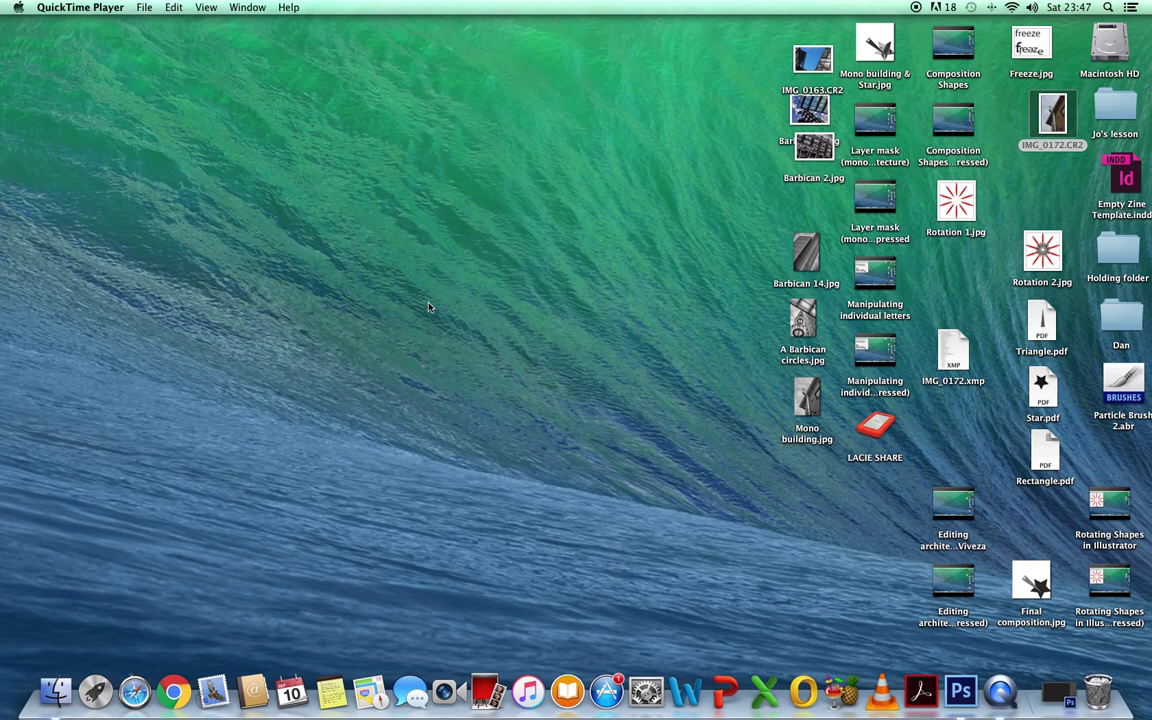
Launch Photoshop and open A Barbican circles.jpg from the Desktop
{"action": "left_click", "coordinate": [963, 695]}
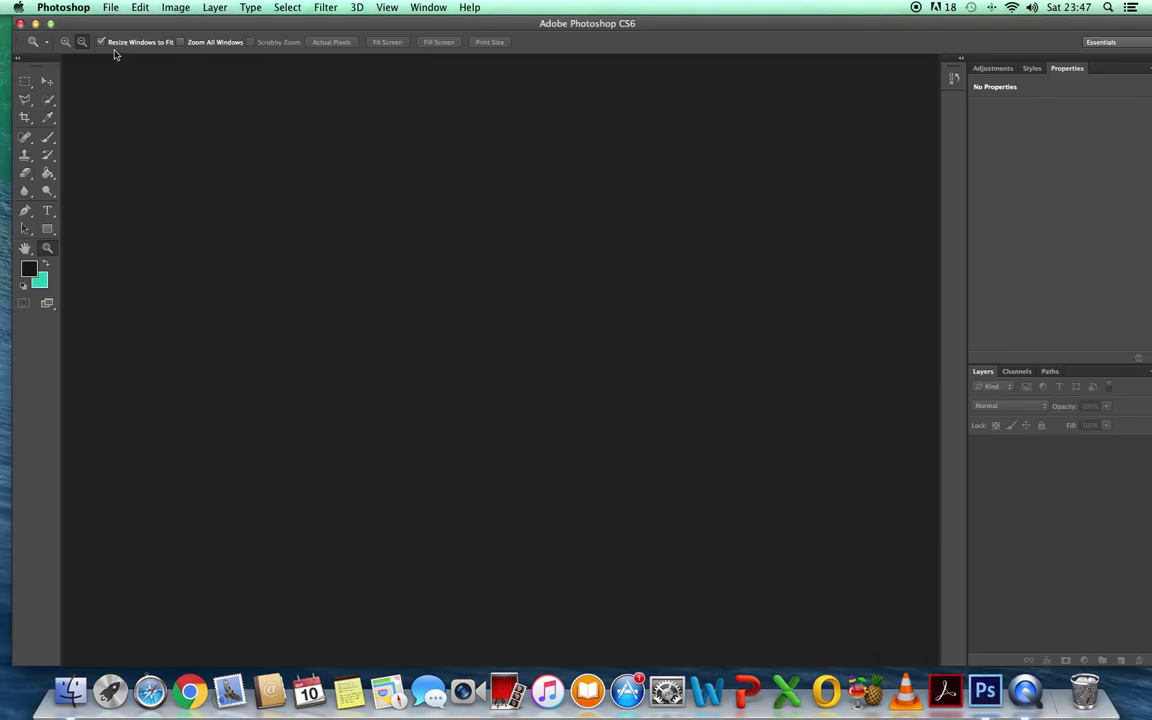
{"action": "left_click", "coordinate": [99, 8]}
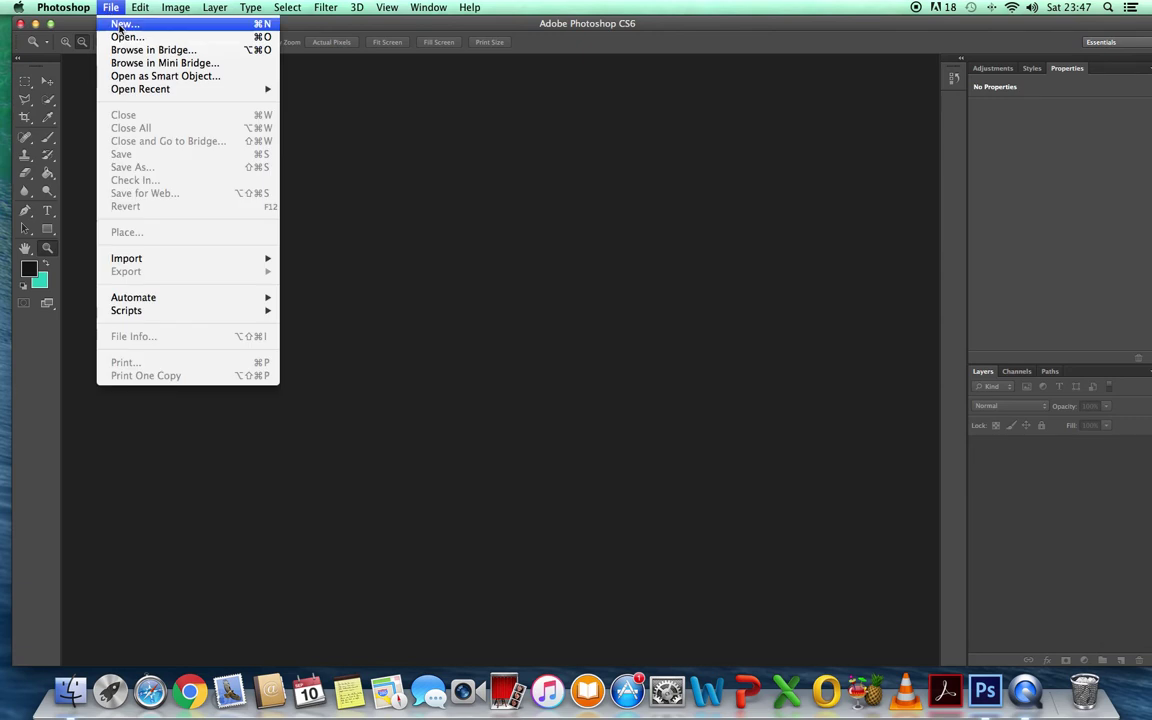
{"action": "left_click", "coordinate": [120, 37]}
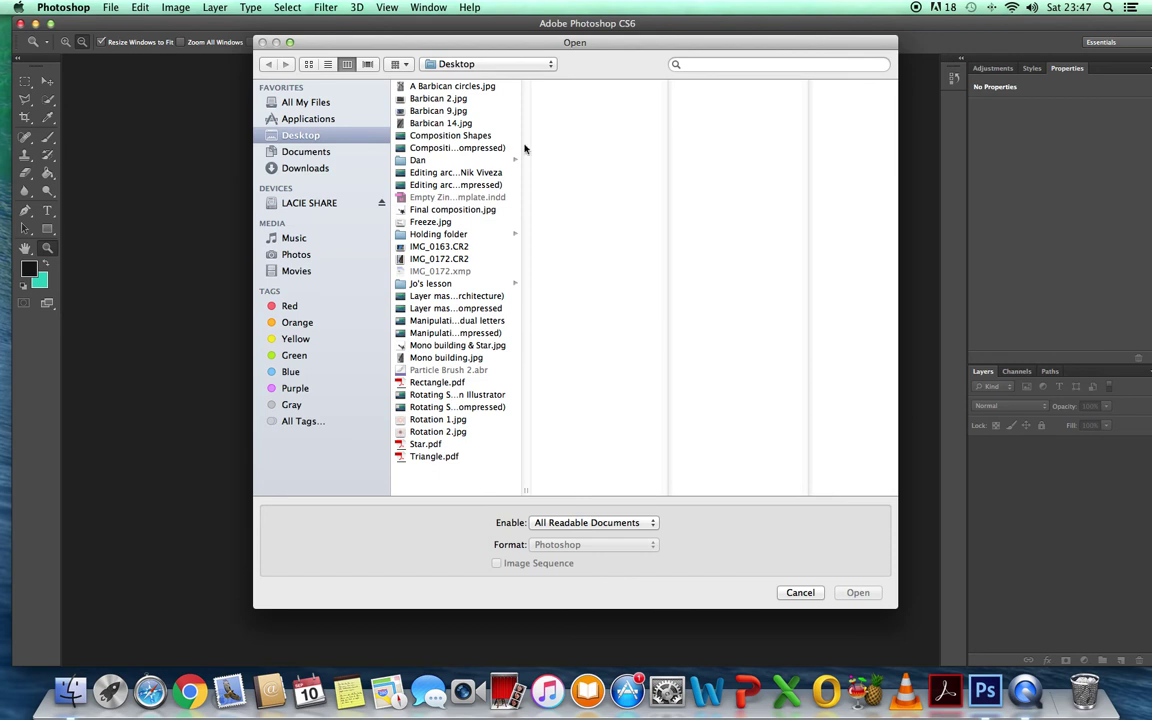
{"action": "left_click", "coordinate": [424, 89]}
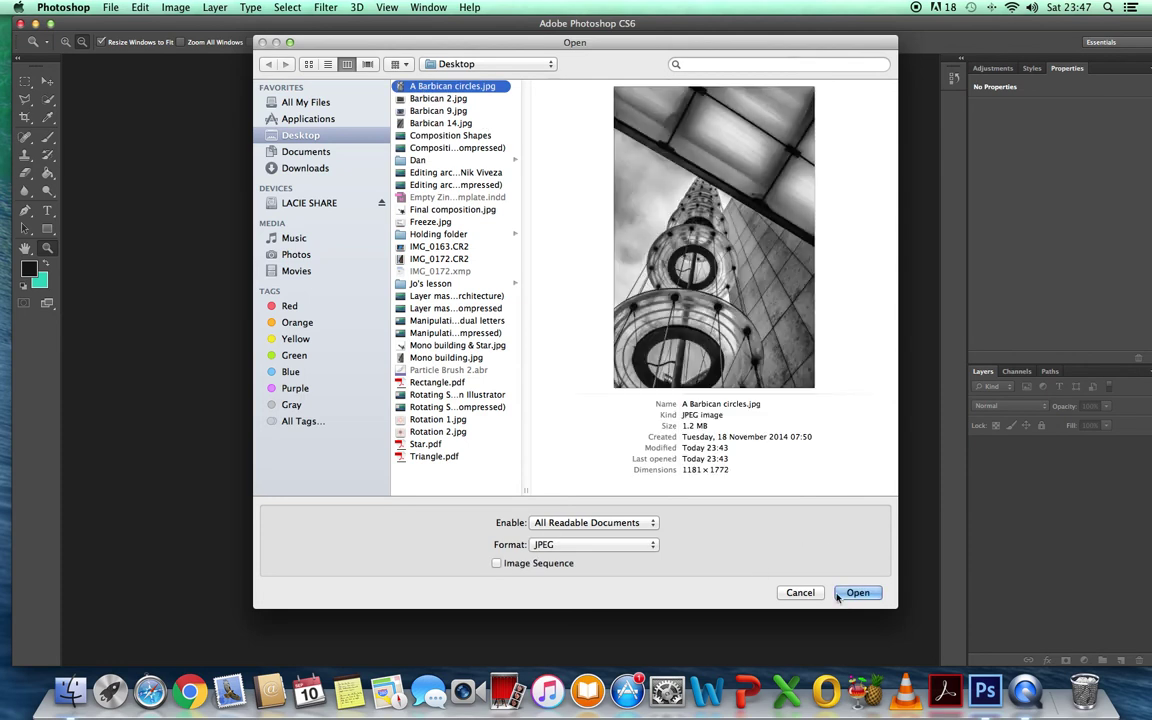
{"action": "left_click", "coordinate": [857, 592]}
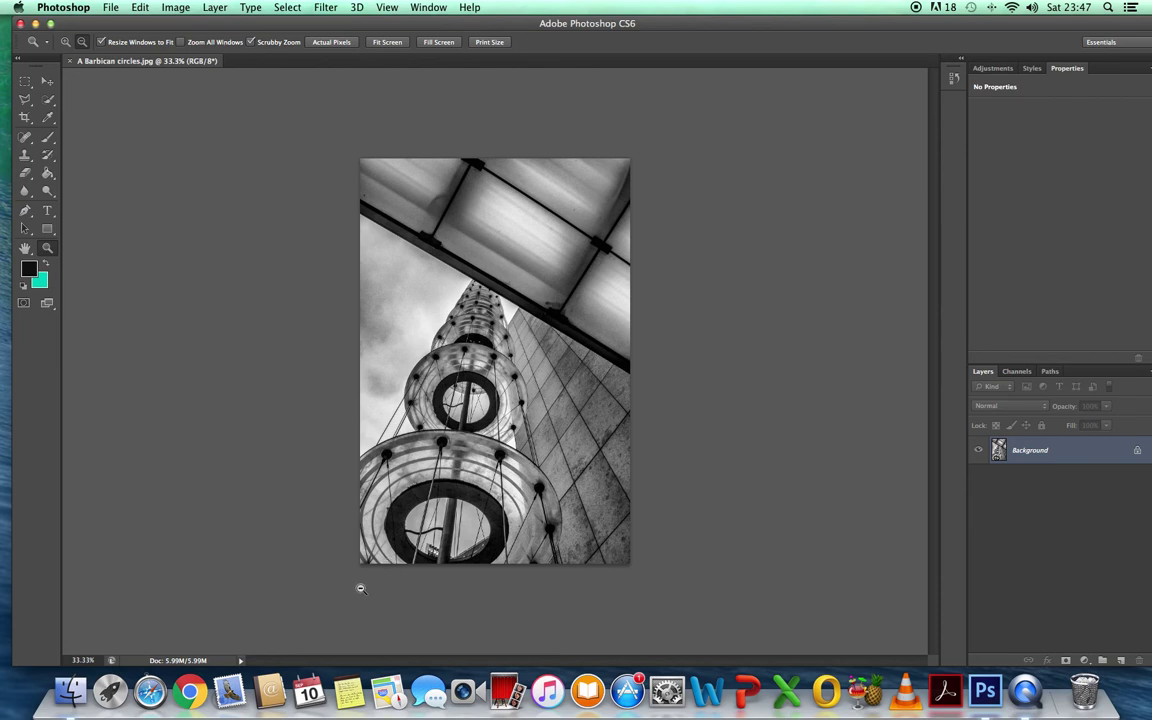
{"action": "left_click", "coordinate": [47, 80]}
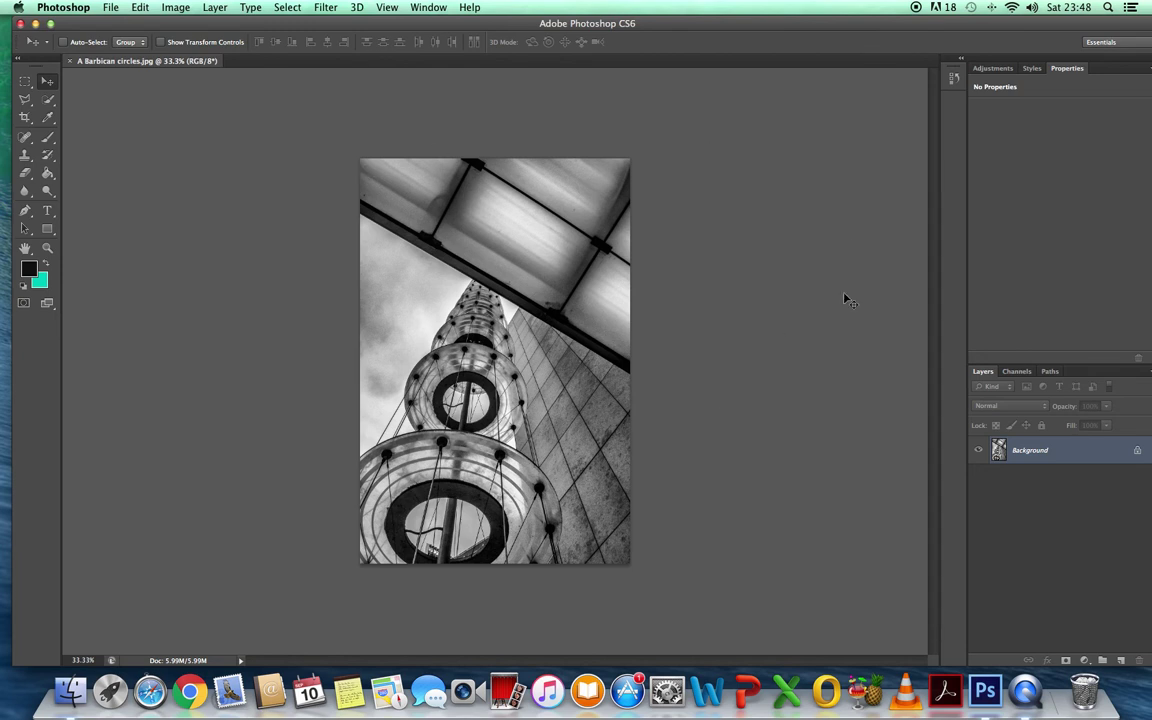
{"action": "left_click", "coordinate": [178, 9]}
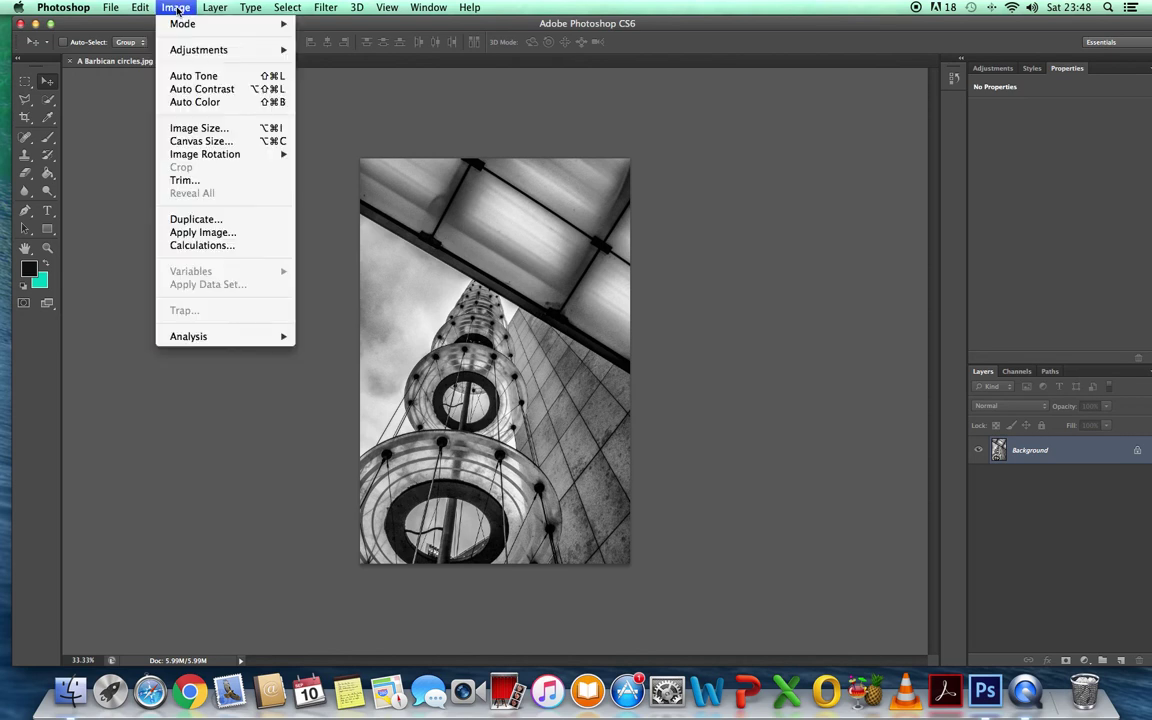
Open Image Size and try different Document Size width values (23, 10, 1)
{"action": "left_click", "coordinate": [222, 128]}
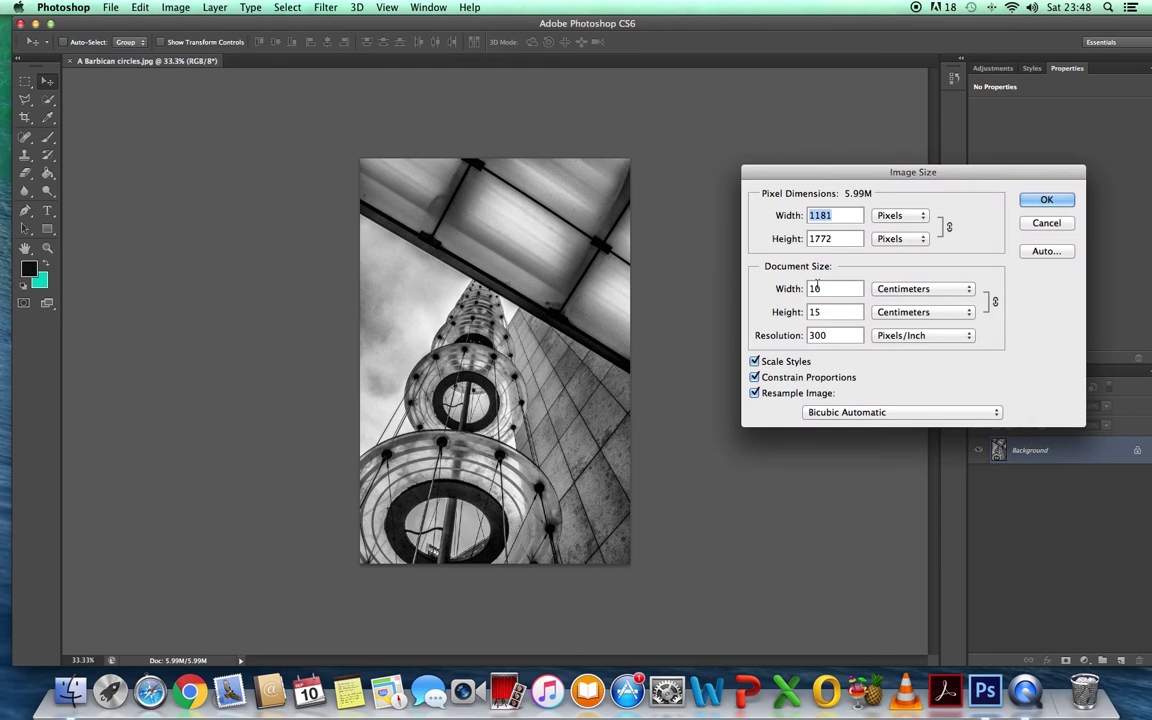
{"action": "left_click", "coordinate": [820, 289]}
{"action": "key", "text": "BackSpace"}
{"action": "key", "text": "BackSpace"}
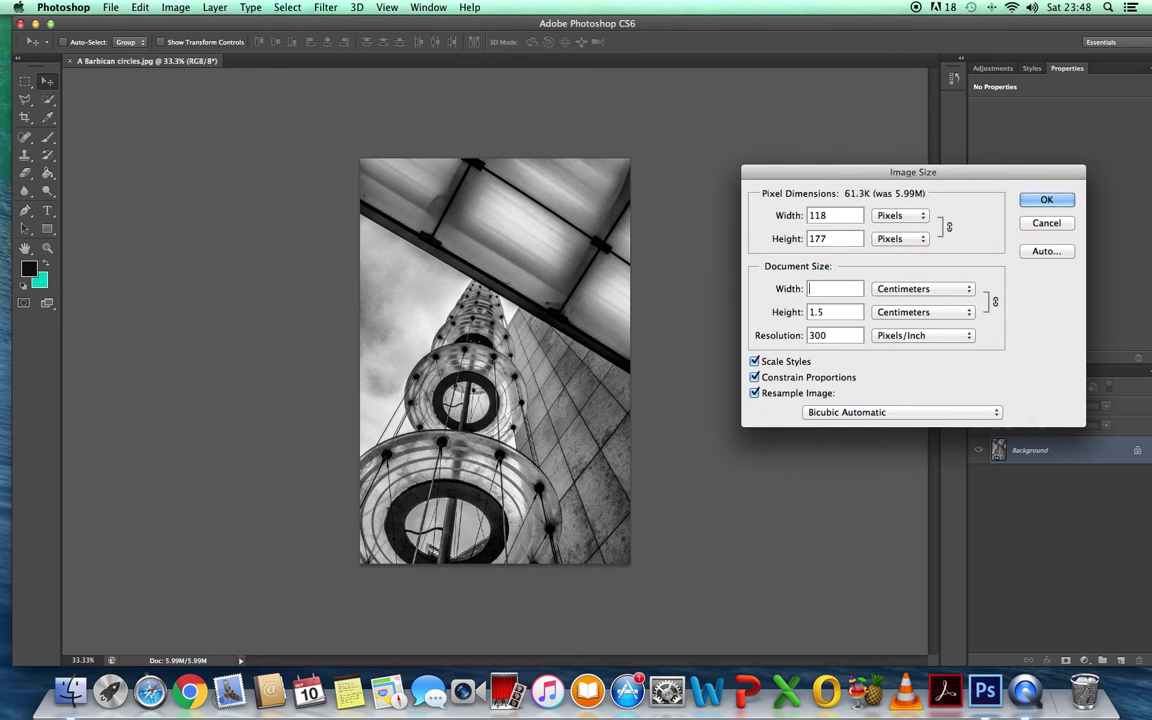
{"action": "type", "text": "23"}
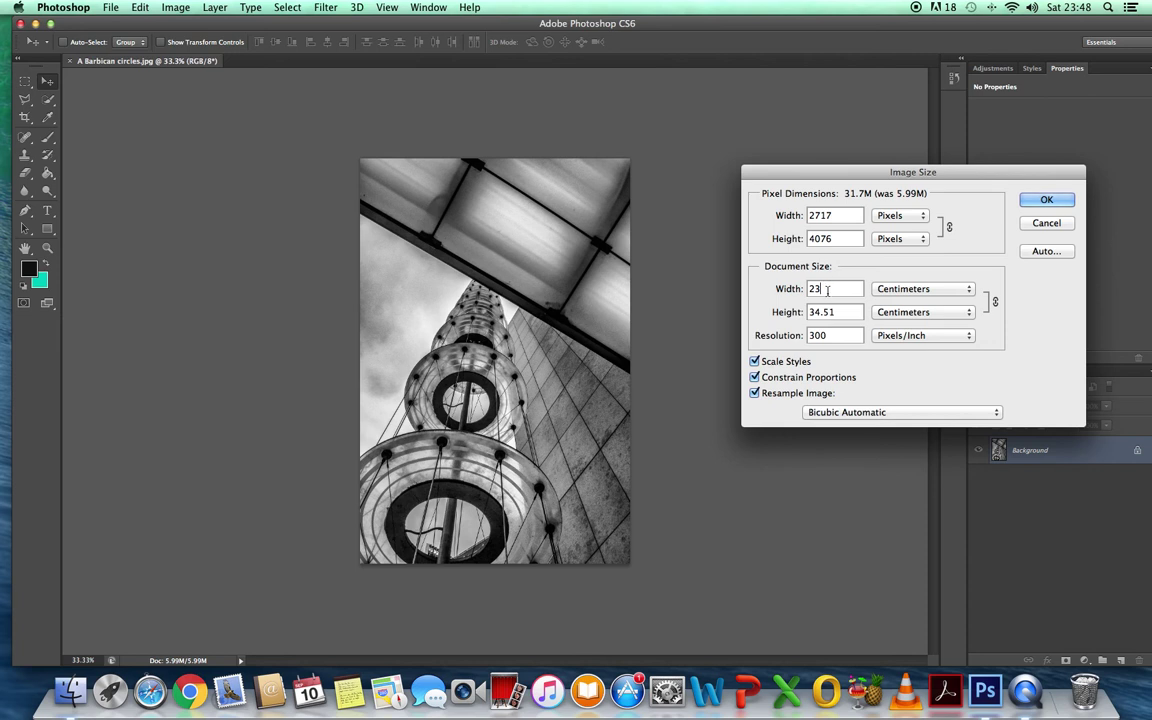
{"action": "key", "text": "BackSpace"}
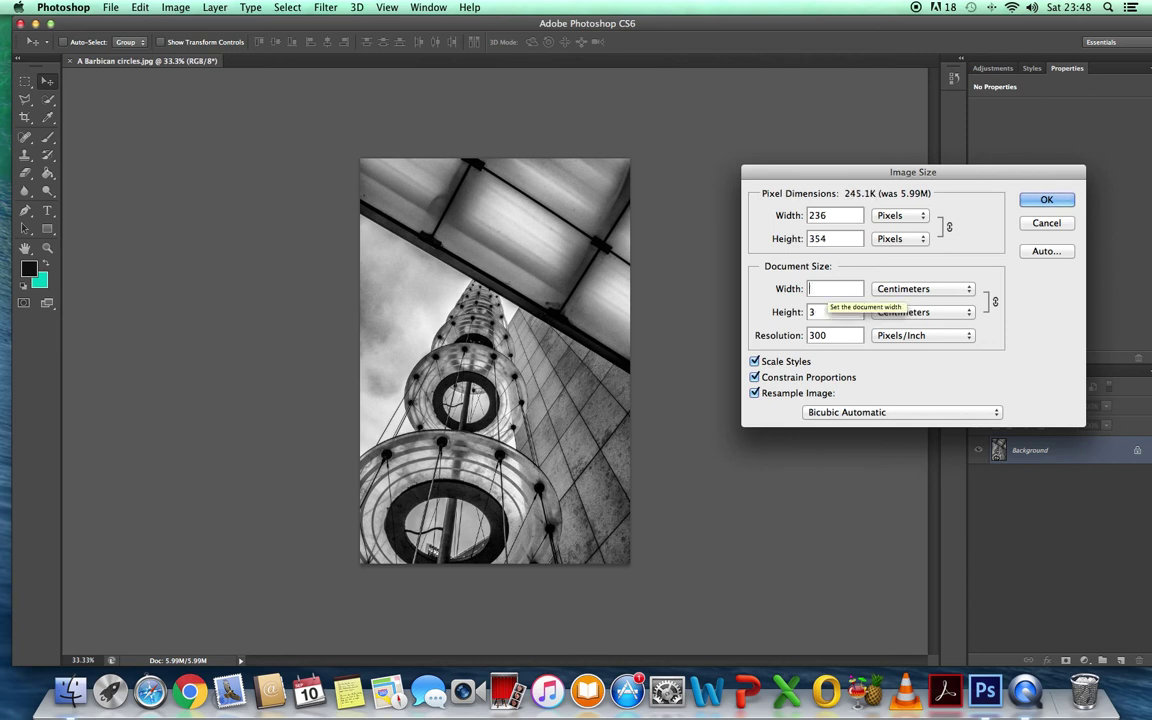
{"action": "type", "text": "1"}
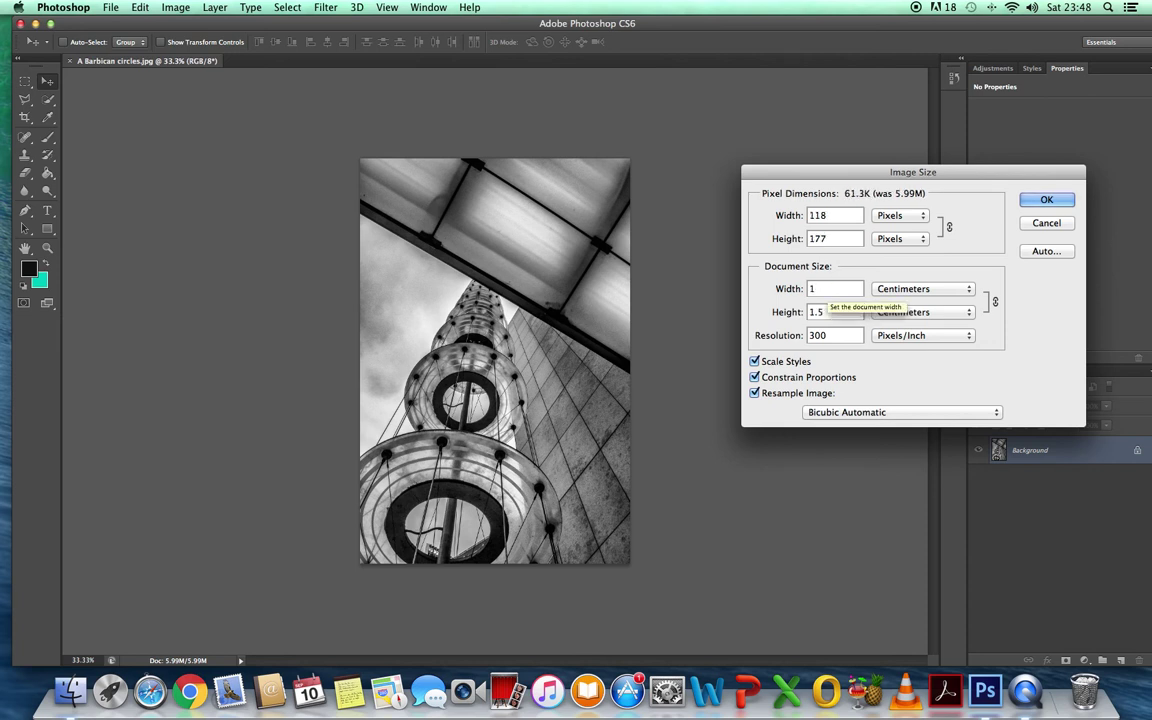
{"action": "type", "text": "0"}
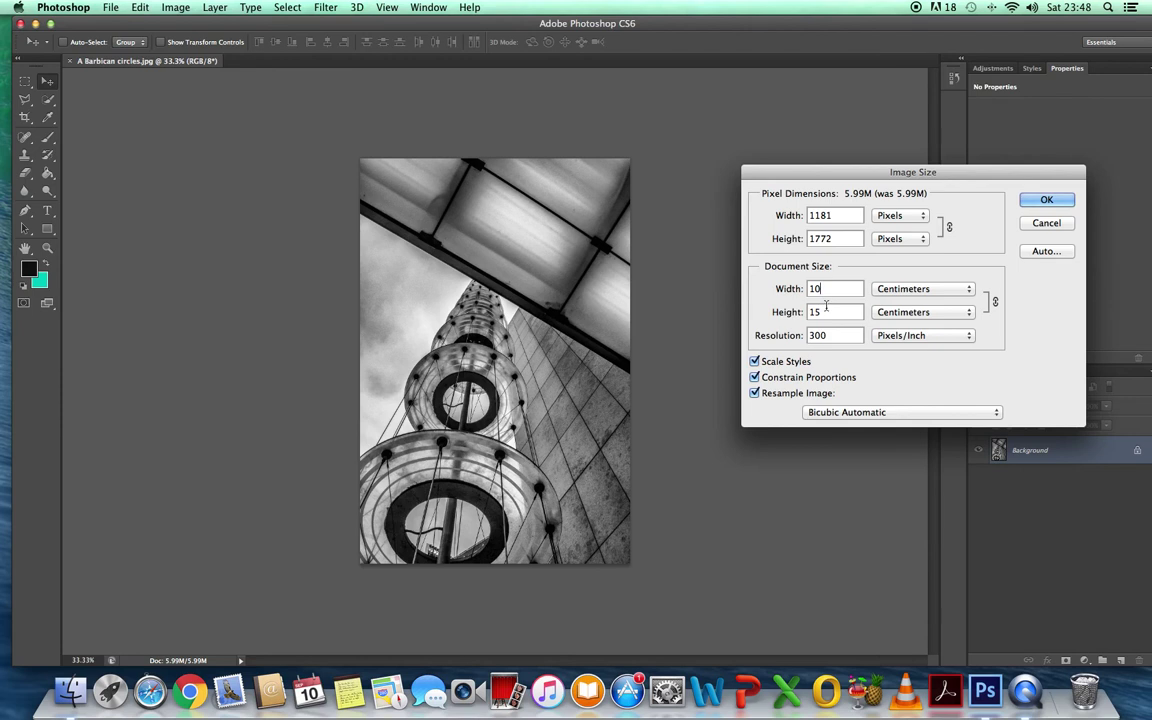
{"action": "key", "text": "BackSpace"}
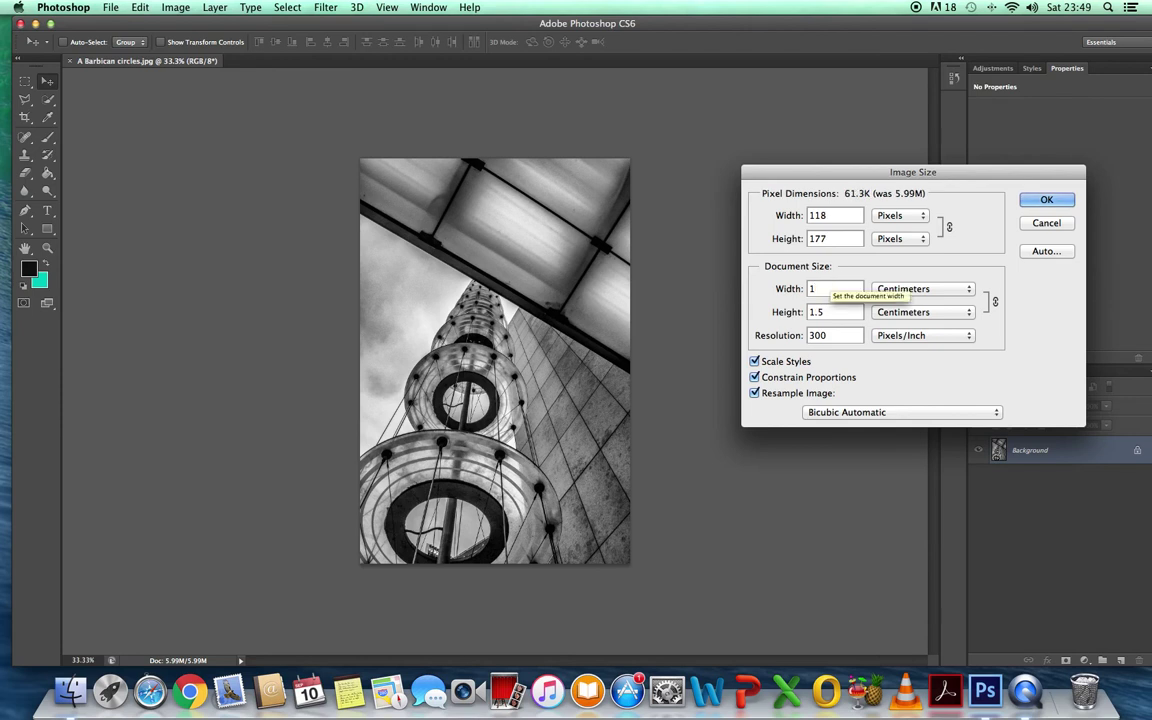
{"action": "type", "text": "1"}
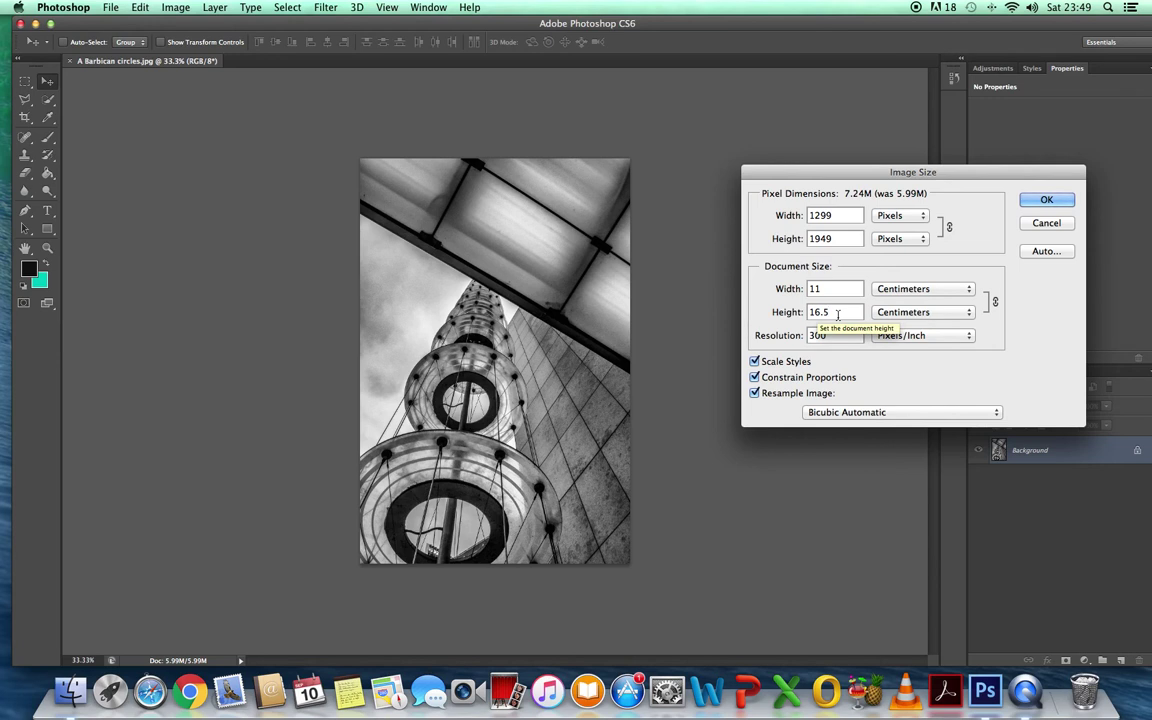
Unlink proportions to try a 20 cm height, then relink and restore the height to 15 cm
{"action": "left_click", "coordinate": [838, 314]}
{"action": "key", "text": "BackSpace"}
{"action": "key", "text": "BackSpace"}
{"action": "key", "text": "BackSpace"}
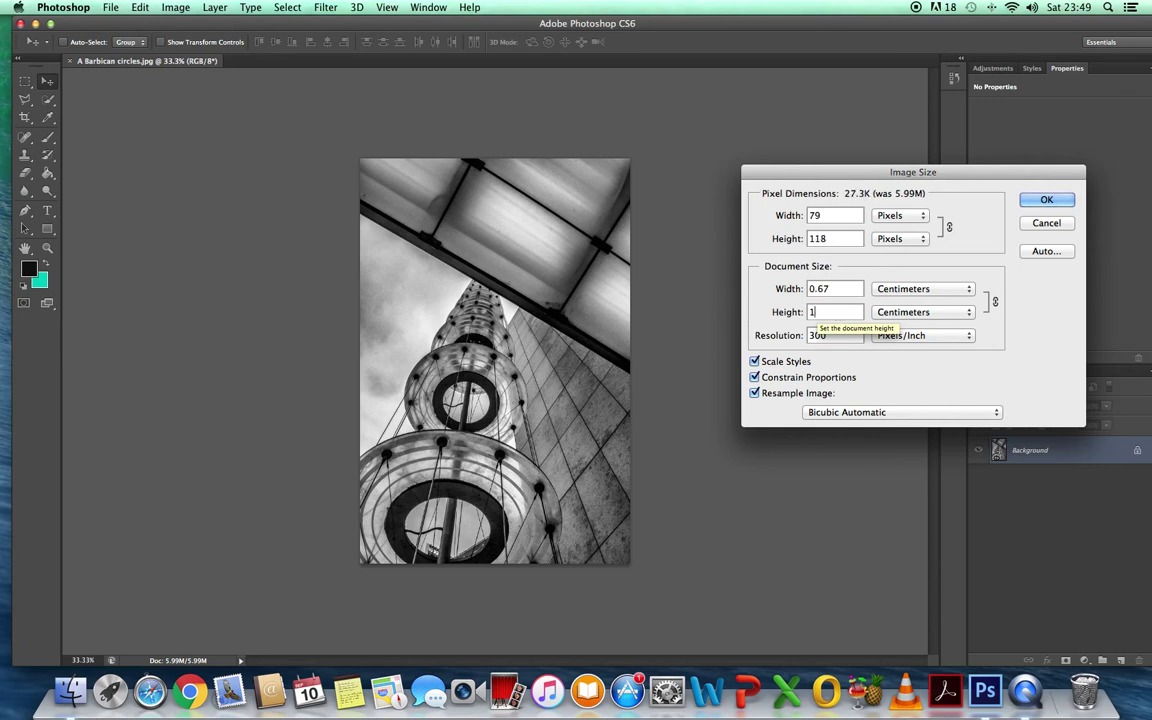
{"action": "type", "text": "7"}
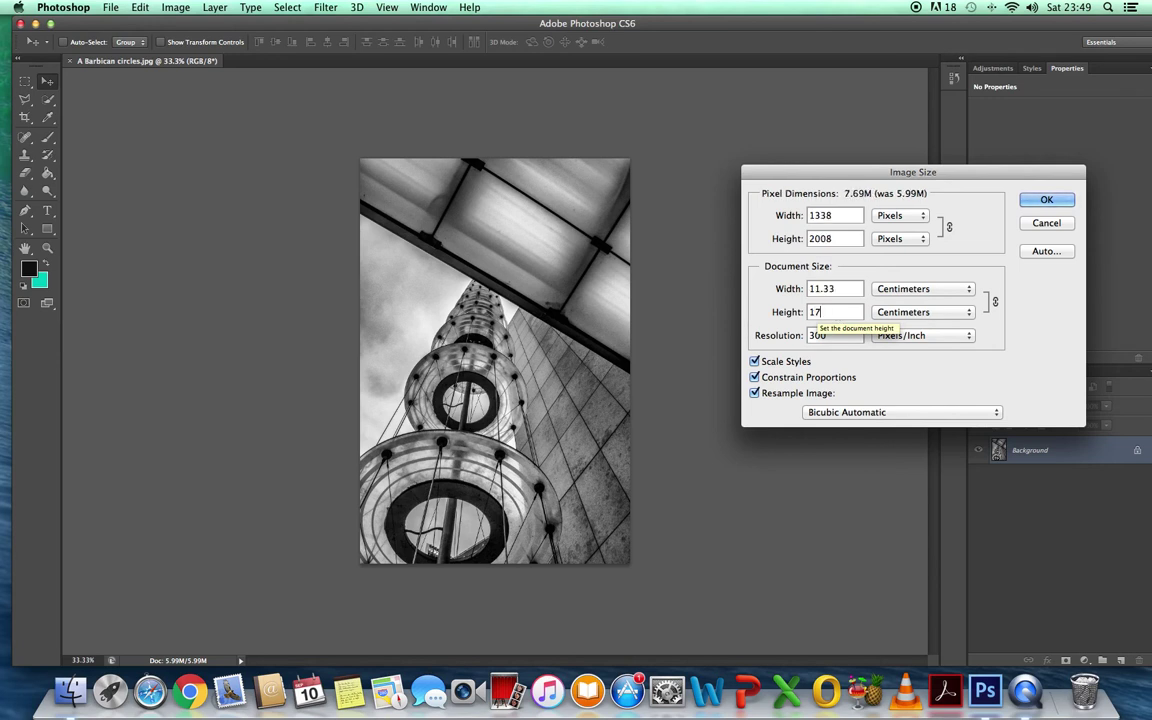
{"action": "left_click", "coordinate": [755, 378]}
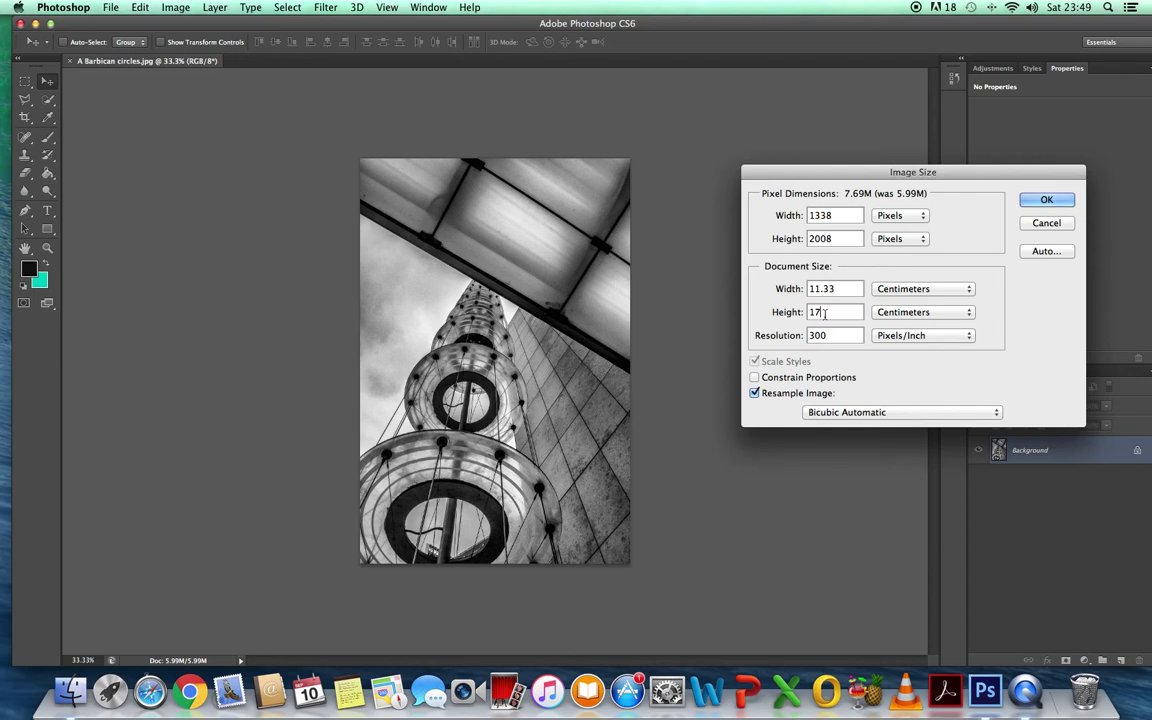
{"action": "key", "text": "BackSpace"}
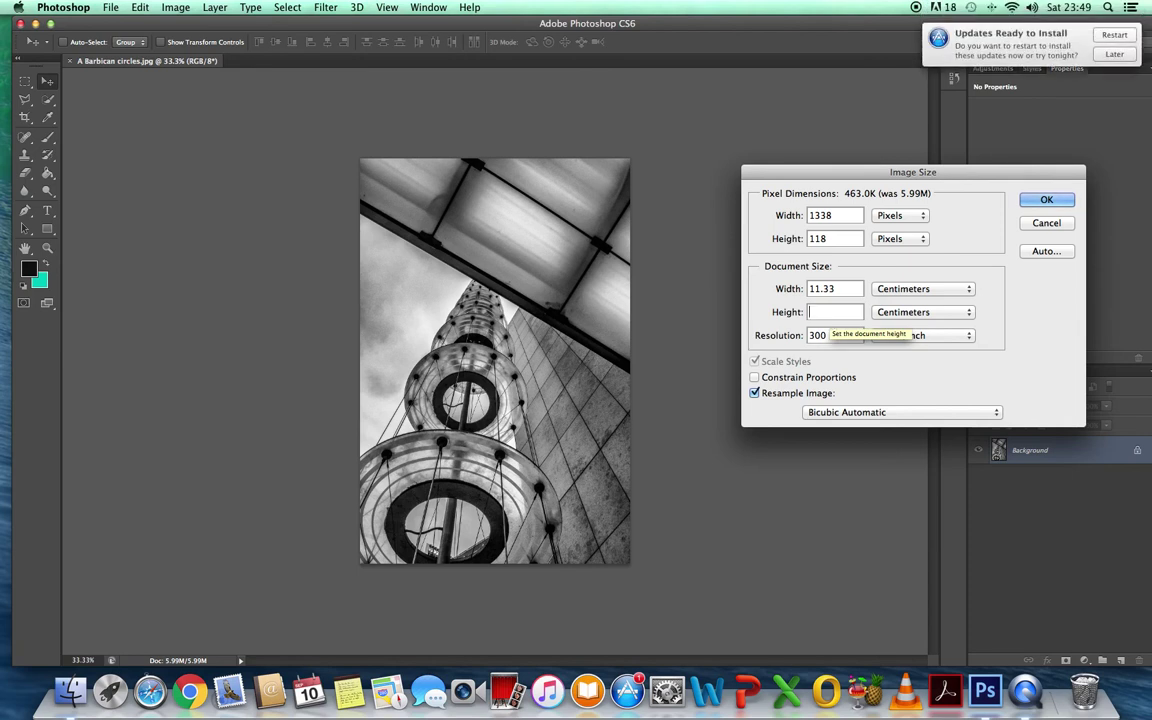
{"action": "type", "text": "20"}
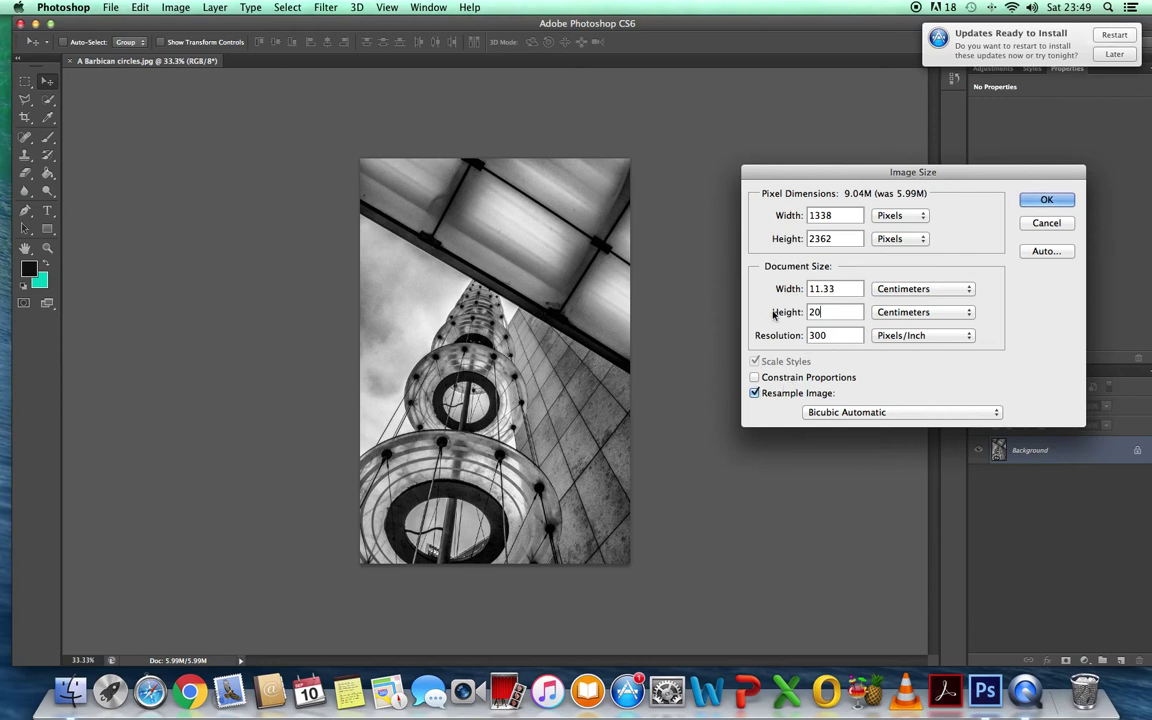
{"action": "left_click", "coordinate": [755, 377]}
{"action": "key", "text": "BackSpace"}
{"action": "key", "text": "BackSpace"}
{"action": "type", "text": "15"}
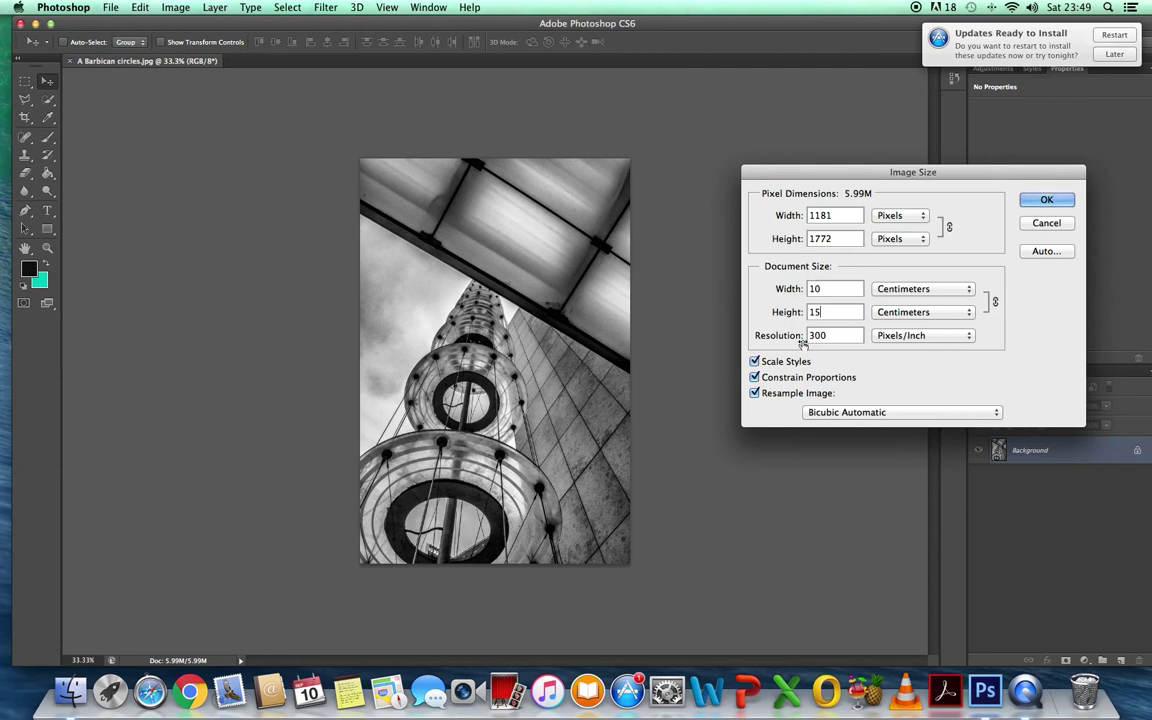
Apply the 10 × 15 cm size and save over A Barbican circles.jpg as a JPEG
{"action": "left_click", "coordinate": [1058, 203]}
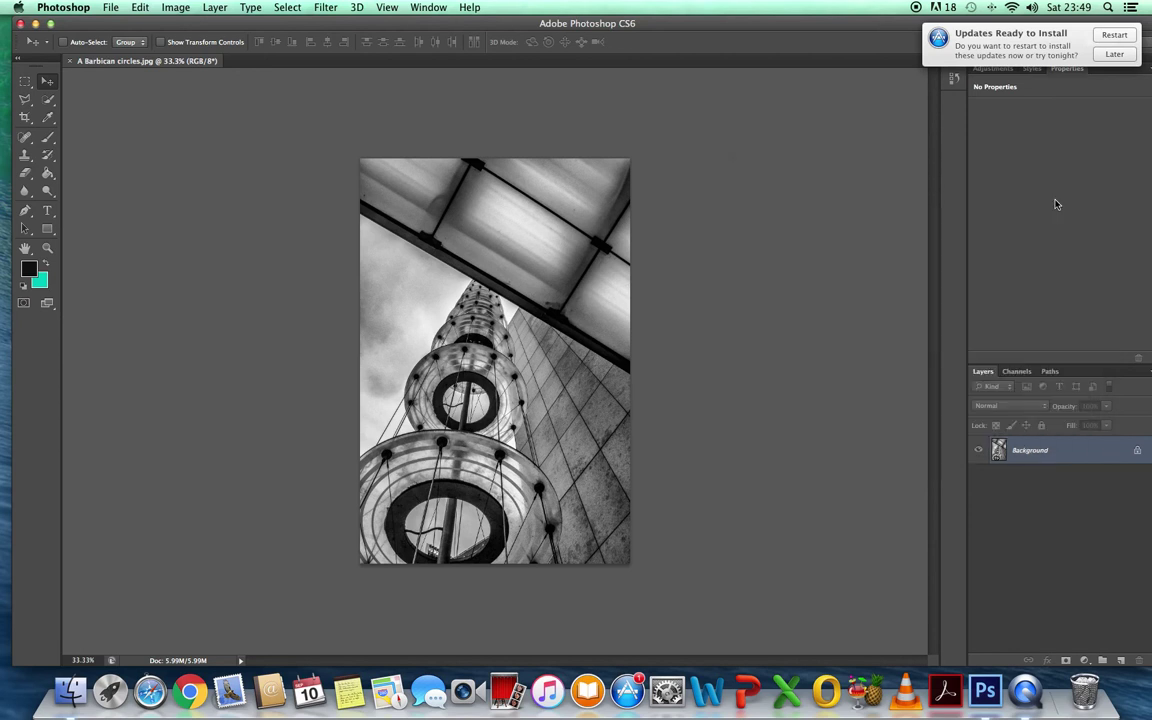
{"action": "left_click", "coordinate": [111, 8]}
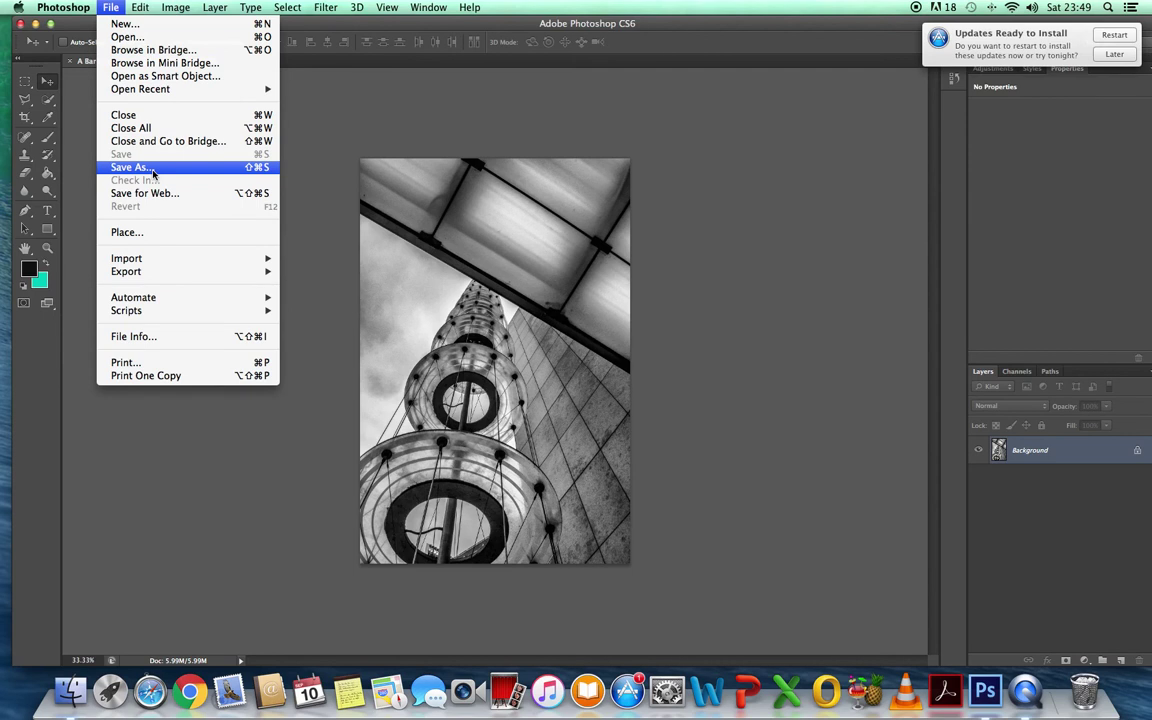
{"action": "left_click", "coordinate": [150, 168]}
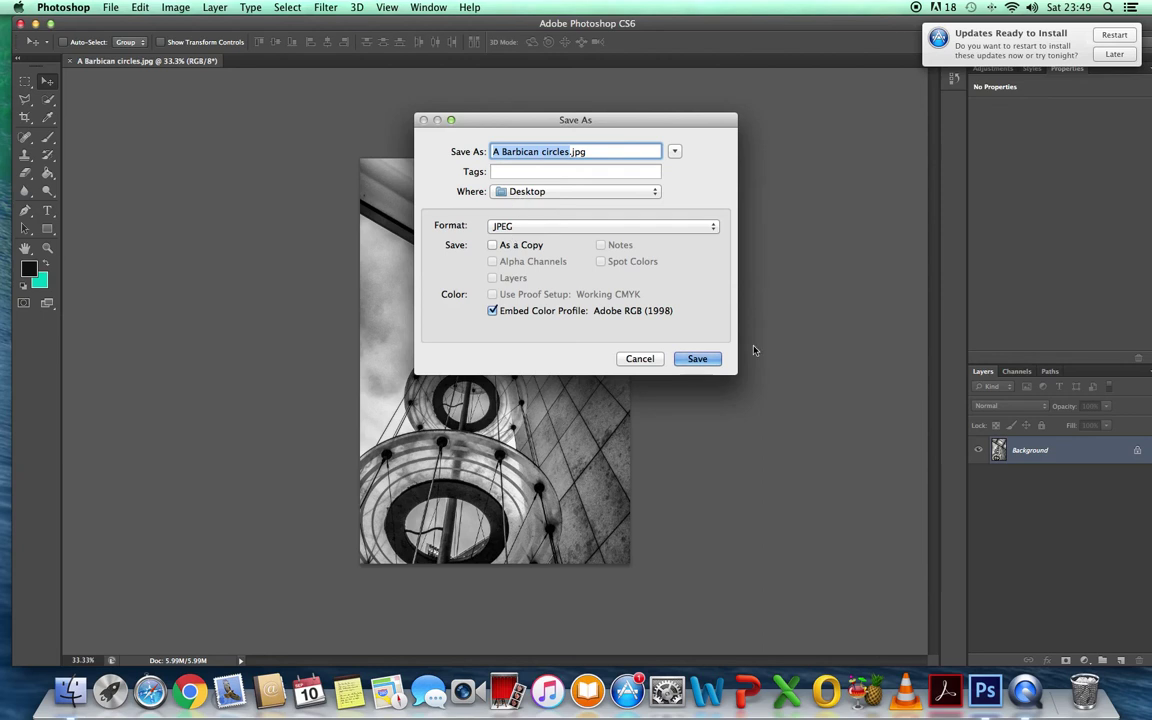
{"action": "left_click", "coordinate": [707, 360]}
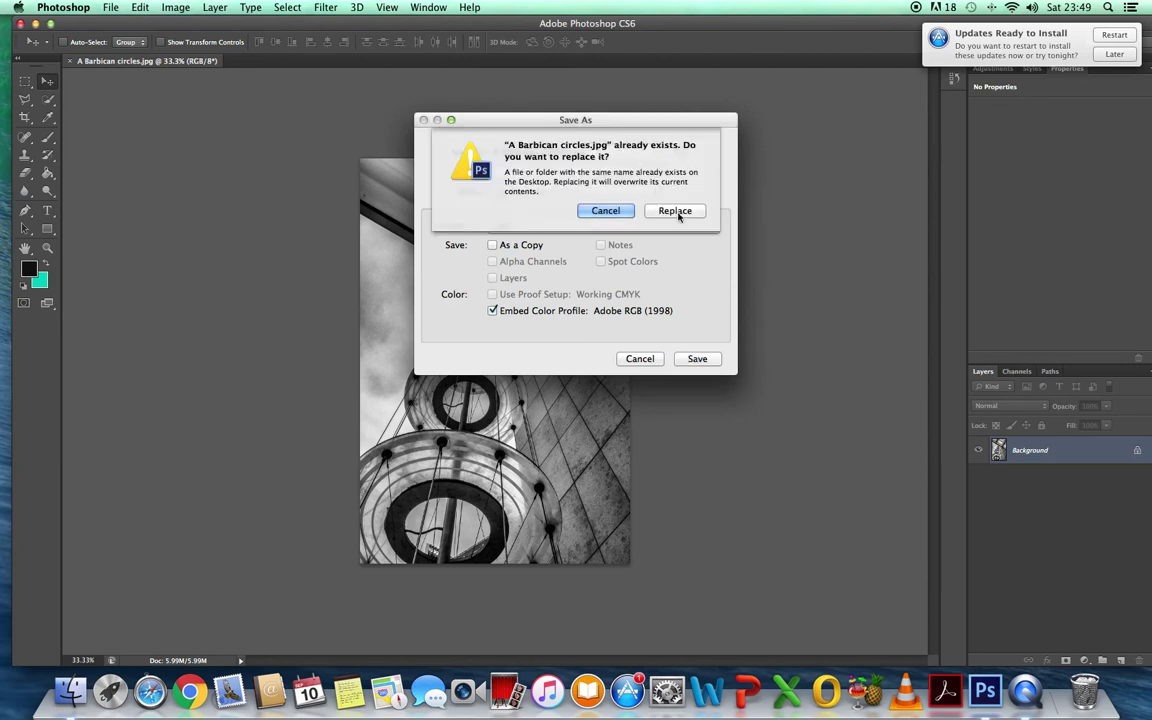
{"action": "left_click", "coordinate": [677, 212]}
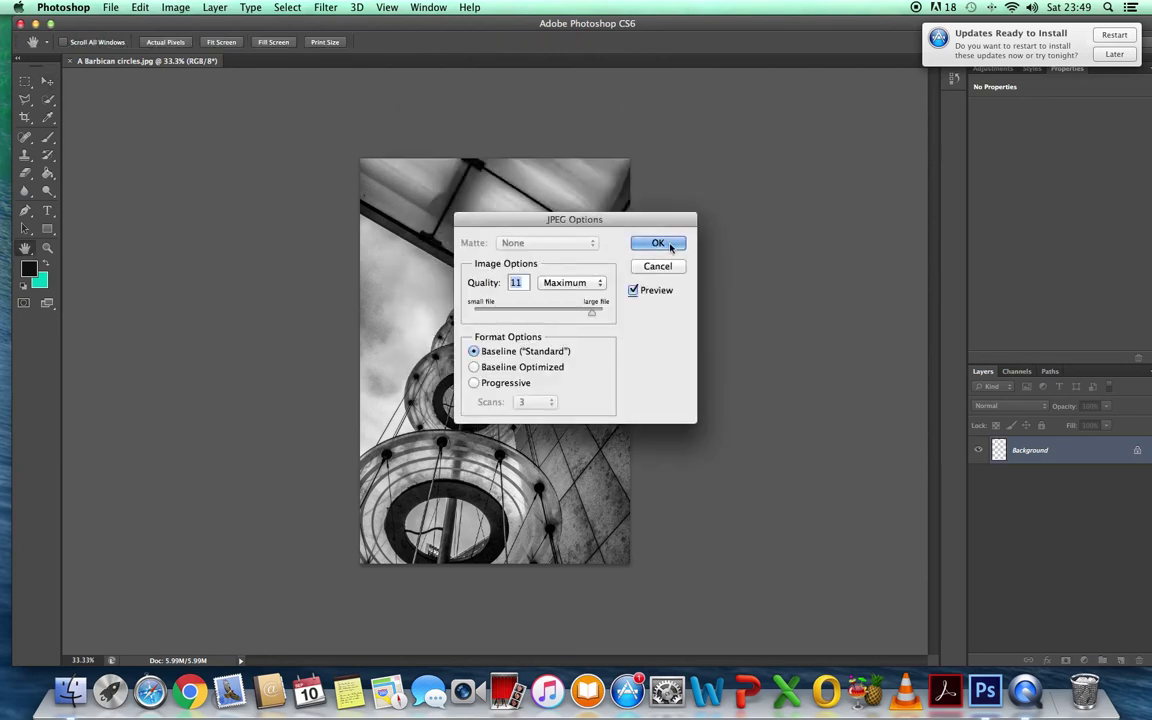
{"action": "left_click", "coordinate": [657, 243]}
Close the Barbican circles document and open Barbican 14.jpg
{"action": "left_click", "coordinate": [47, 80]}
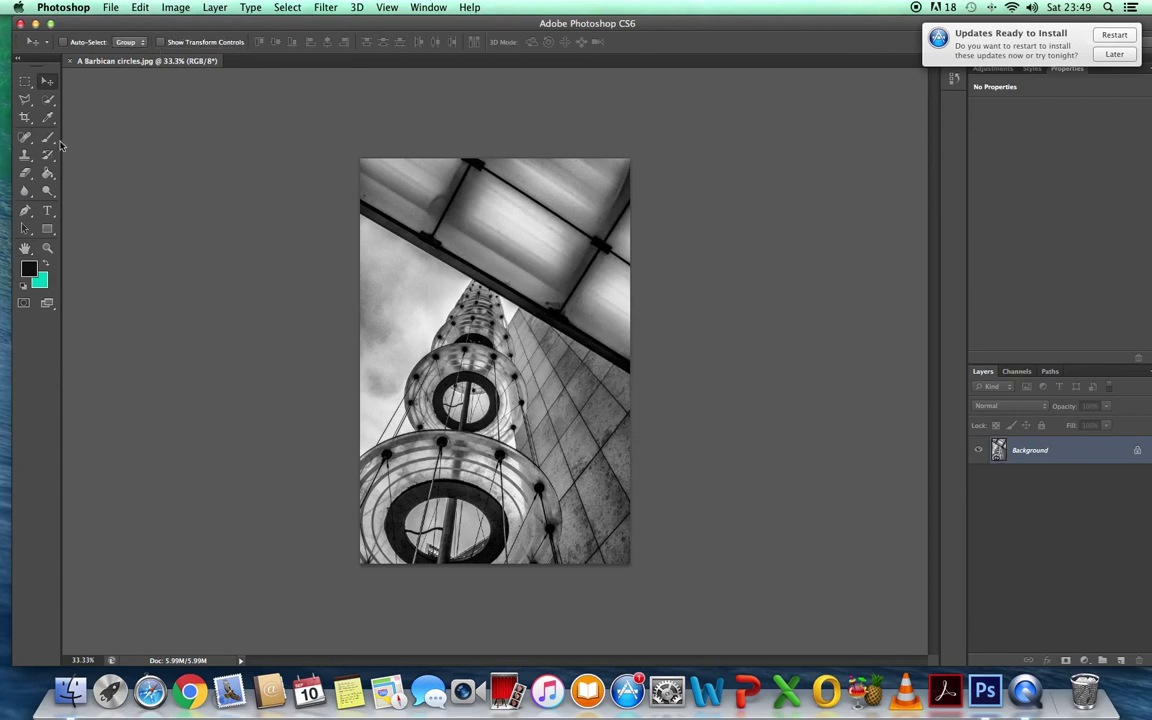
{"action": "left_click", "coordinate": [71, 61]}
{"action": "left_click", "coordinate": [110, 7]}
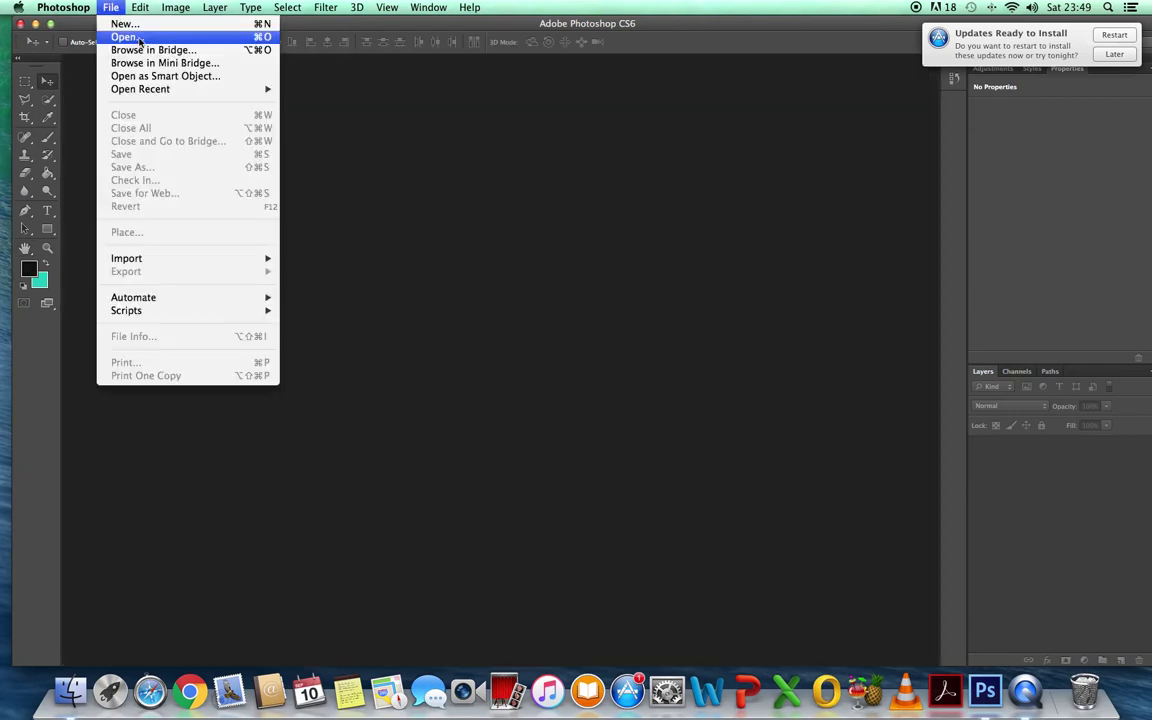
{"action": "left_click", "coordinate": [138, 37]}
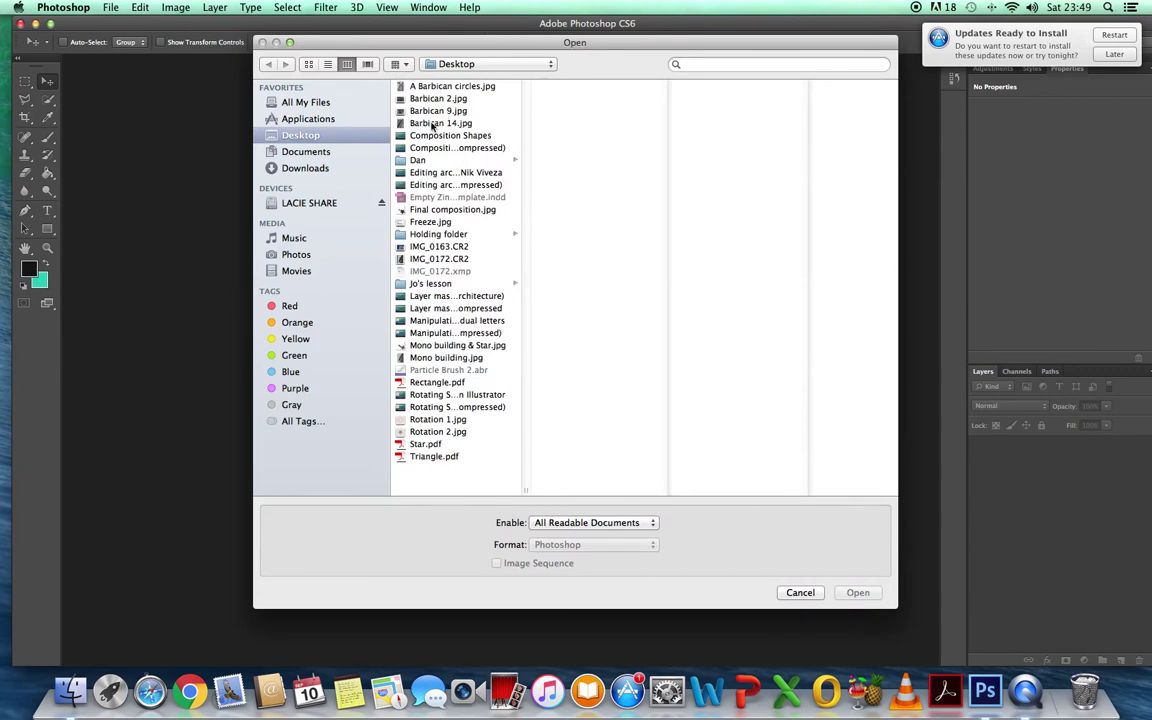
{"action": "double_click", "coordinate": [432, 124]}
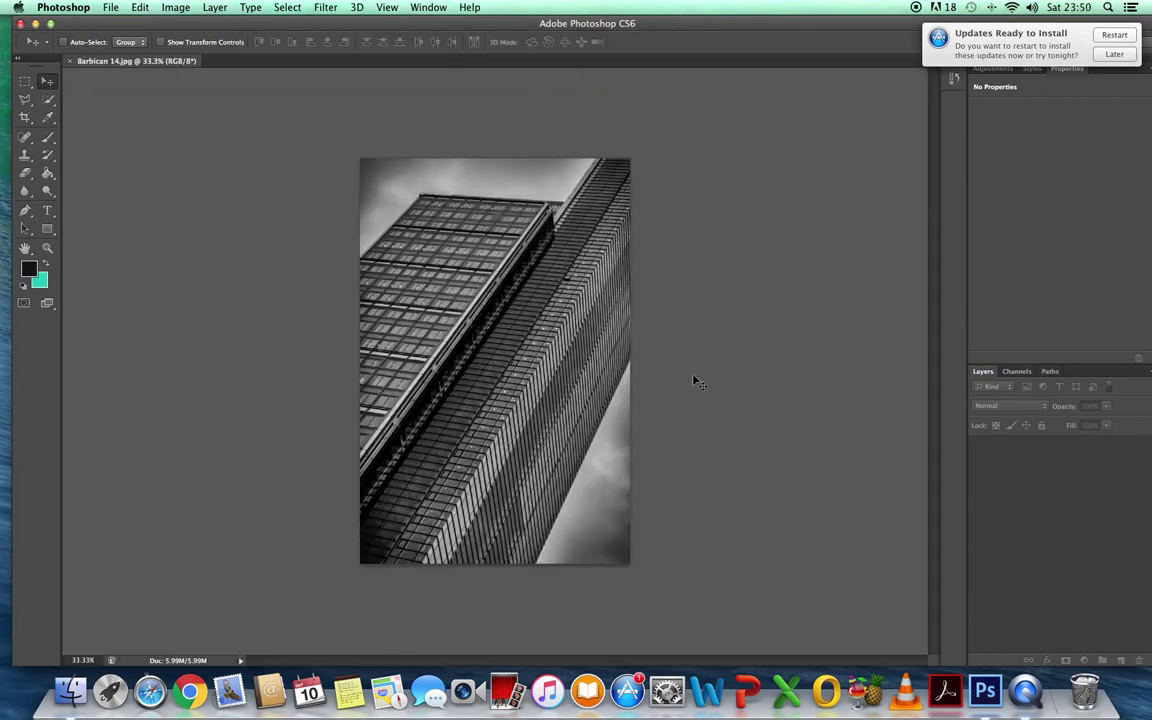
Confirm Barbican 14.jpg is already 10 × 15 cm at 300 ppi, then close it
{"action": "left_click", "coordinate": [175, 7]}
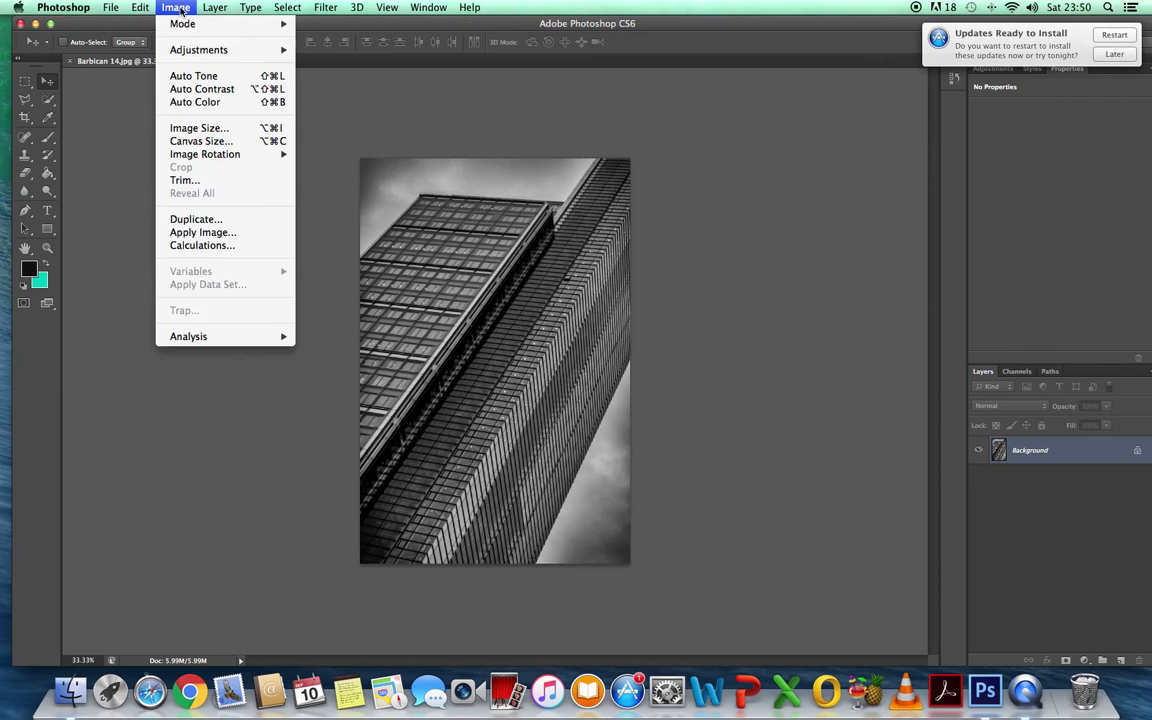
{"action": "left_click", "coordinate": [209, 132]}
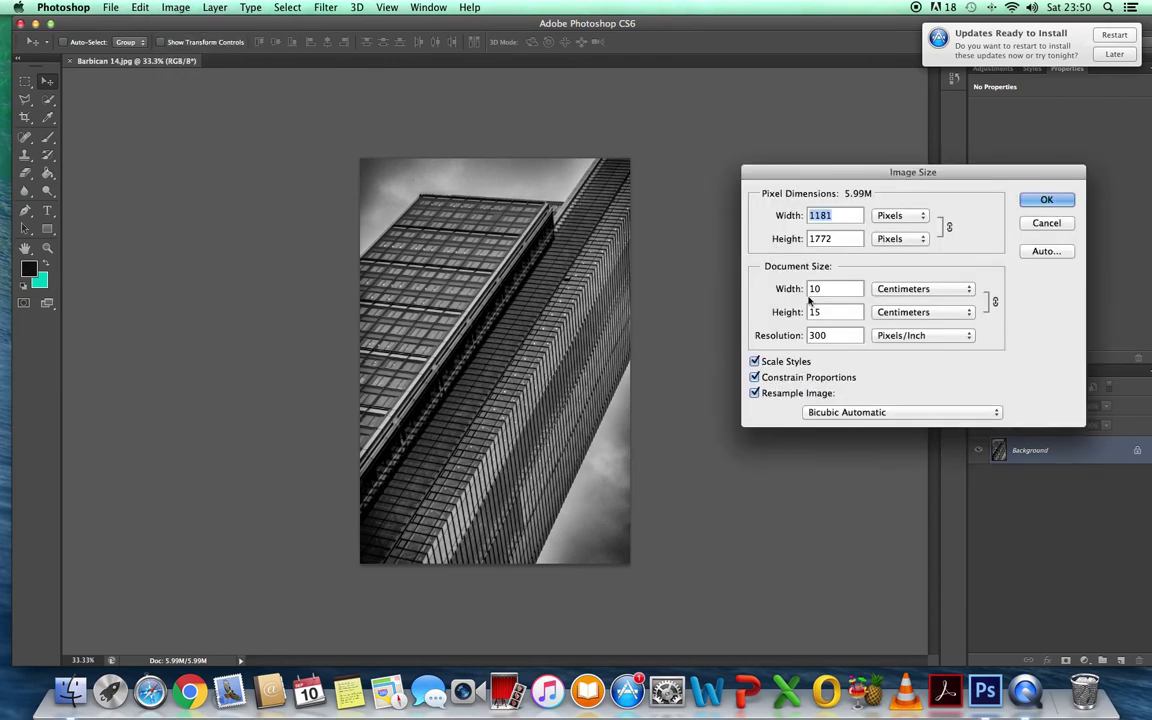
{"action": "left_click", "coordinate": [1034, 205]}
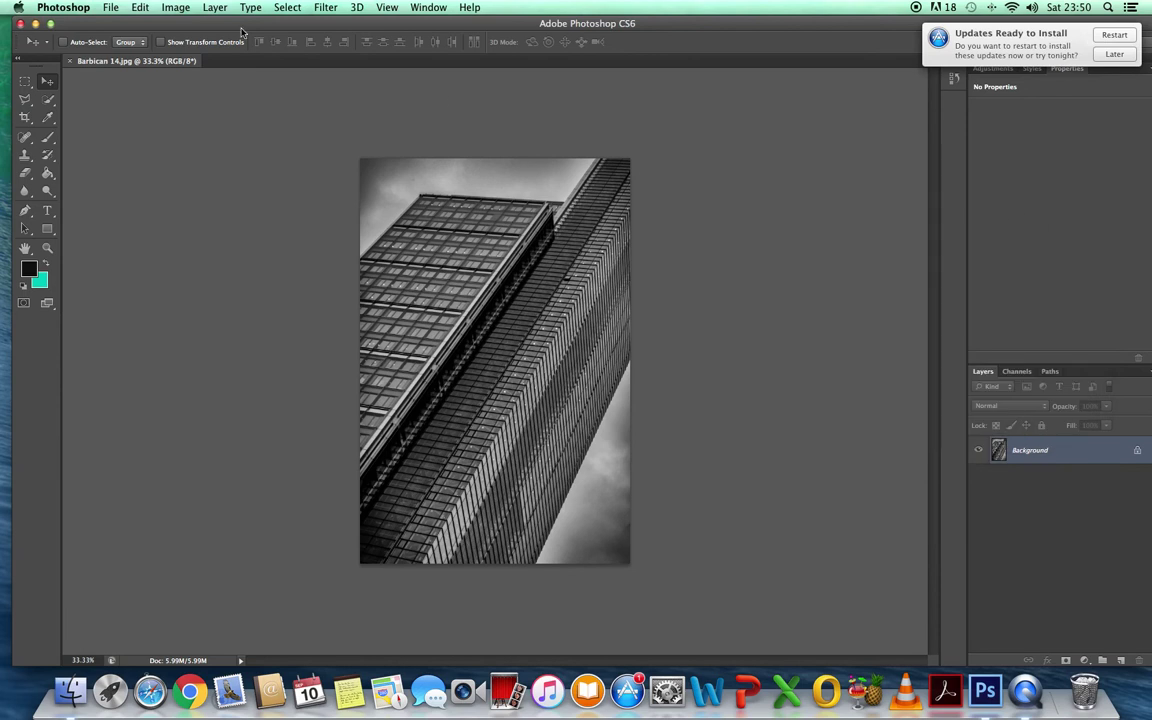
{"action": "left_click", "coordinate": [70, 62]}
{"action": "left_click", "coordinate": [109, 8]}
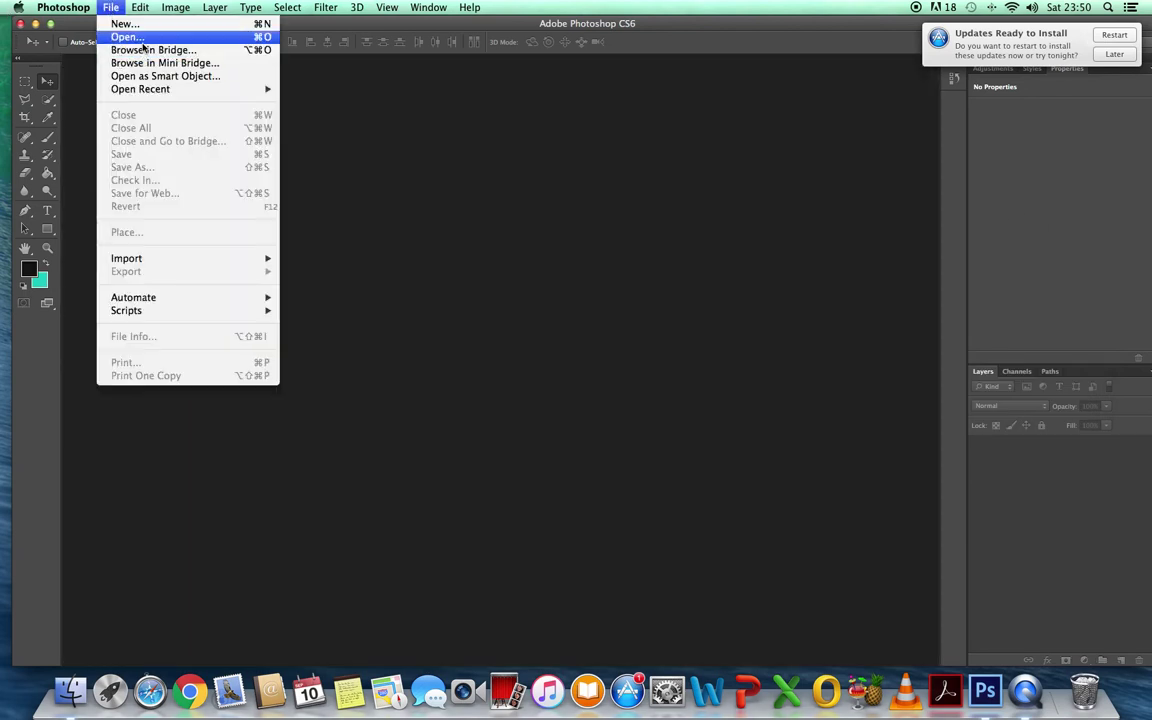
Open Mono building.jpg and resize it to 10 cm wide at 300 ppi
{"action": "left_click", "coordinate": [204, 38]}
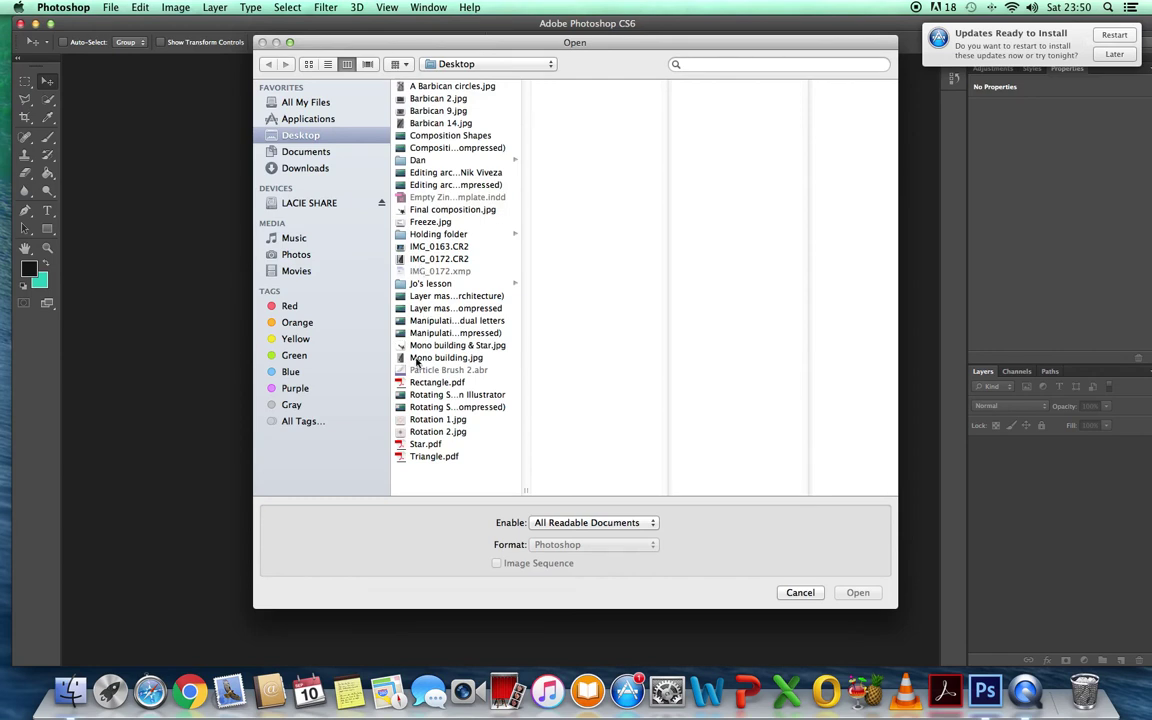
{"action": "double_click", "coordinate": [417, 359]}
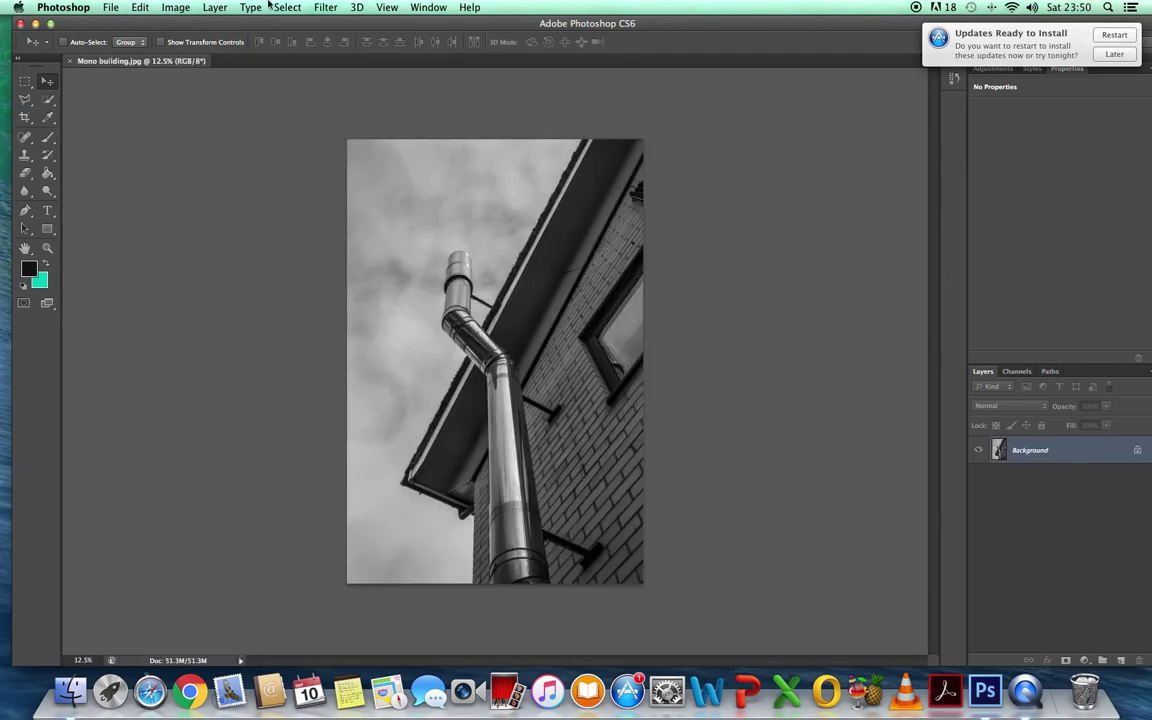
{"action": "left_click", "coordinate": [174, 8]}
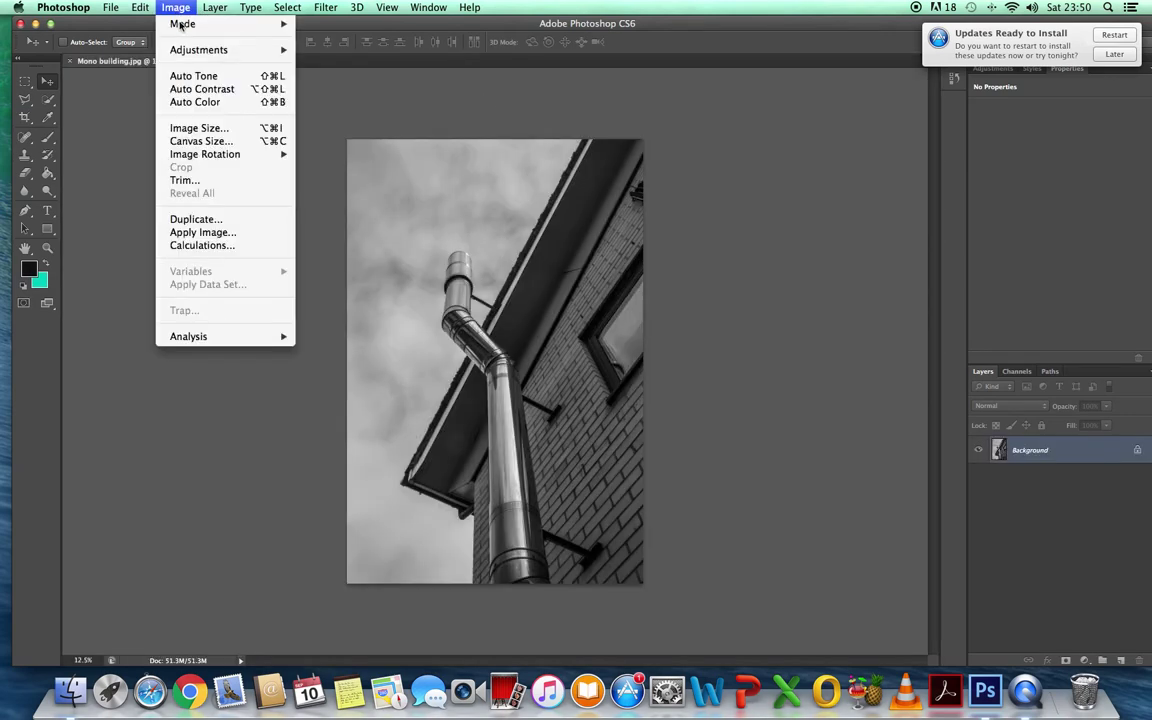
{"action": "left_click", "coordinate": [224, 130]}
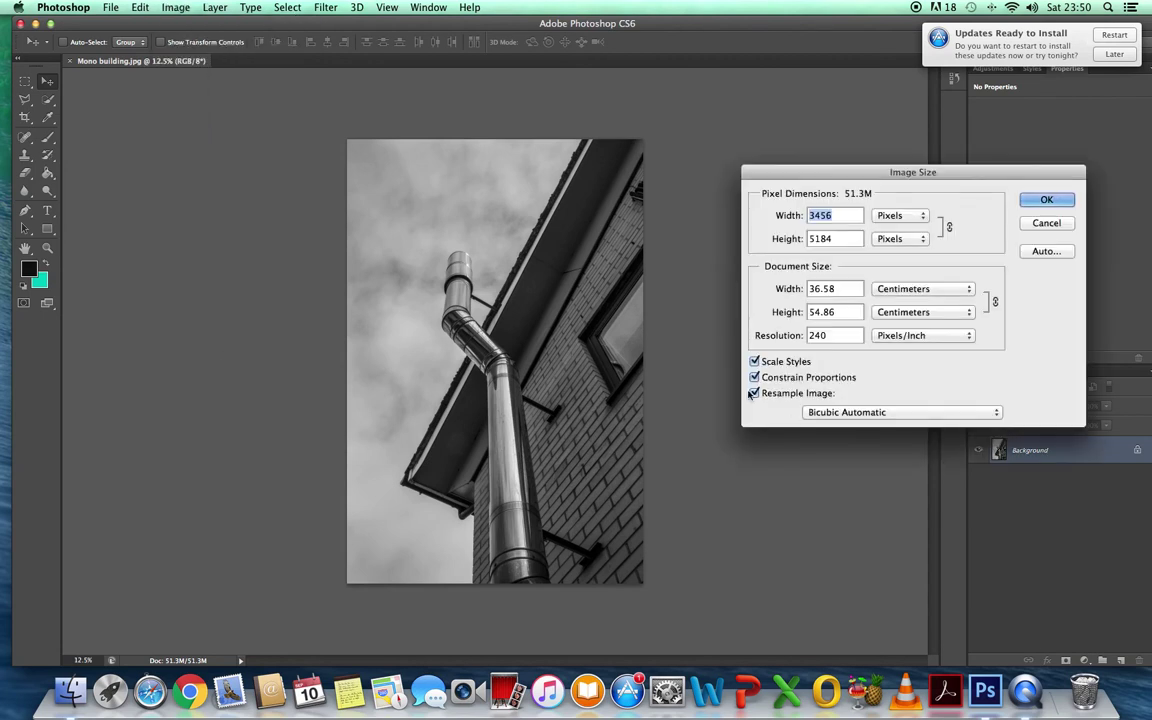
{"action": "left_click", "coordinate": [840, 288]}
{"action": "key", "text": "BackSpace"}
{"action": "key", "text": "BackSpace"}
{"action": "key", "text": "BackSpace"}
{"action": "key", "text": "BackSpace"}
{"action": "key", "text": "BackSpace"}
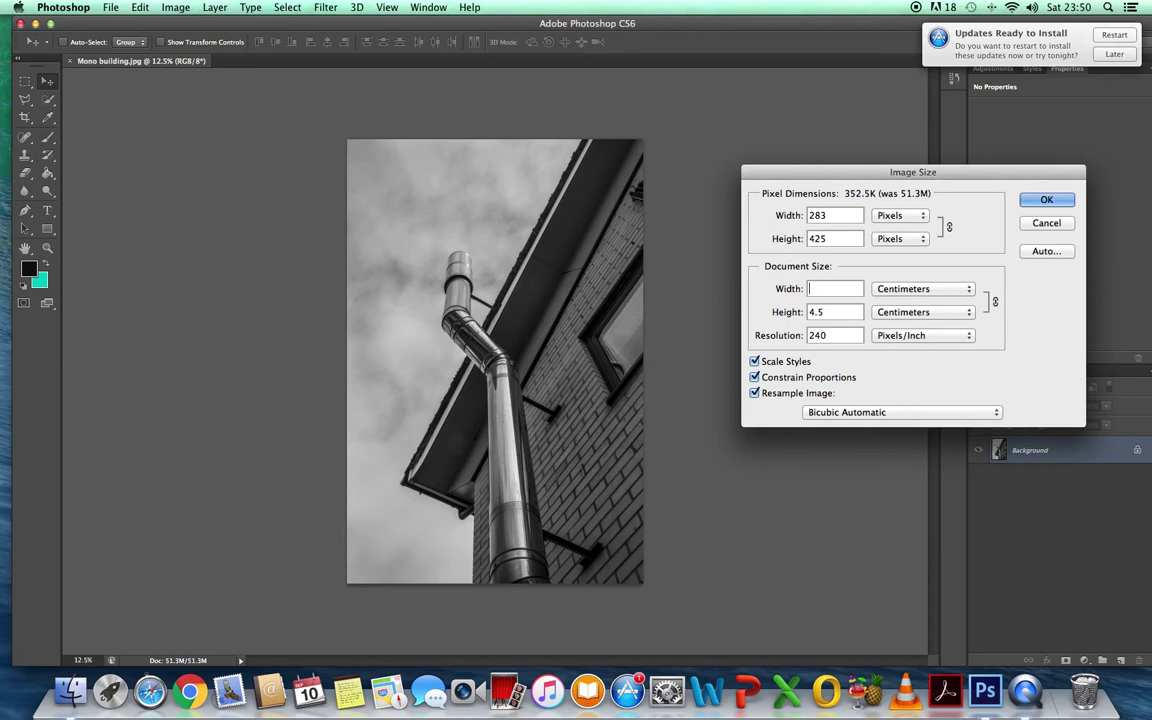
{"action": "type", "text": "10"}
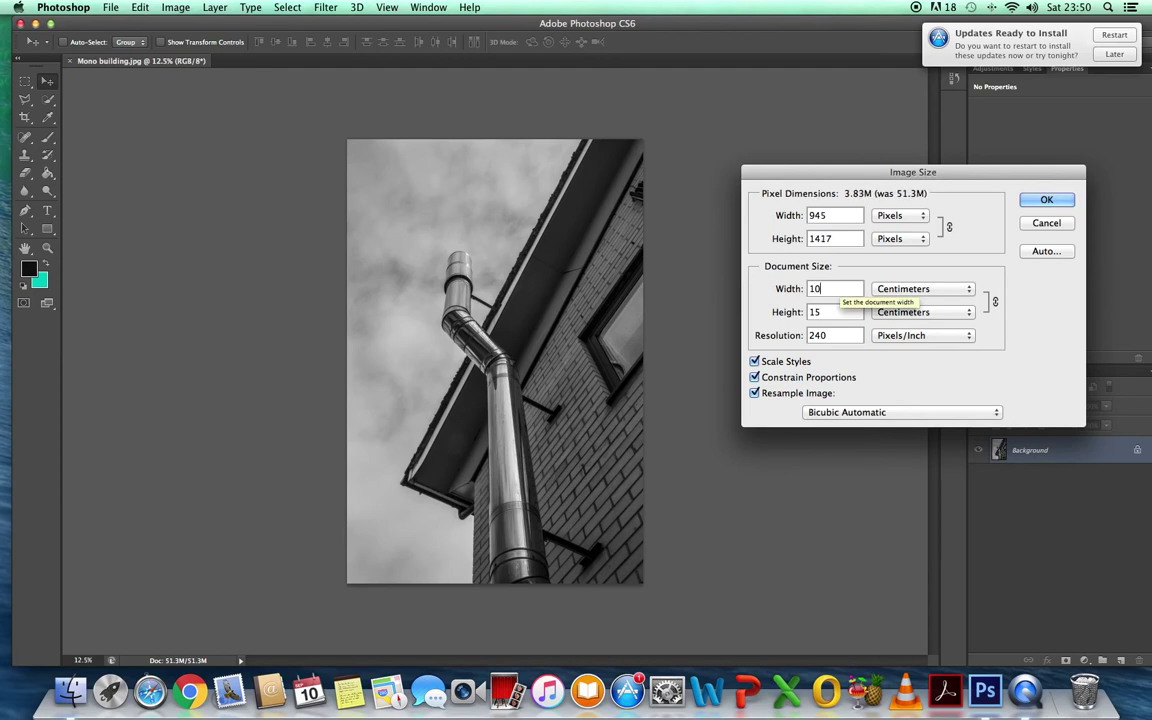
{"action": "left_click", "coordinate": [830, 338]}
{"action": "key", "text": "BackSpace"}
{"action": "key", "text": "BackSpace"}
{"action": "key", "text": "BackSpace"}
{"action": "type", "text": "3"}
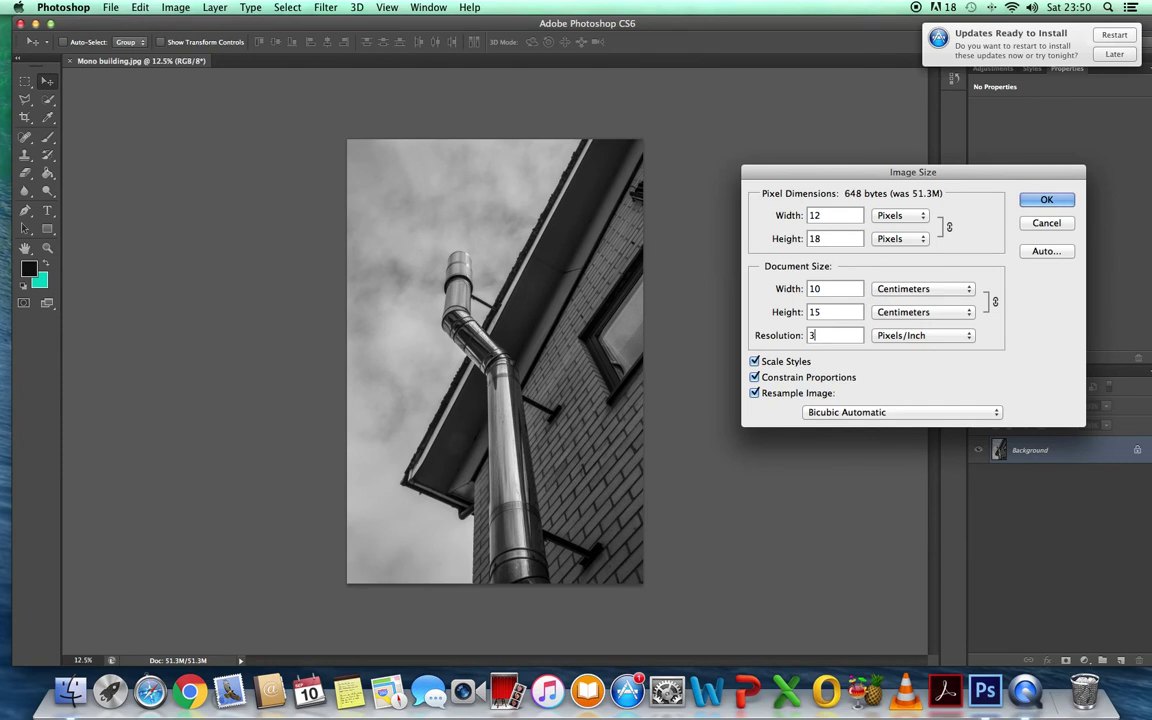
{"action": "type", "text": "00"}
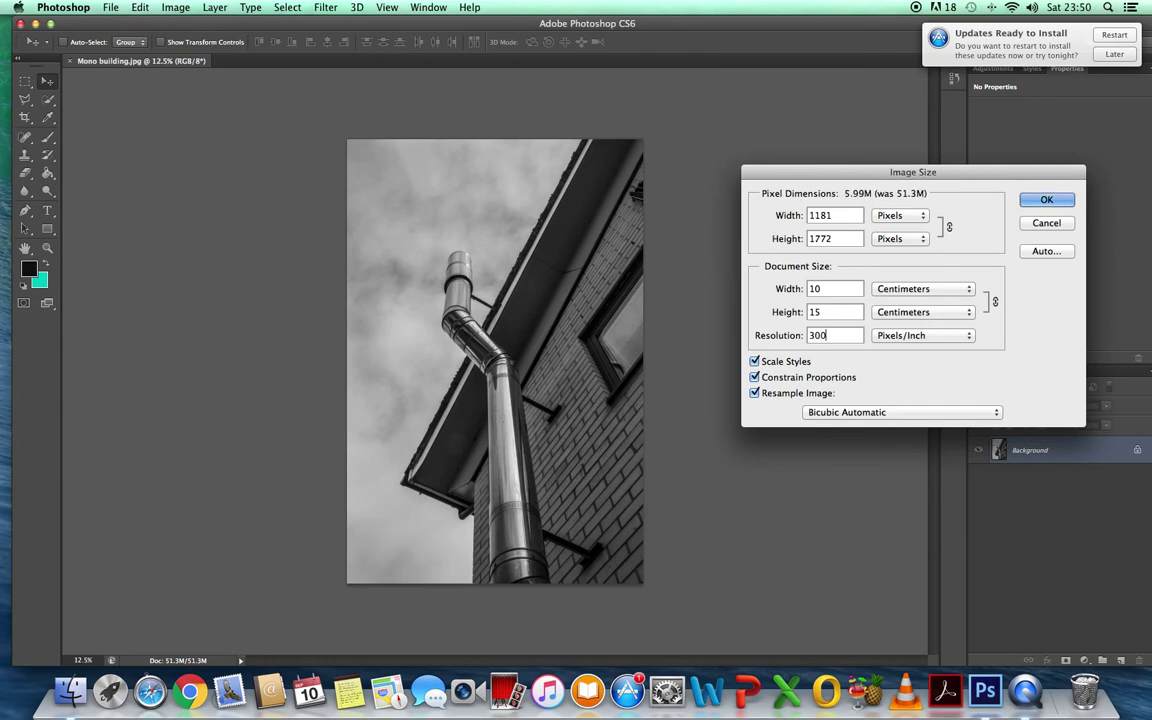
{"action": "left_click", "coordinate": [1033, 200]}
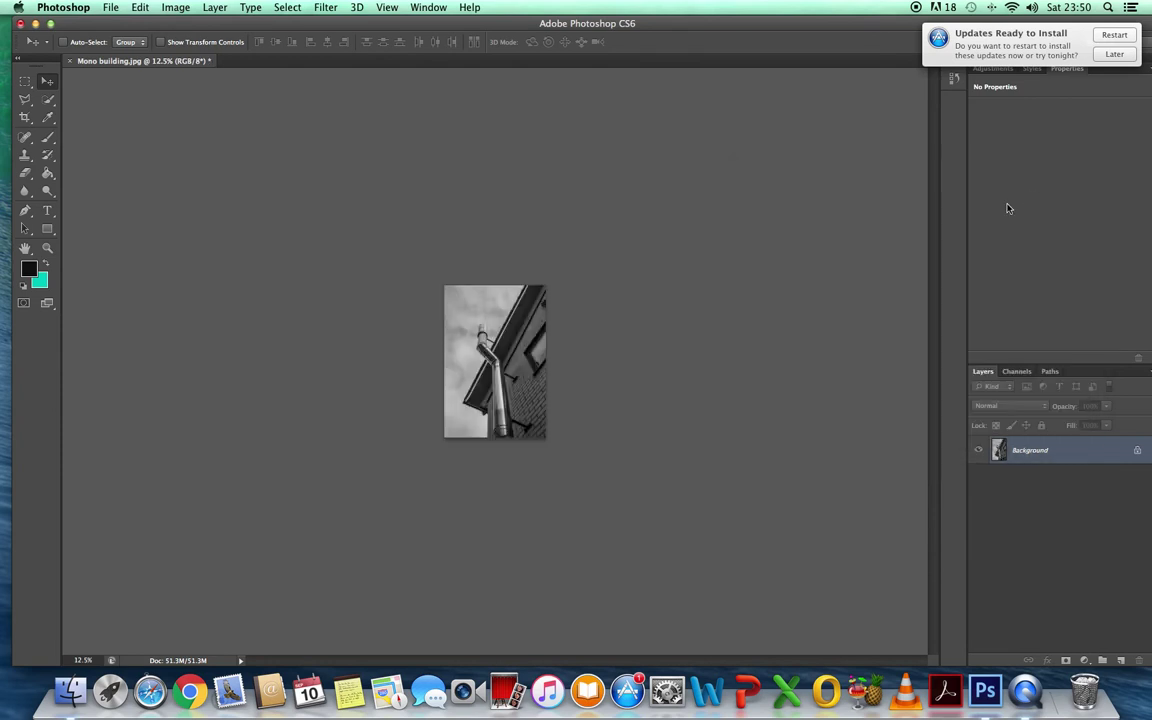
Save Mono building.jpg over the original JPEG on the Desktop
{"action": "left_click", "coordinate": [113, 8]}
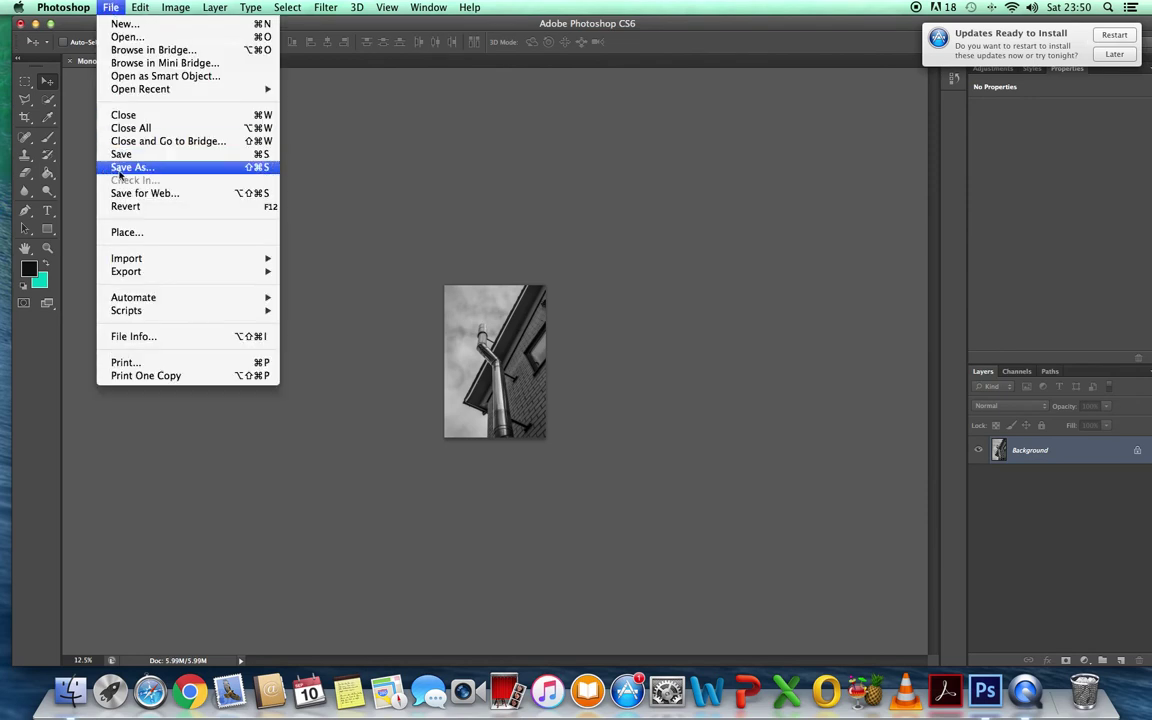
{"action": "left_click", "coordinate": [108, 157]}
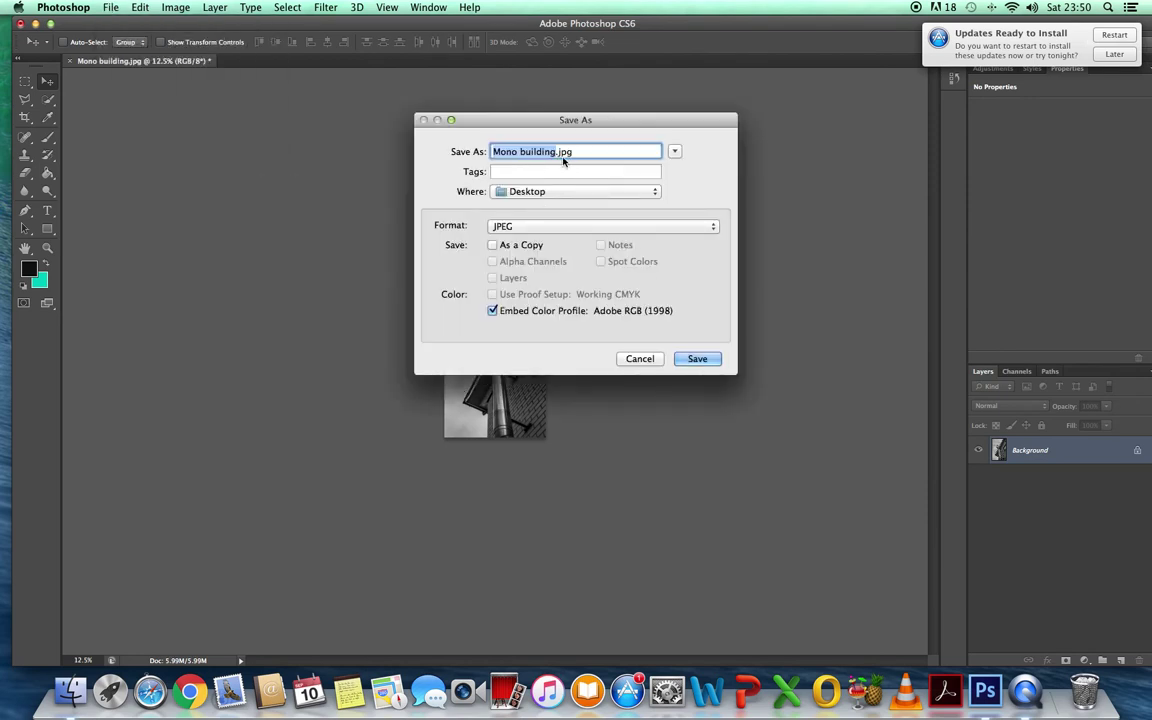
{"action": "left_click", "coordinate": [688, 360]}
{"action": "left_click", "coordinate": [663, 211]}
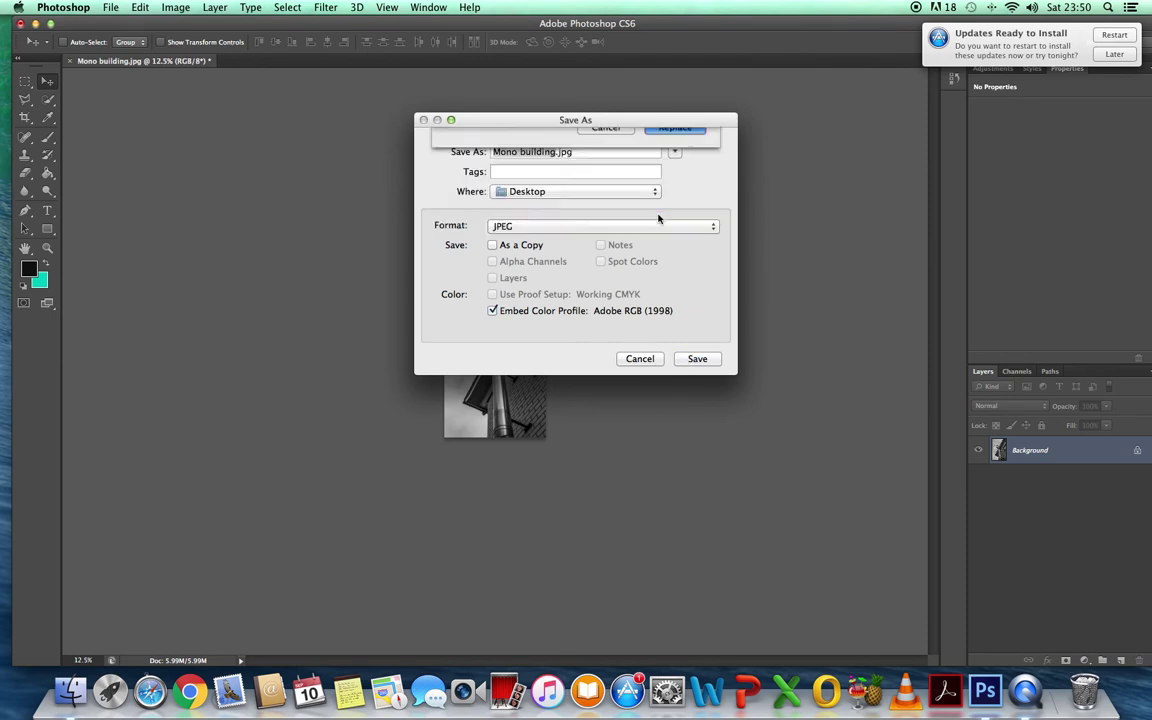
{"action": "left_click", "coordinate": [671, 242]}
Close the saved Mono building.jpg document, leaving no files open
{"action": "key", "text": "v"}
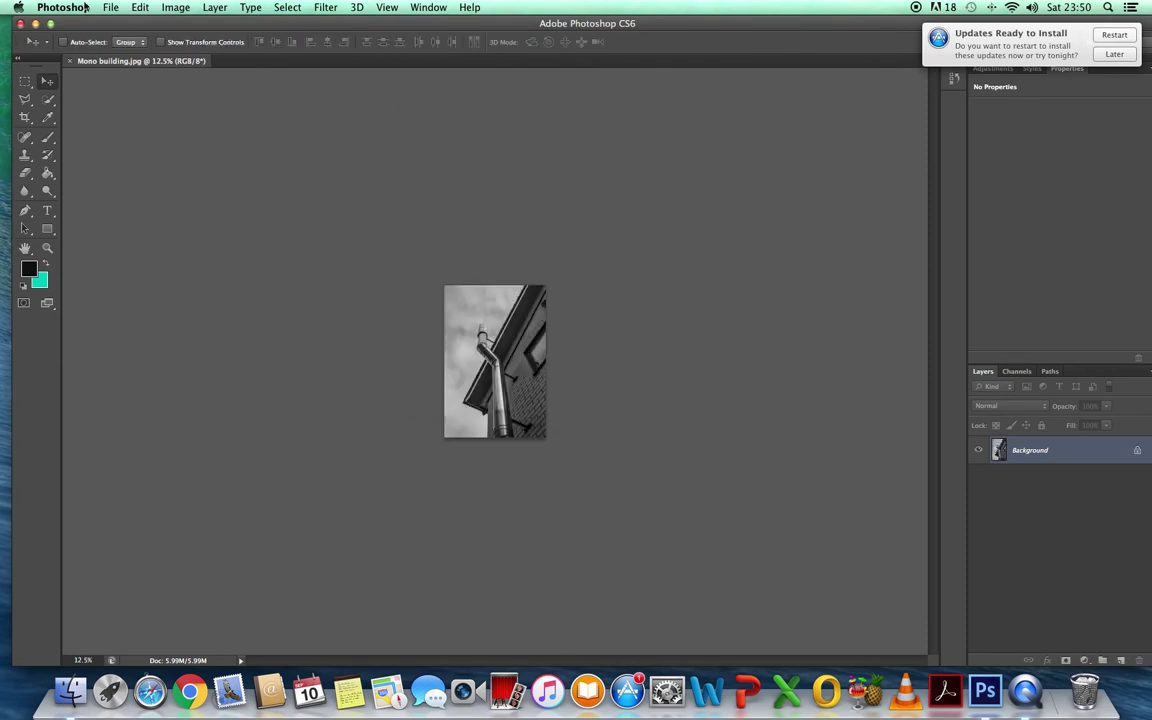
{"action": "left_click", "coordinate": [71, 61]}
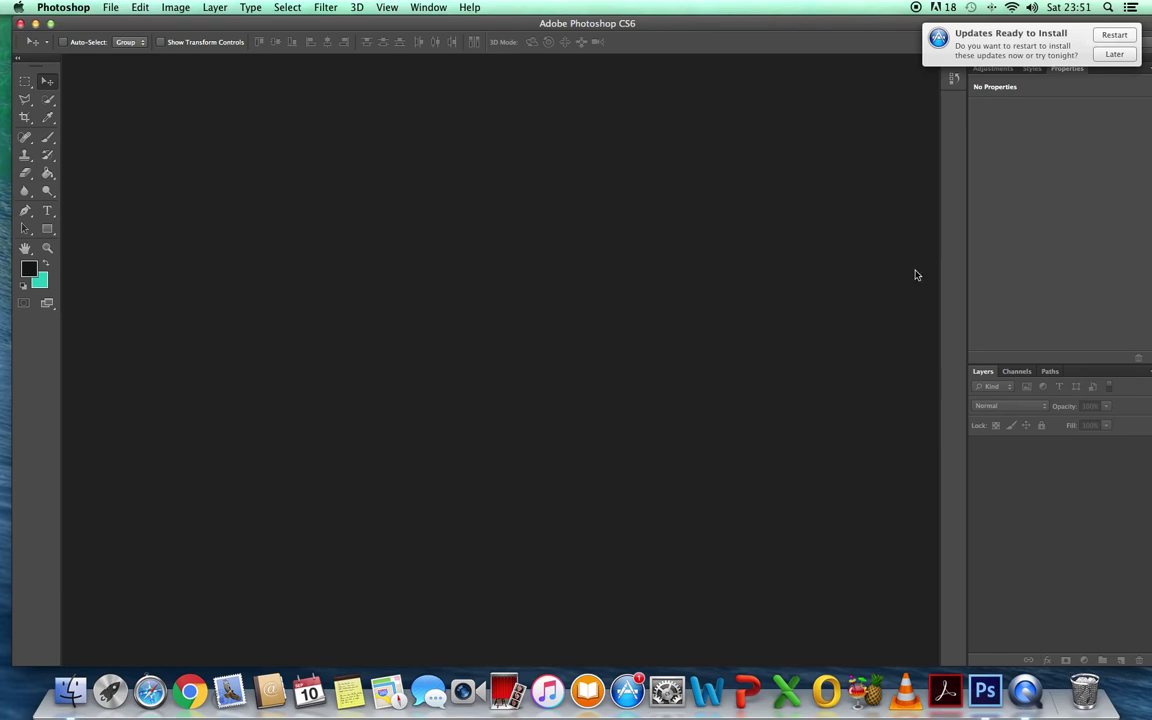
Create a new Untitled-1 document 30 cm wide by 15 cm tall at 300 ppi
{"action": "left_click", "coordinate": [110, 7]}
{"action": "left_click", "coordinate": [433, 190]}
{"action": "left_click", "coordinate": [503, 271]}
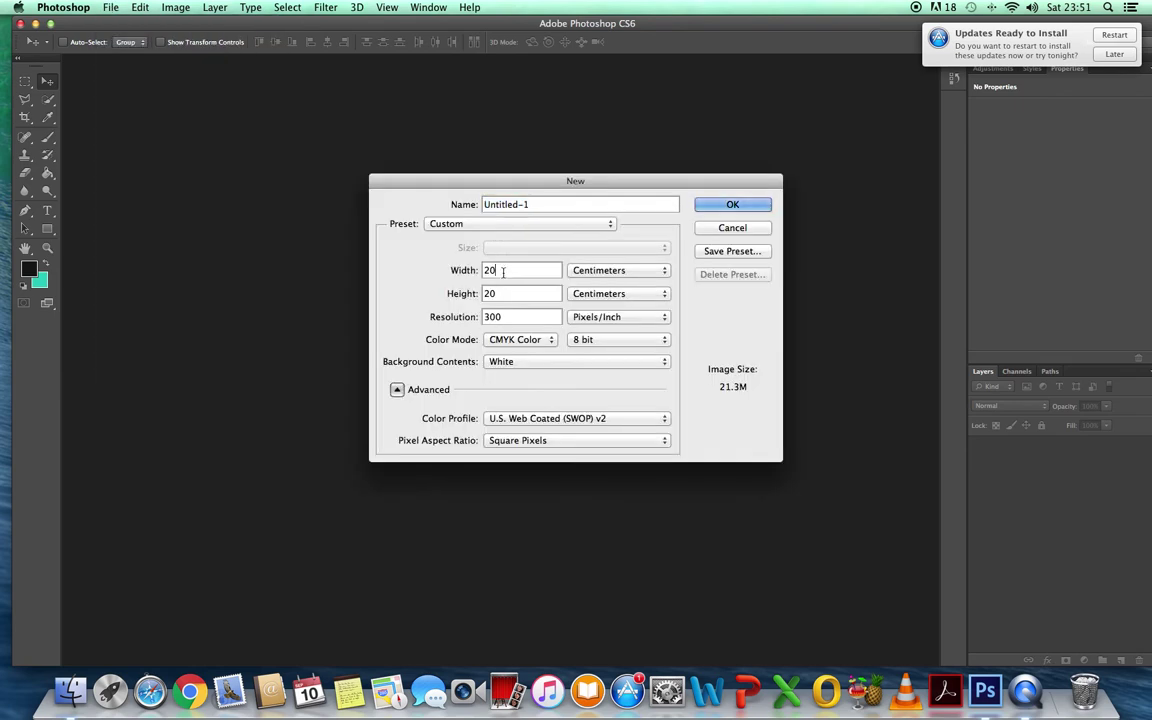
{"action": "key", "text": "BackSpace"}
{"action": "key", "text": "BackSpace"}
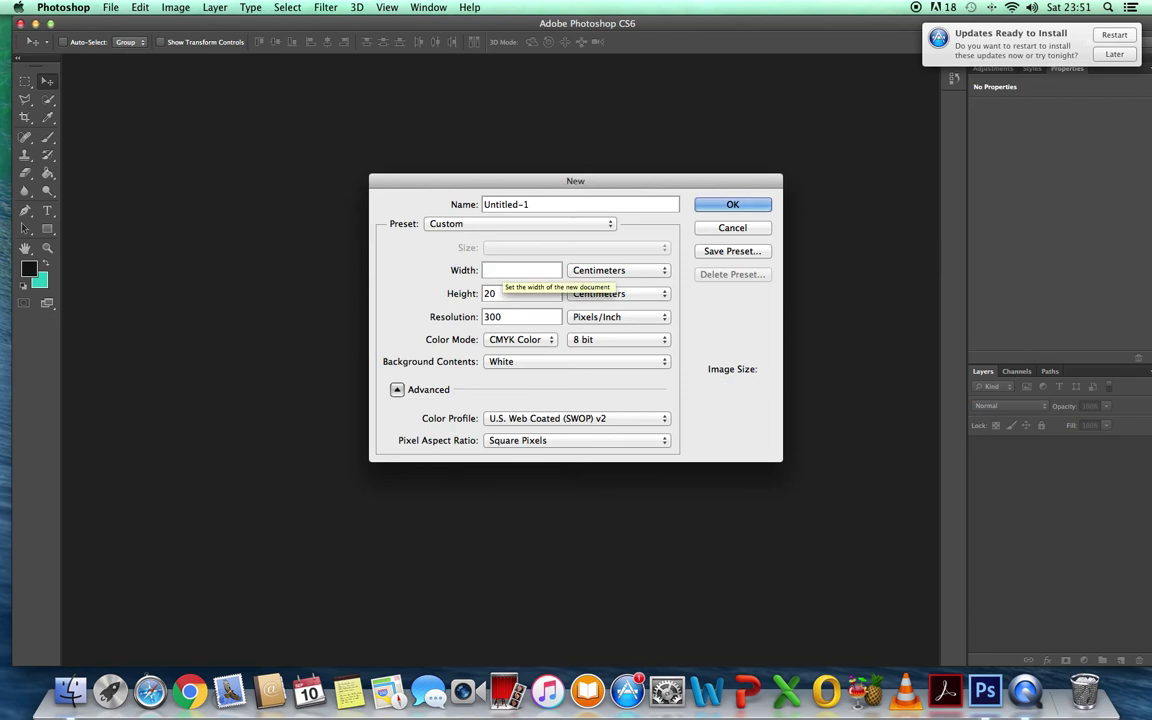
{"action": "type", "text": "30"}
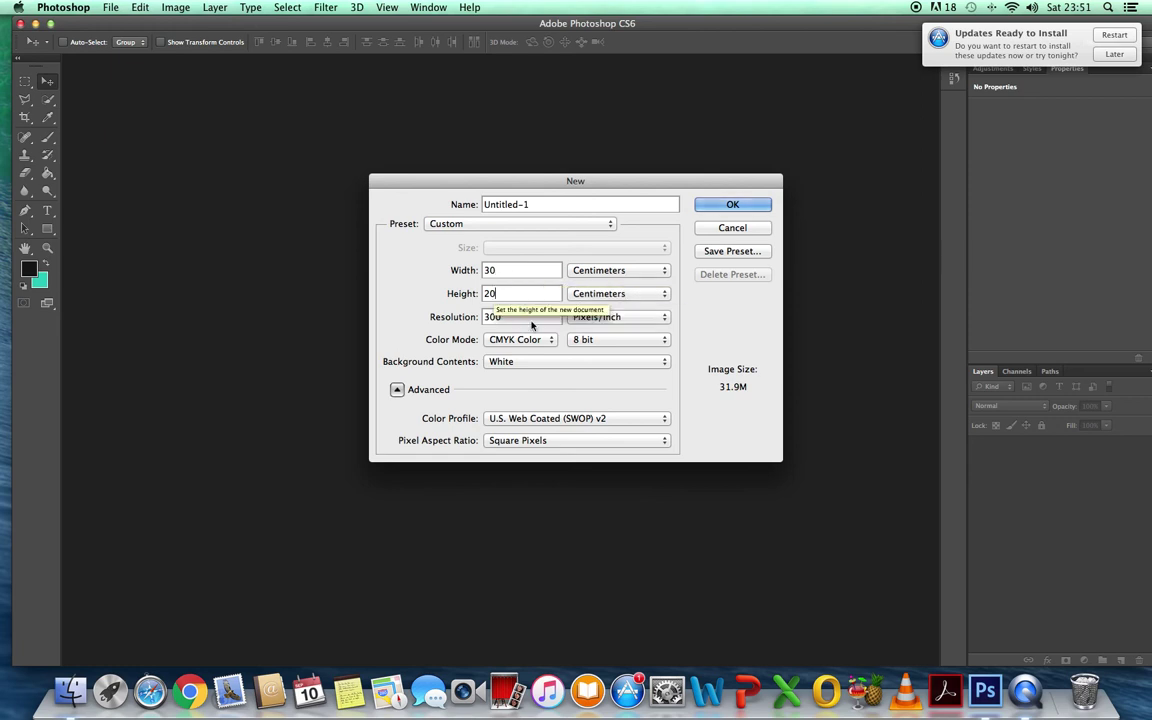
{"action": "key", "text": "BackSpace"}
{"action": "key", "text": "BackSpace"}
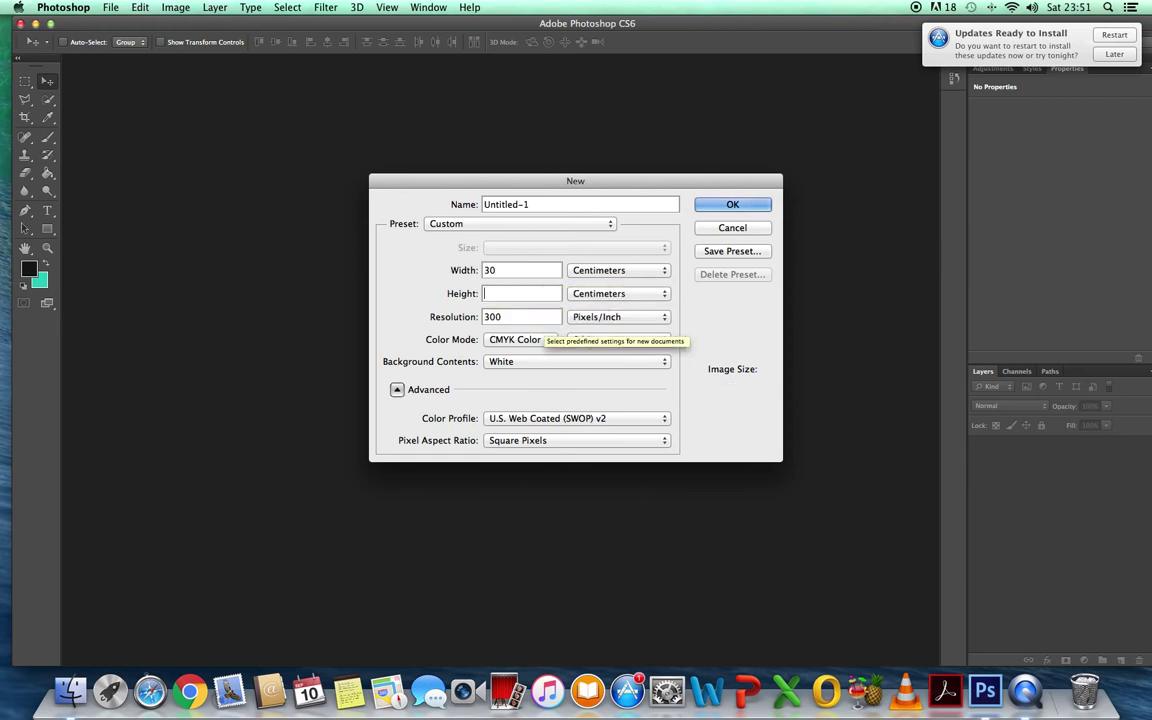
{"action": "type", "text": "15"}
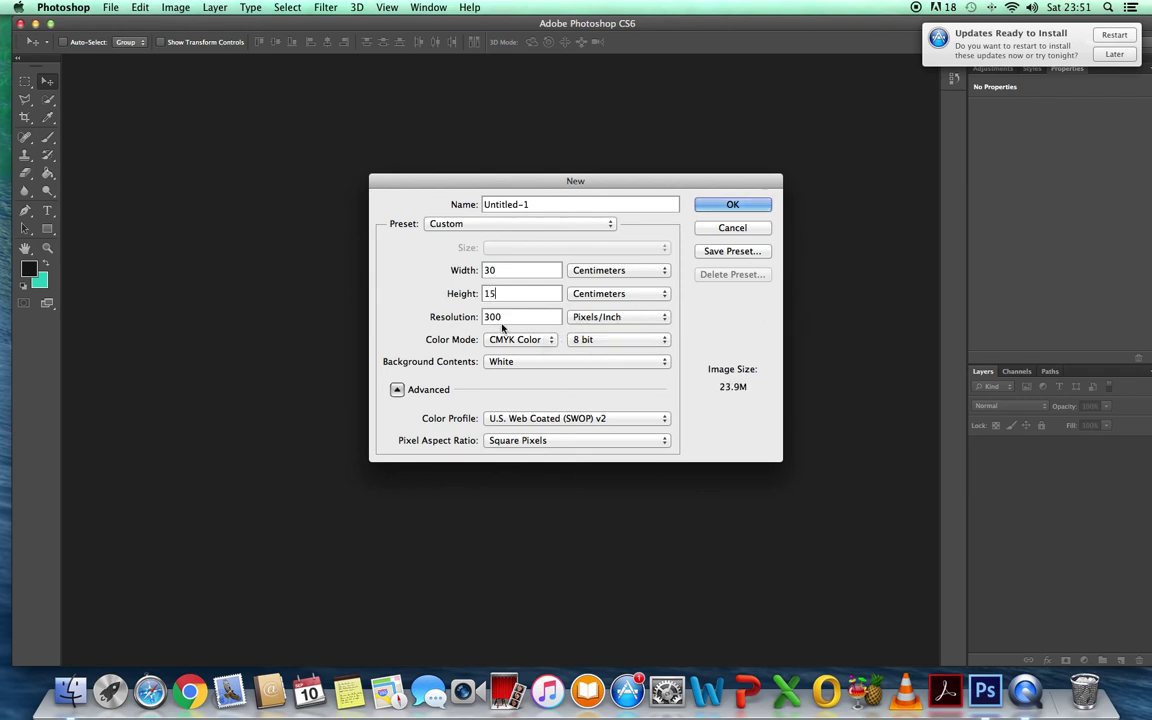
{"action": "left_click", "coordinate": [727, 205]}
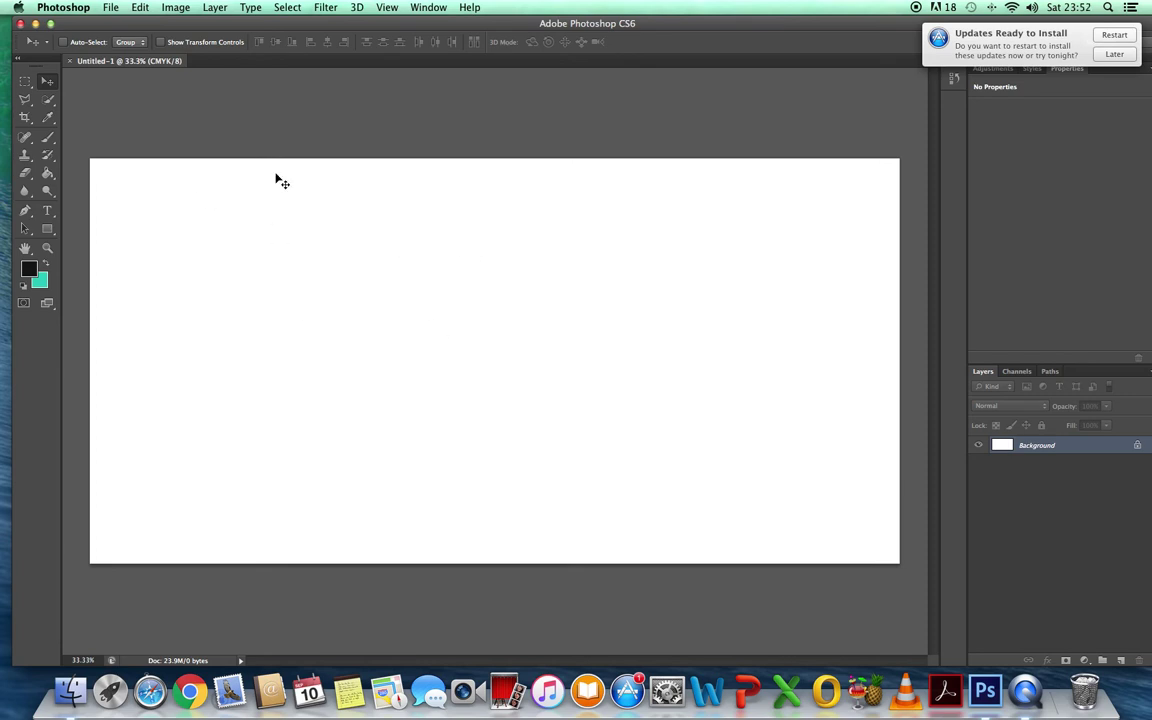
Convert the Untitled-1 Background into an unlocked layer named Layer 0
{"action": "double_click", "coordinate": [1043, 447]}
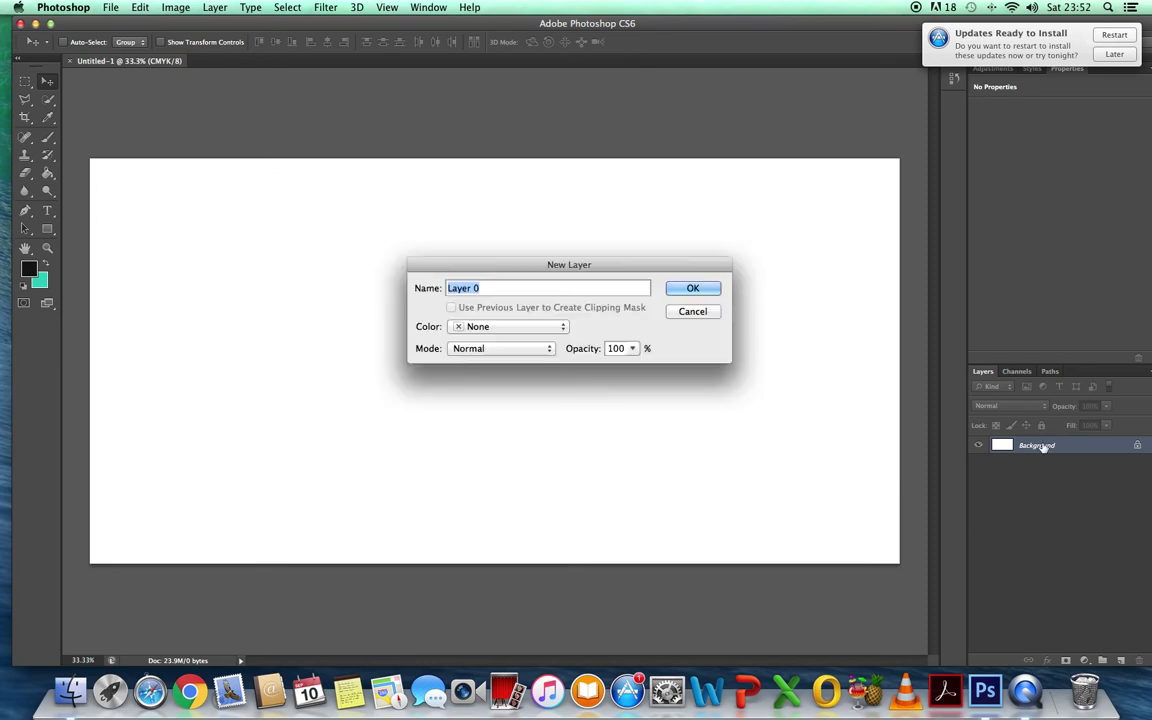
{"action": "left_click", "coordinate": [705, 290]}
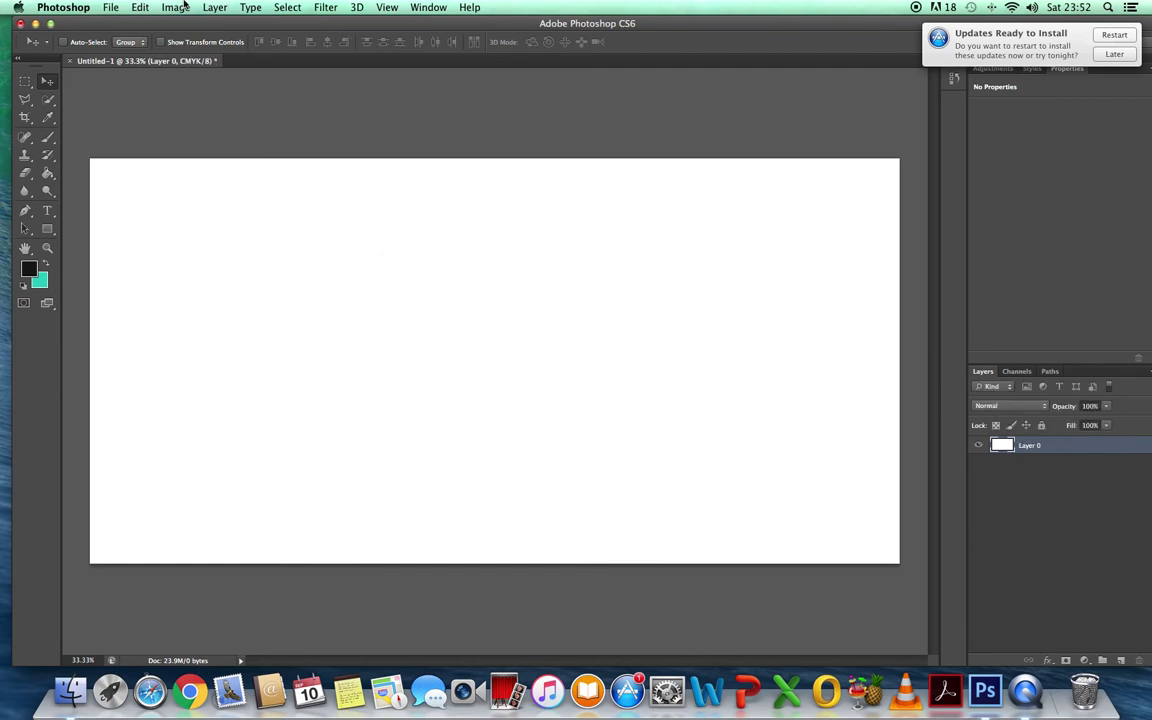
{"action": "left_click", "coordinate": [115, 9]}
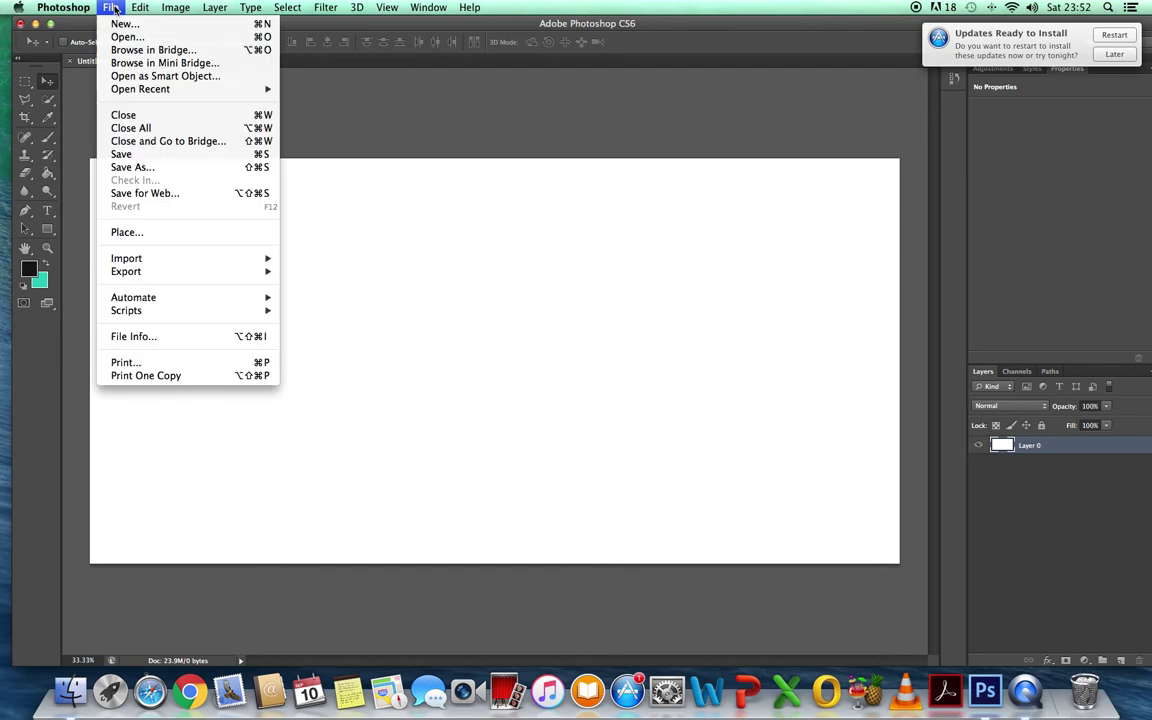
Place A Barbican circles.jpg, move it to the canvas's left edge, and commit it
{"action": "left_click", "coordinate": [137, 237]}
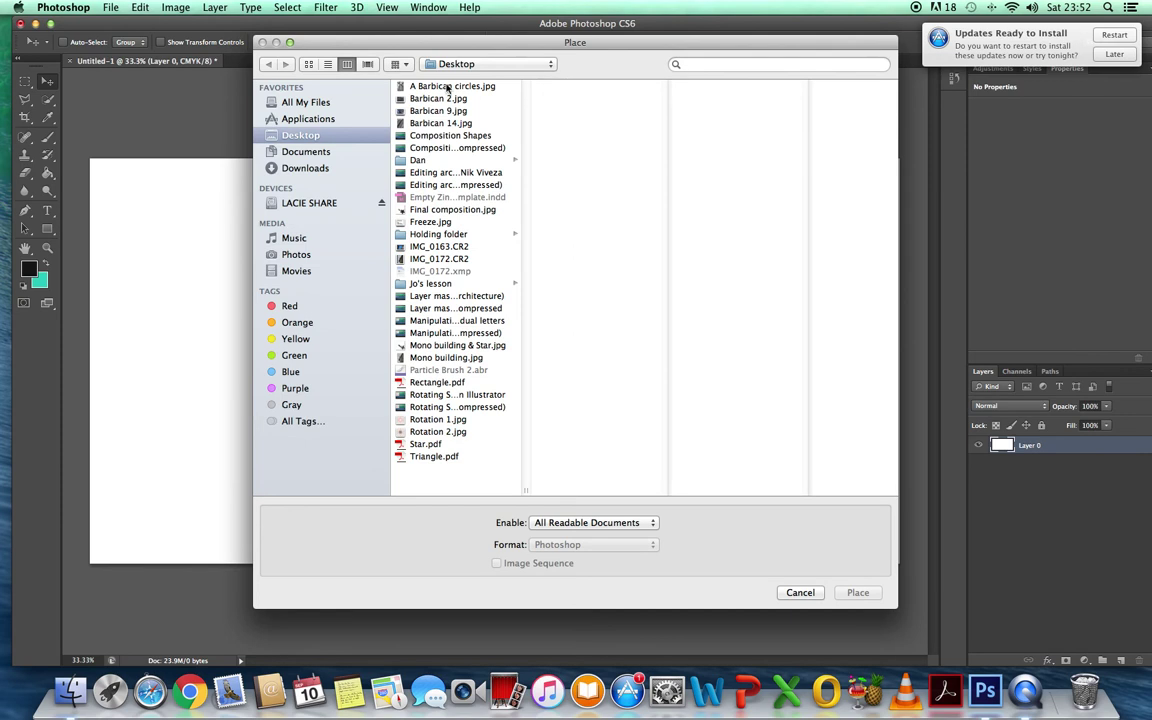
{"action": "left_click", "coordinate": [447, 87]}
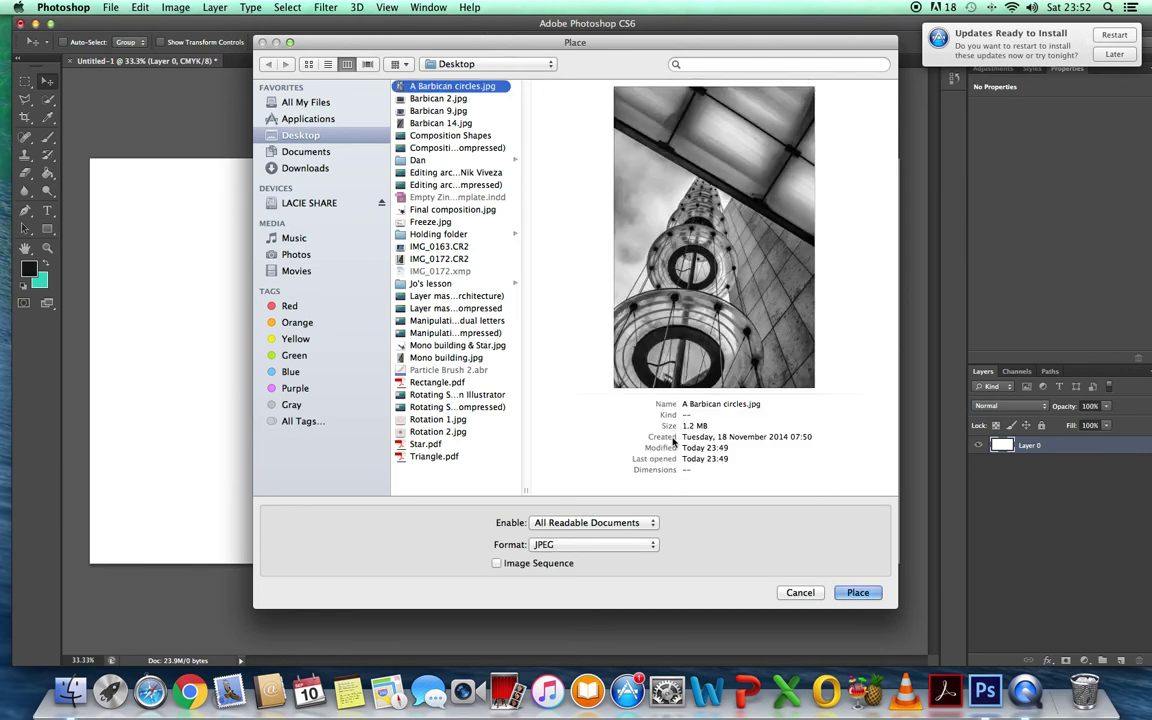
{"action": "left_click", "coordinate": [858, 592]}
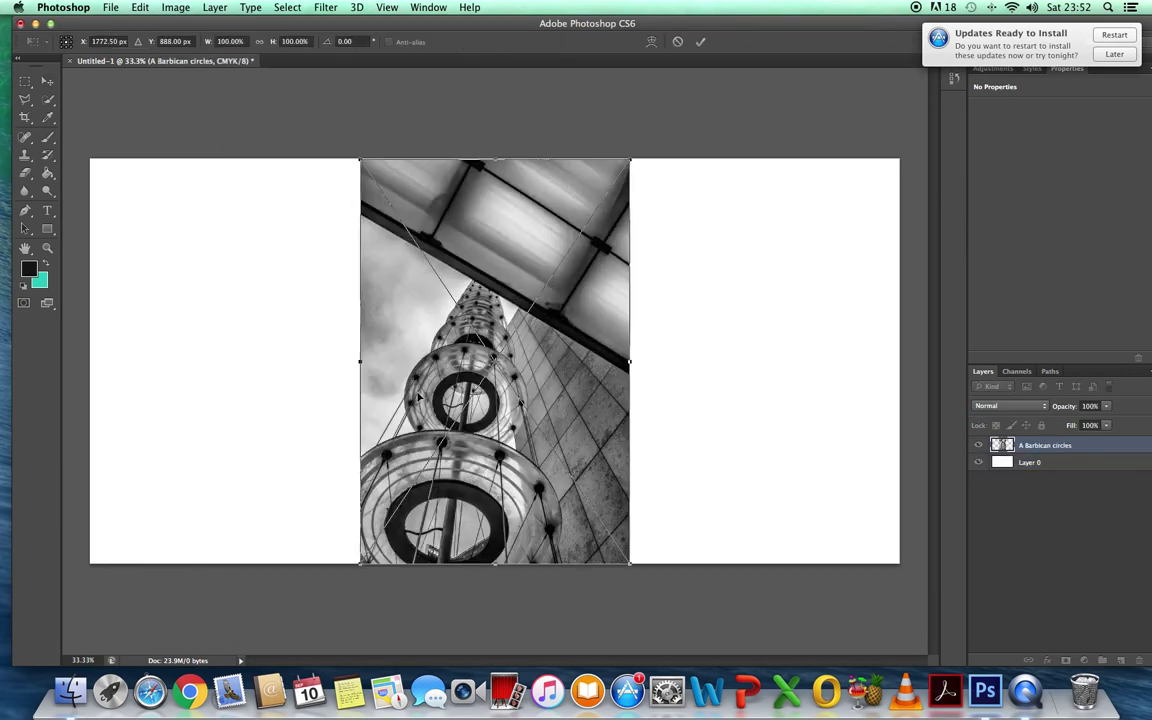
{"action": "left_click_drag", "start_coordinate": [519, 245], "coordinate": [249, 246]}
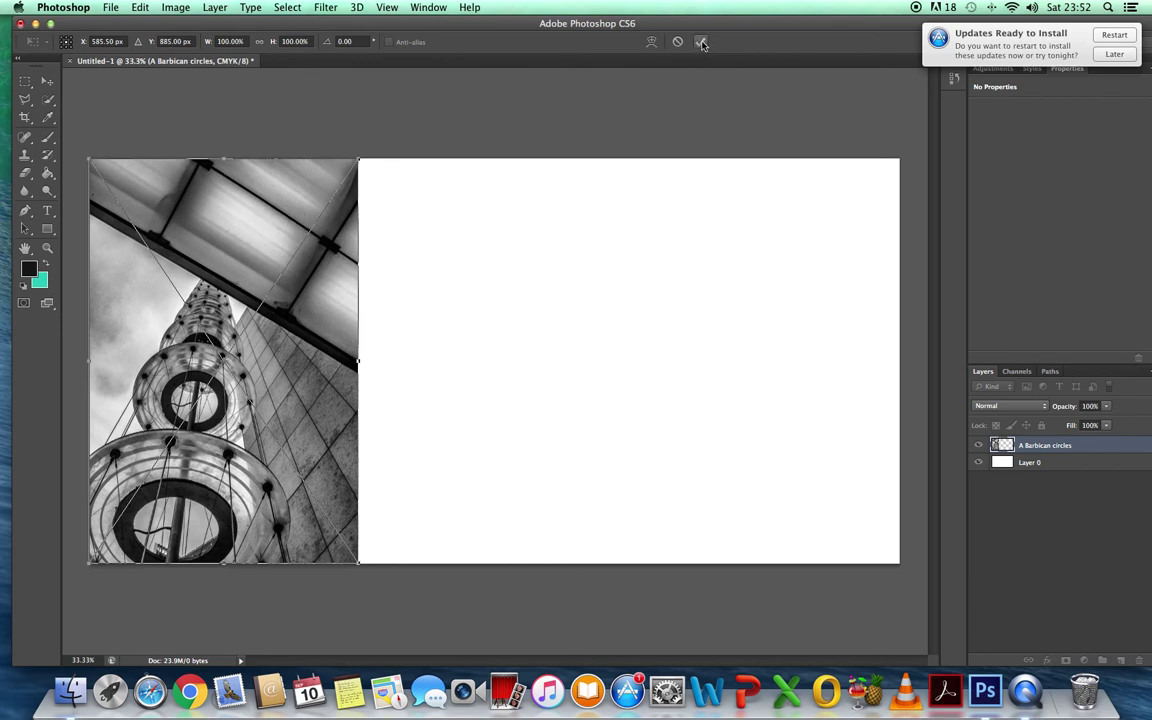
{"action": "left_click", "coordinate": [702, 44]}
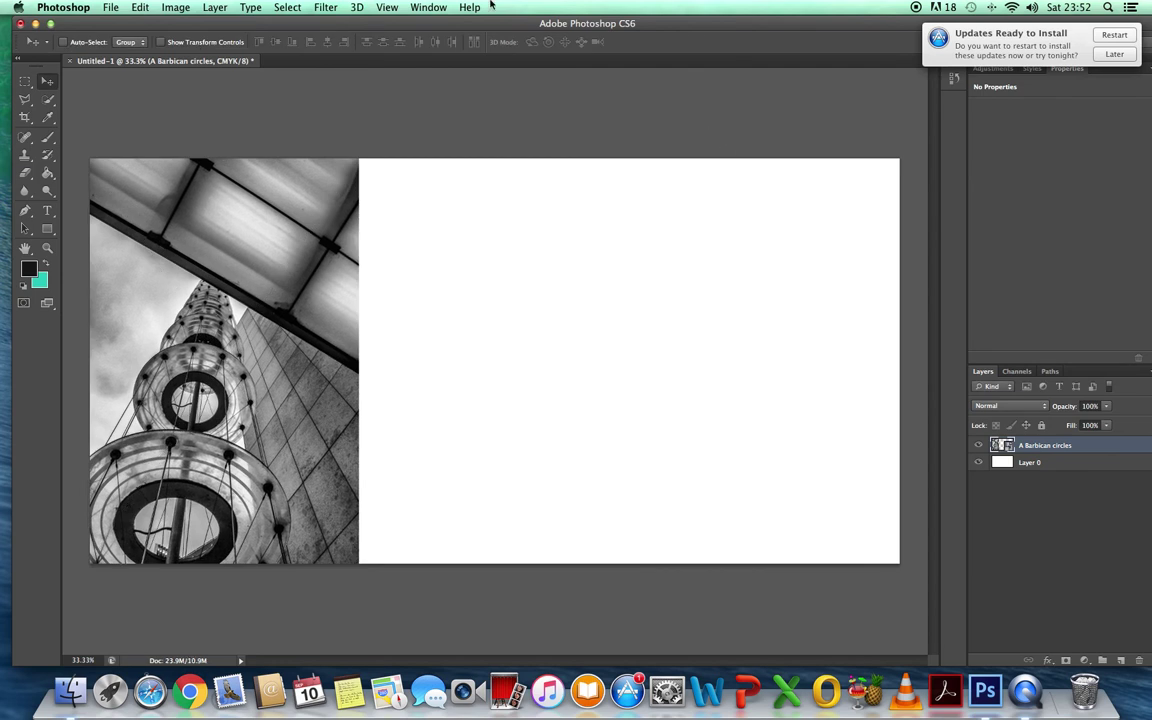
Place Mono building.jpg into the middle third of the canvas and commit it
{"action": "left_click", "coordinate": [110, 8]}
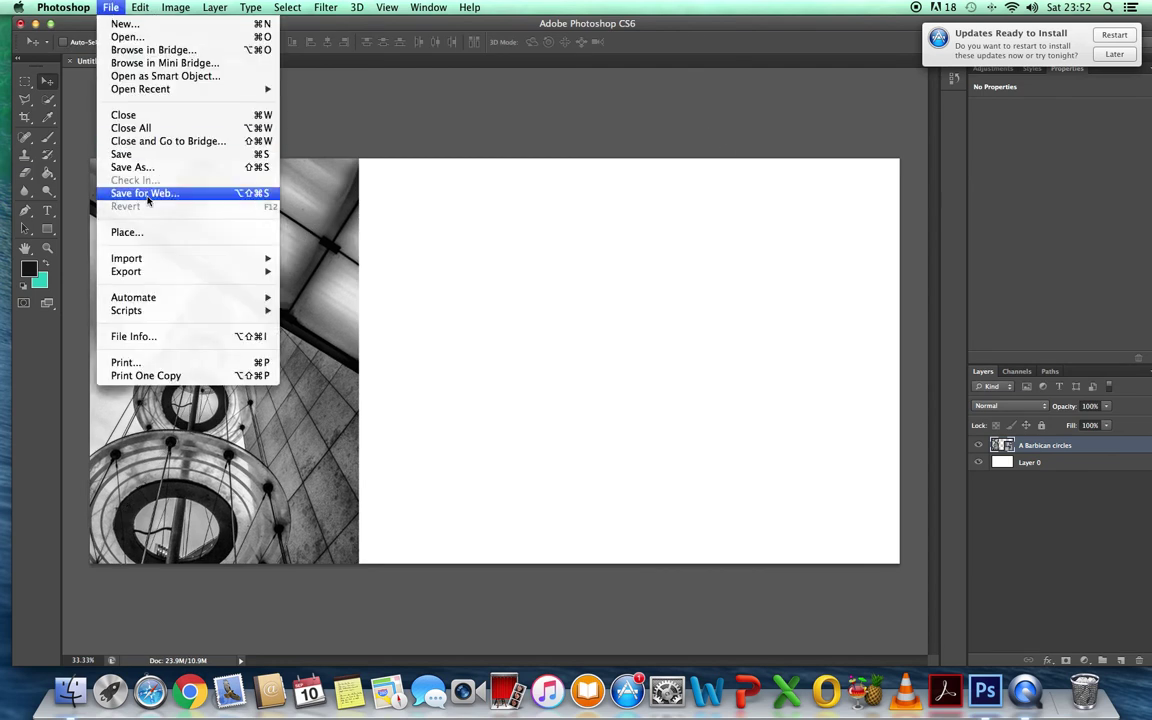
{"action": "left_click", "coordinate": [145, 234]}
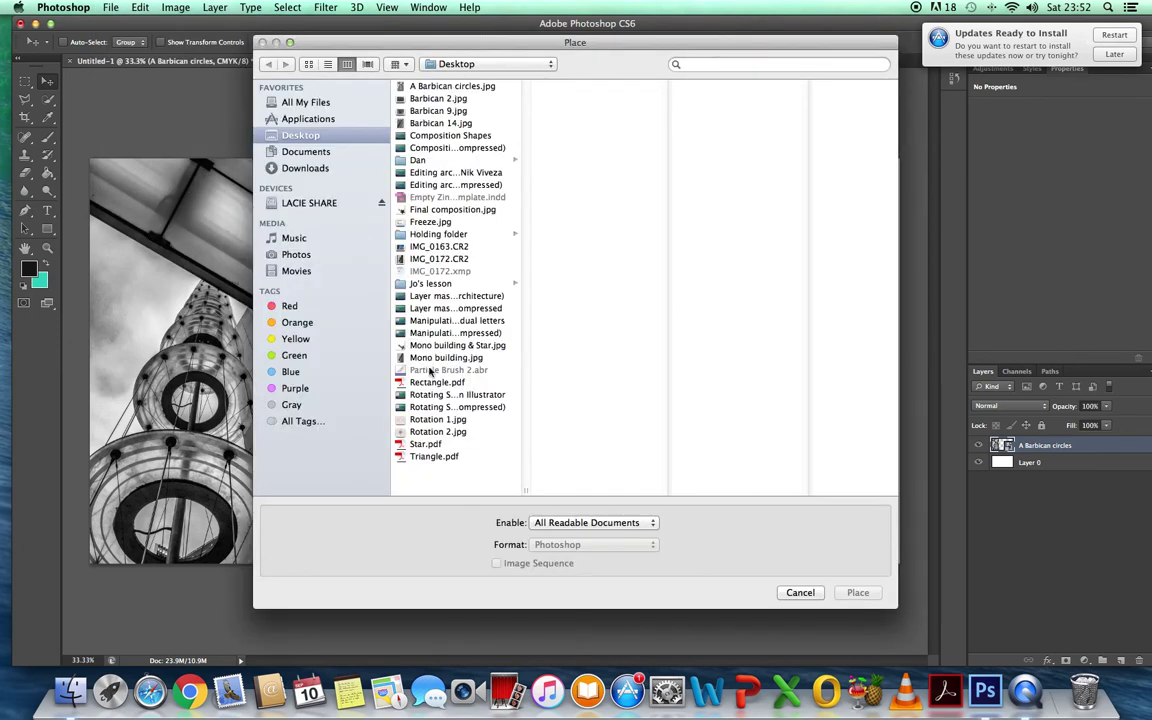
{"action": "left_click", "coordinate": [430, 360]}
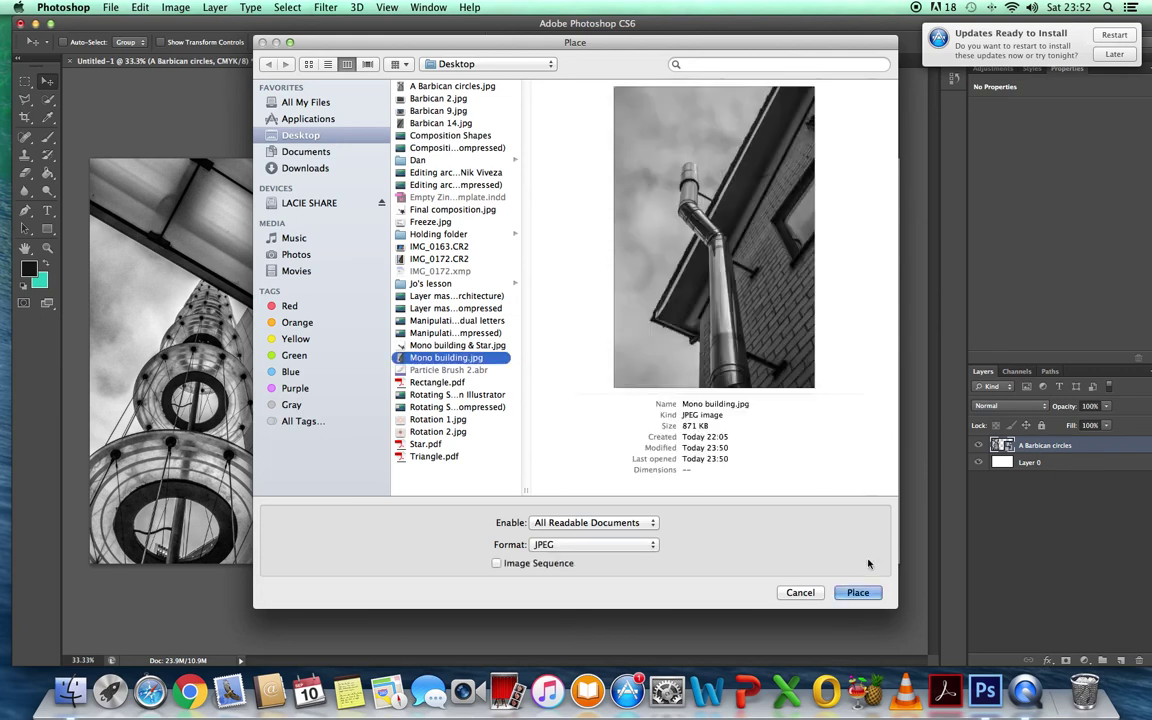
{"action": "left_click", "coordinate": [857, 593]}
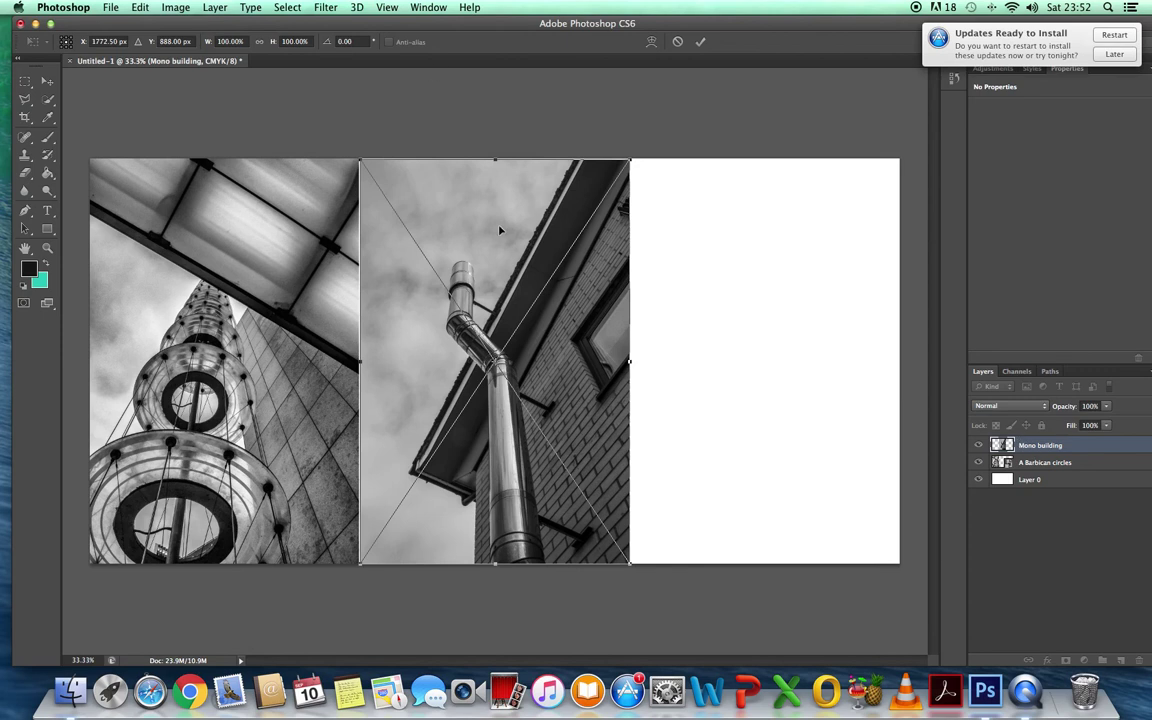
{"action": "left_click_drag", "start_coordinate": [500, 230], "coordinate": [501, 231]}
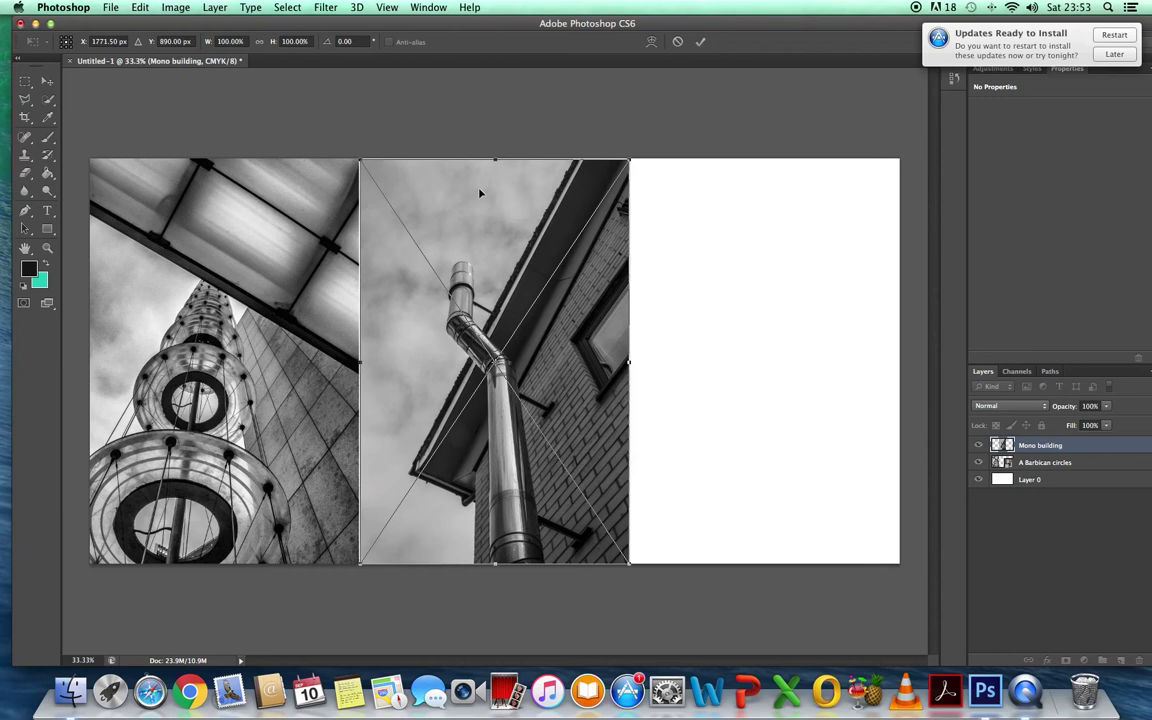
{"action": "left_click", "coordinate": [700, 41]}
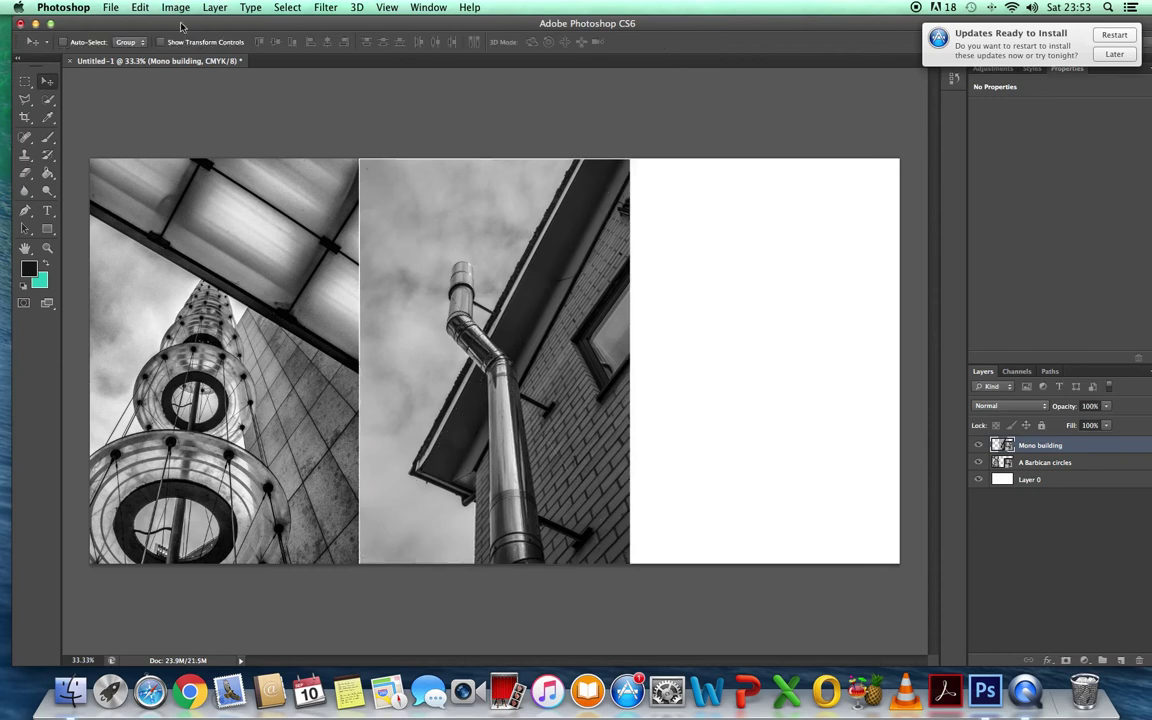
Place Barbican 14.jpg, drag it into the right third, and commit it
{"action": "left_click", "coordinate": [111, 8]}
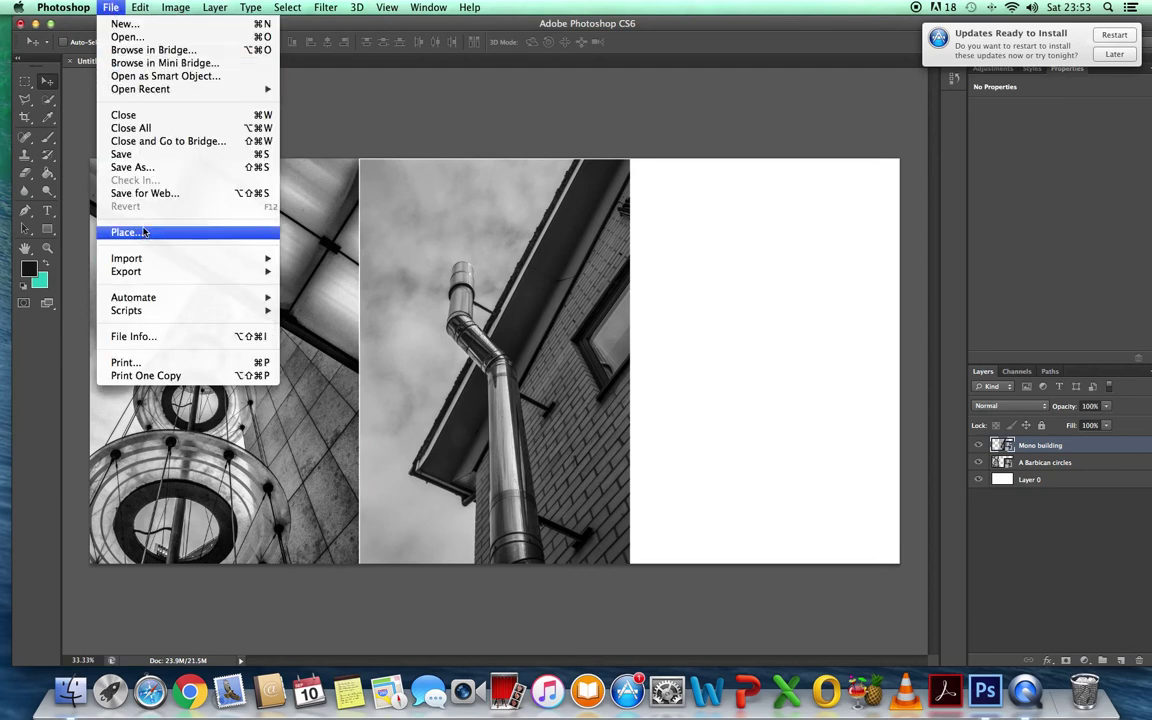
{"action": "left_click", "coordinate": [146, 233]}
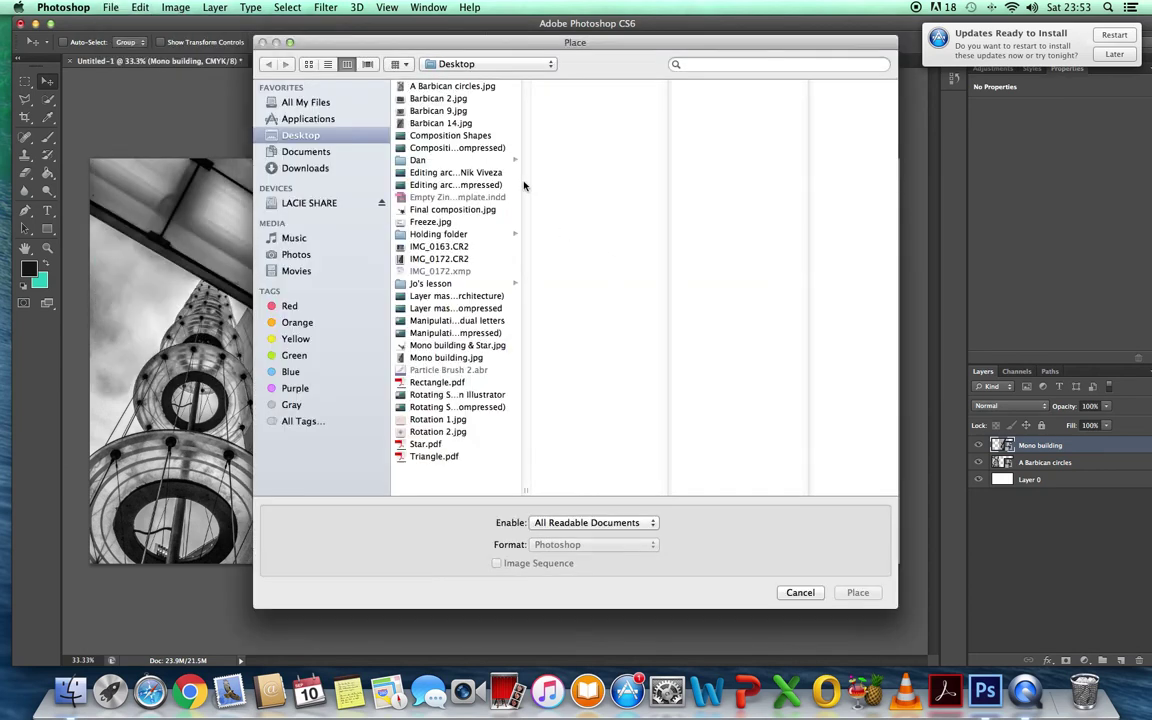
{"action": "left_click", "coordinate": [430, 123]}
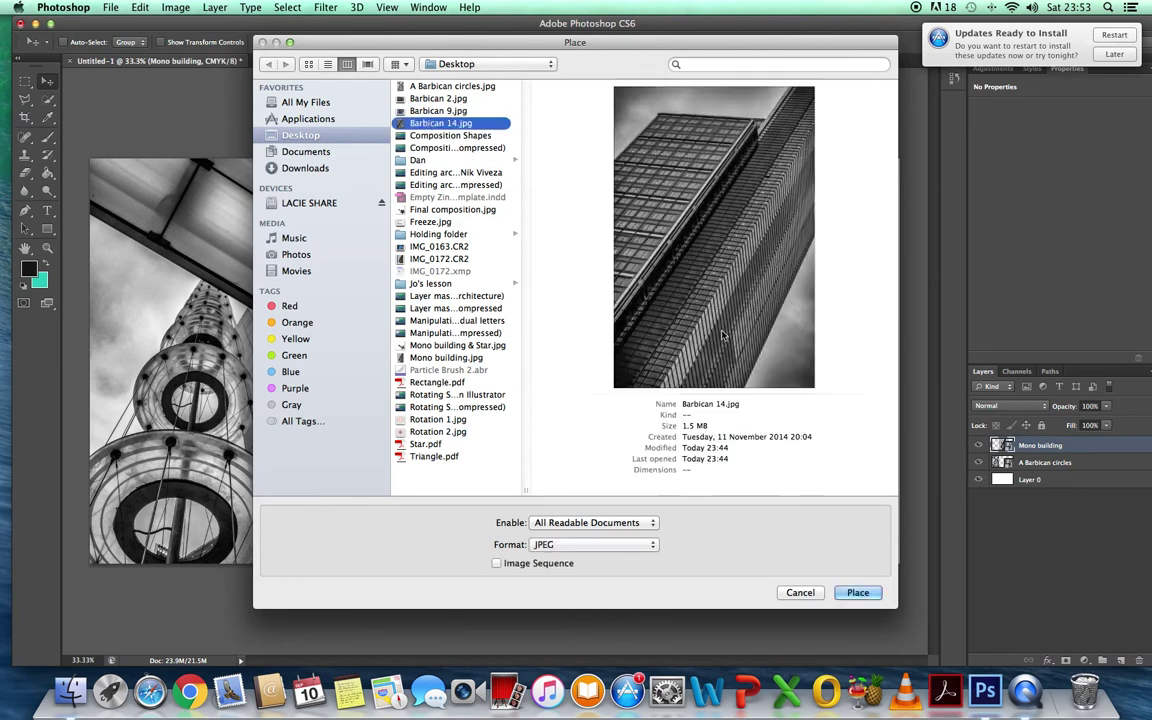
{"action": "left_click", "coordinate": [862, 594]}
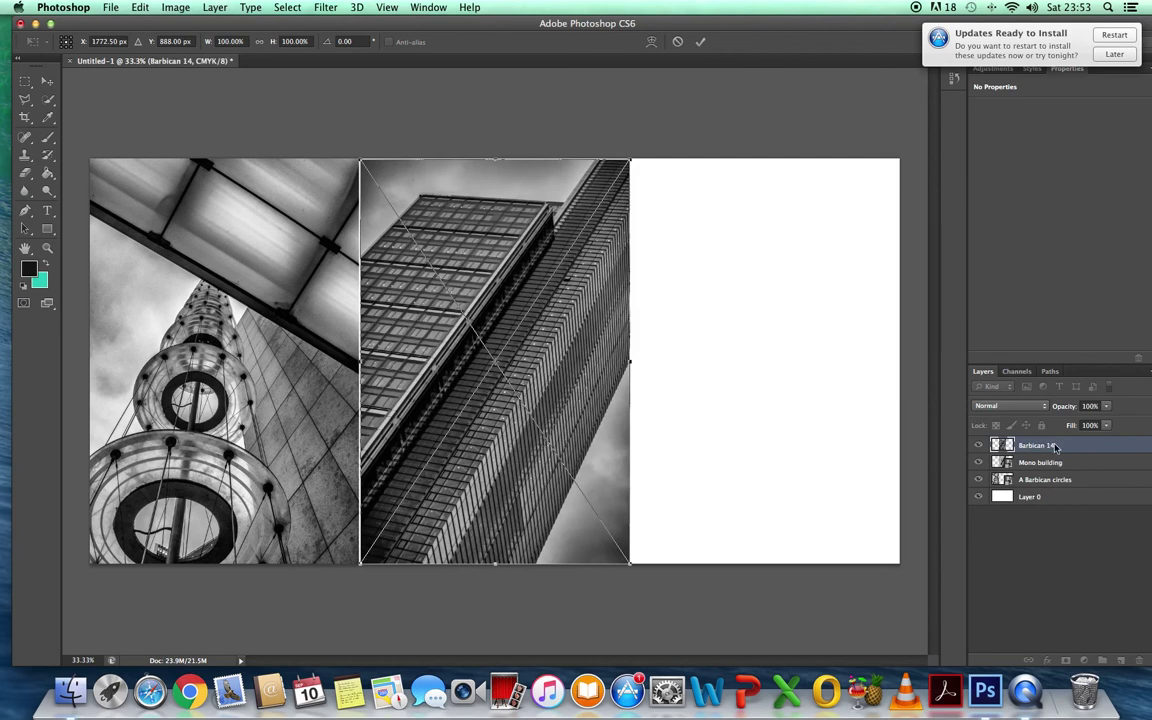
{"action": "left_click_drag", "start_coordinate": [440, 197], "coordinate": [700, 192]}
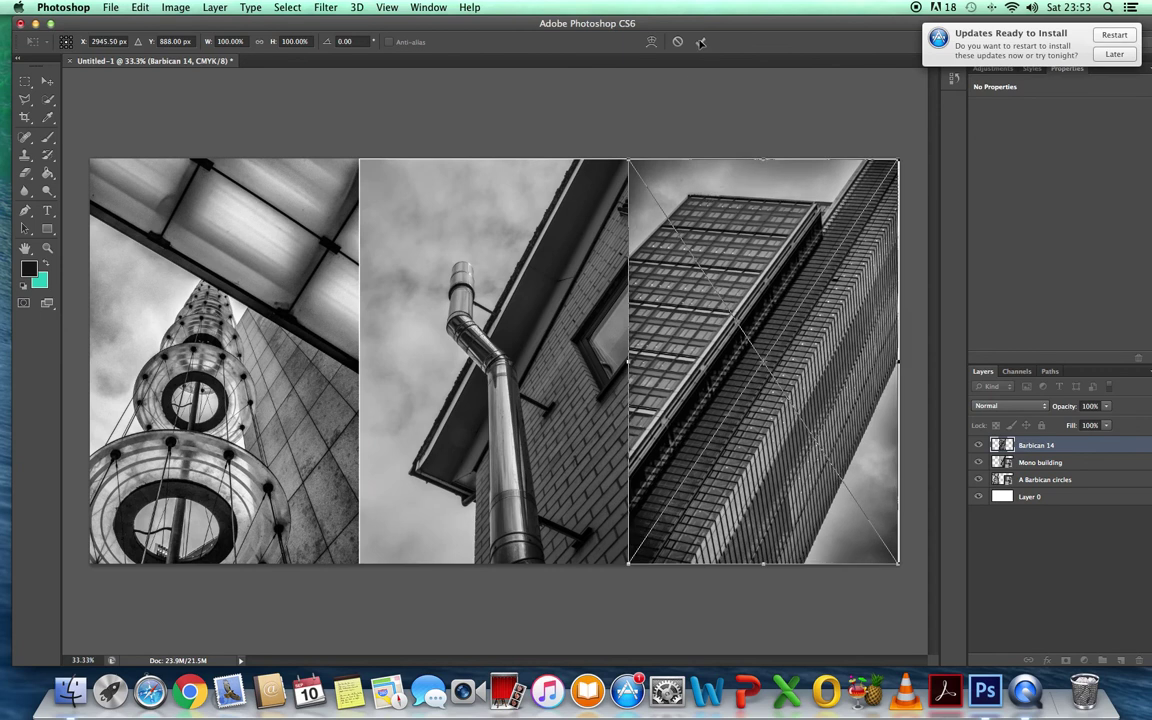
{"action": "left_click", "coordinate": [701, 42]}
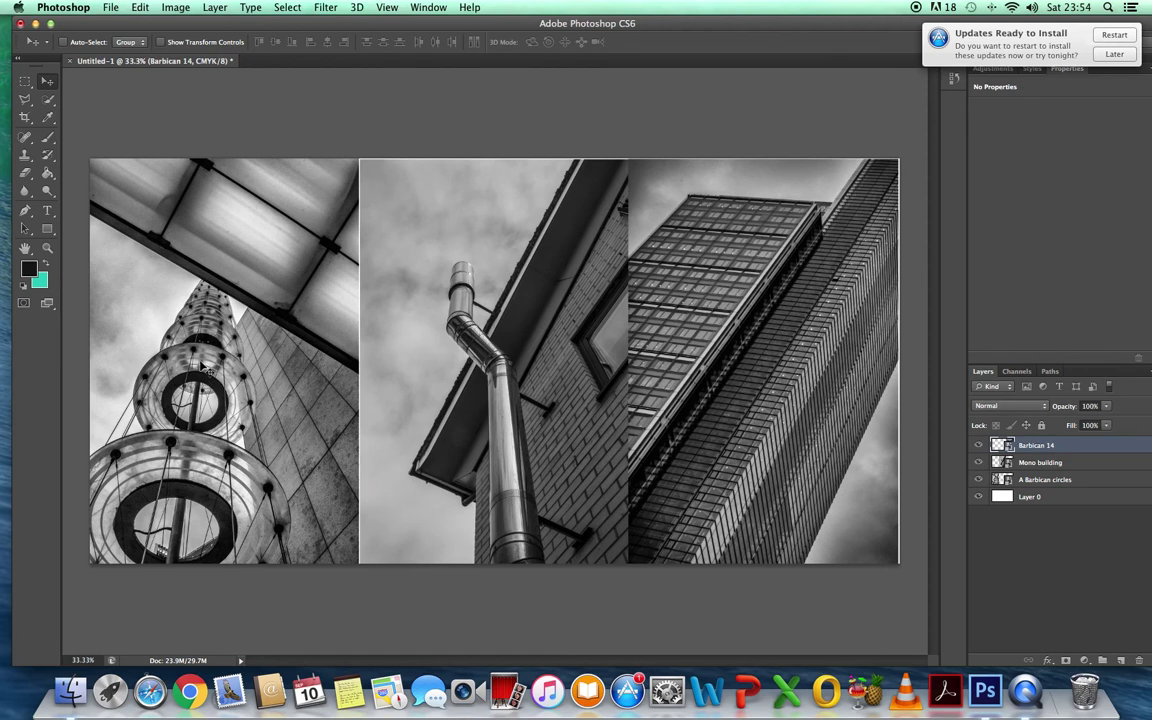
Move the Mono building photo to the left third and Barbican circles into the middle third
{"action": "left_click", "coordinate": [1055, 481]}
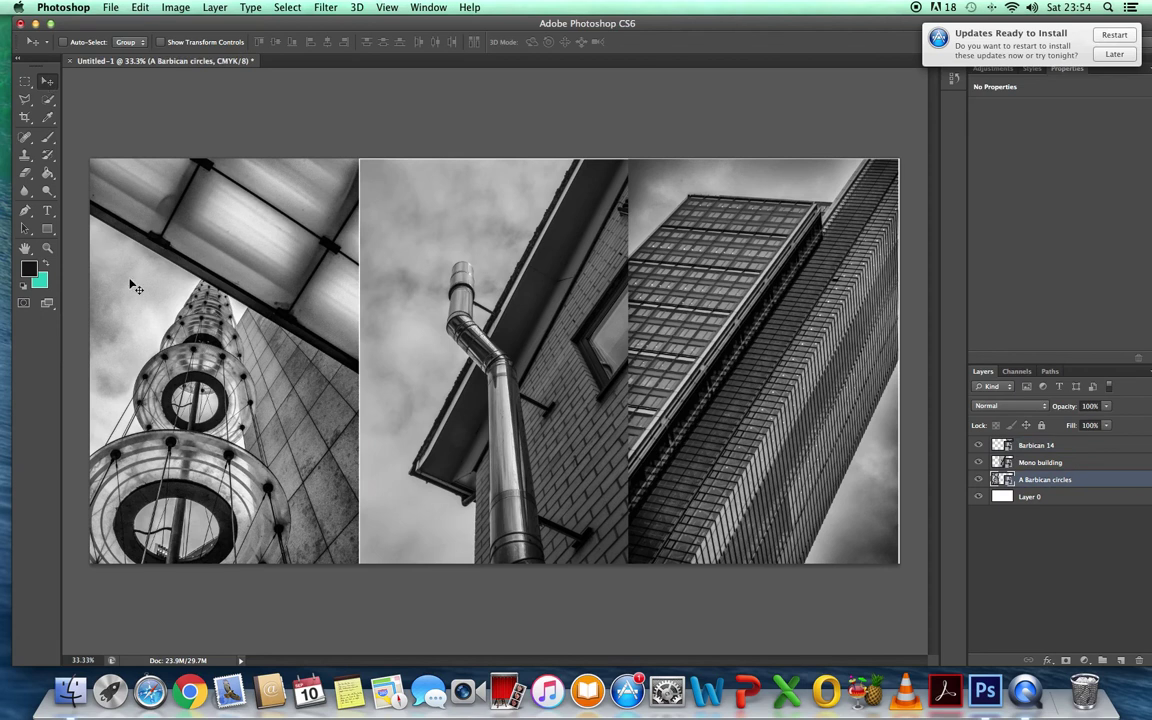
{"action": "left_click_drag", "start_coordinate": [175, 280], "coordinate": [498, 276]}
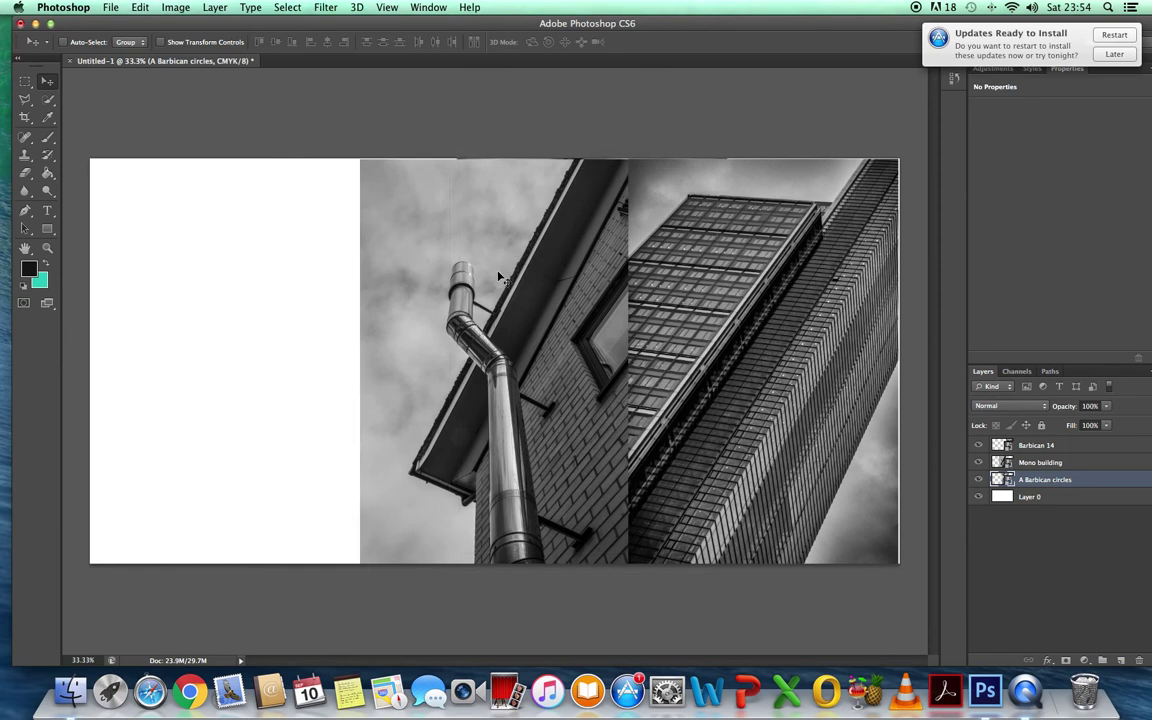
{"action": "left_click", "coordinate": [1040, 462]}
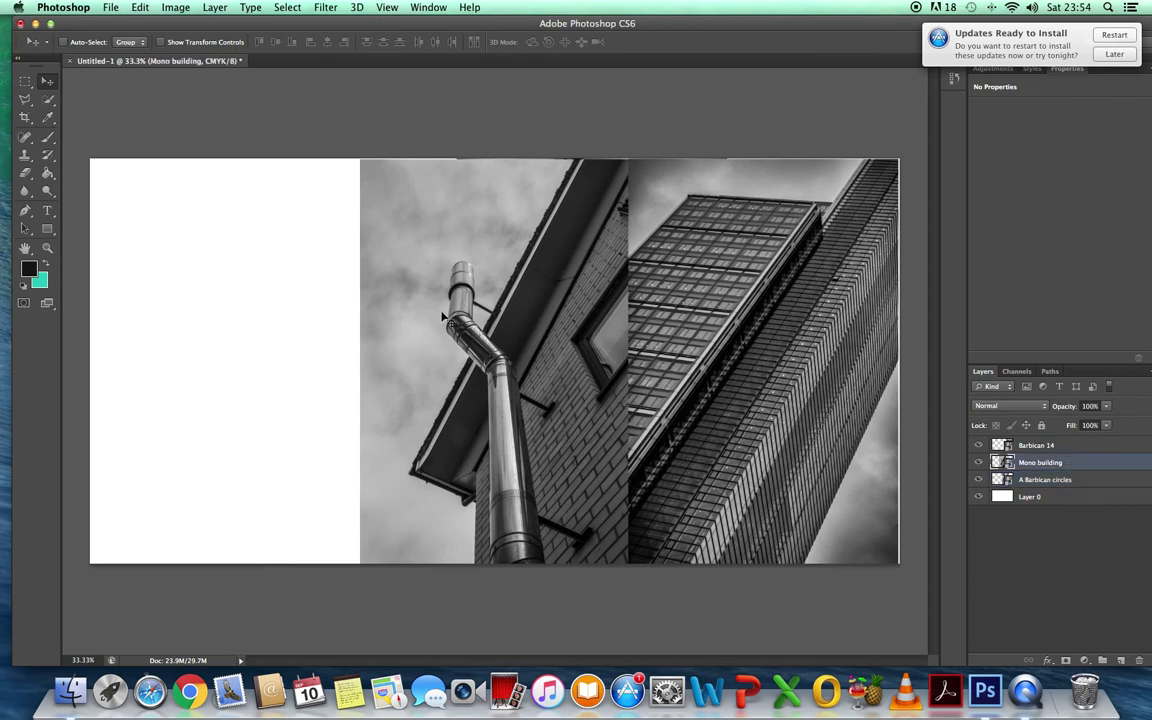
{"action": "left_click_drag", "start_coordinate": [435, 316], "coordinate": [168, 314]}
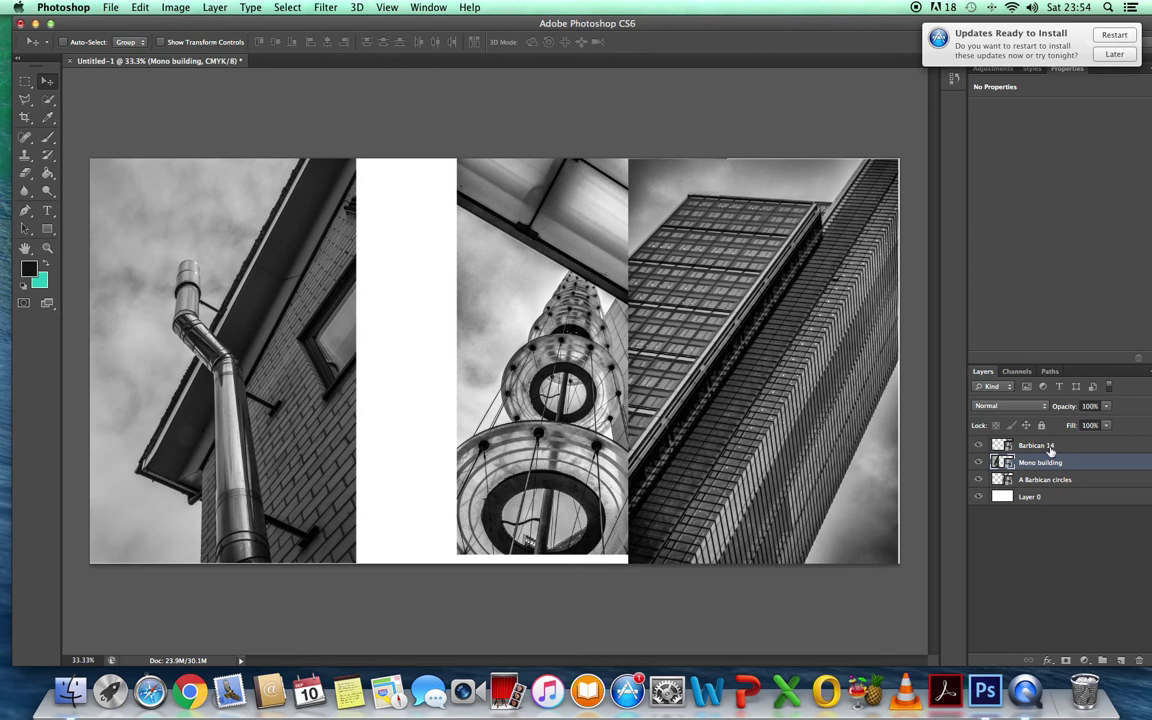
{"action": "left_click", "coordinate": [1046, 481]}
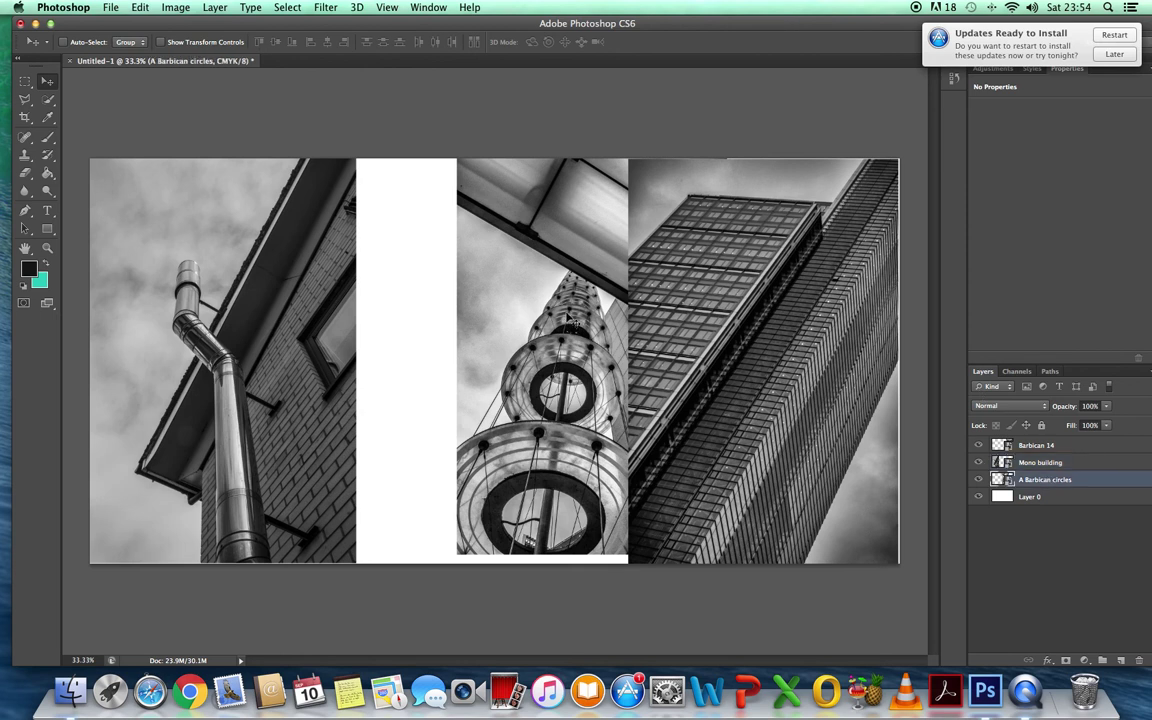
{"action": "left_click_drag", "start_coordinate": [522, 316], "coordinate": [468, 322]}
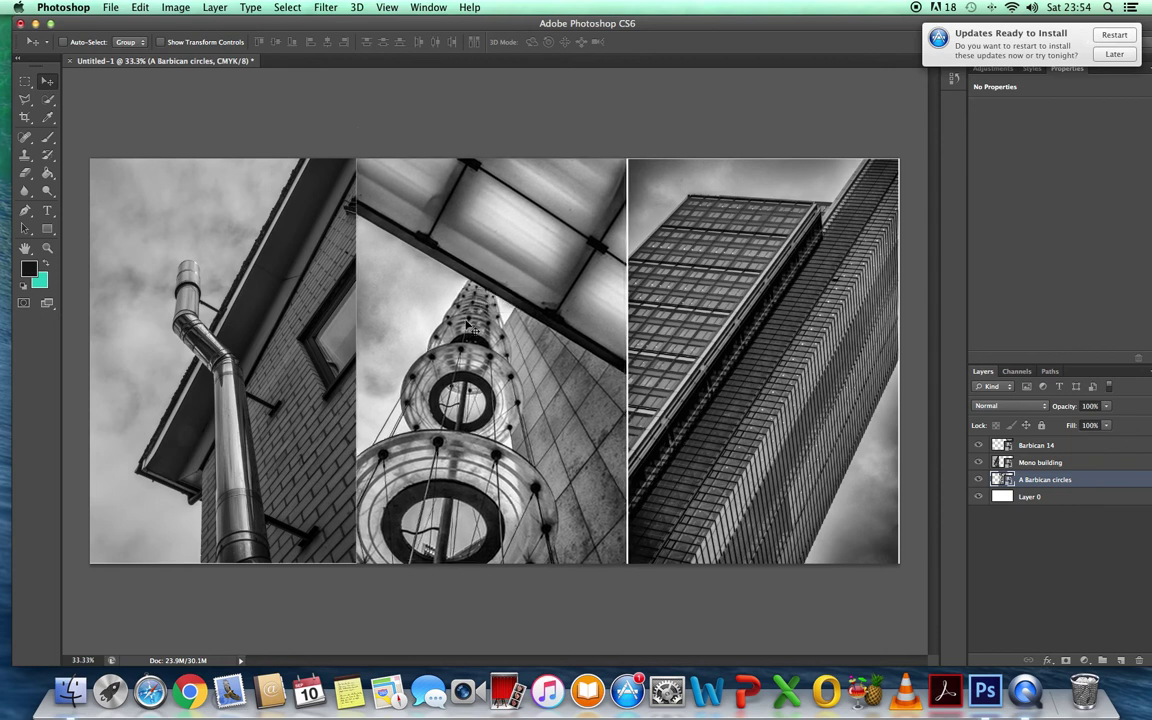
Check the View > Snap To options, leaving them unchanged
{"action": "left_click", "coordinate": [388, 10]}
{"action": "mouse_move", "coordinate": [386, 304]}
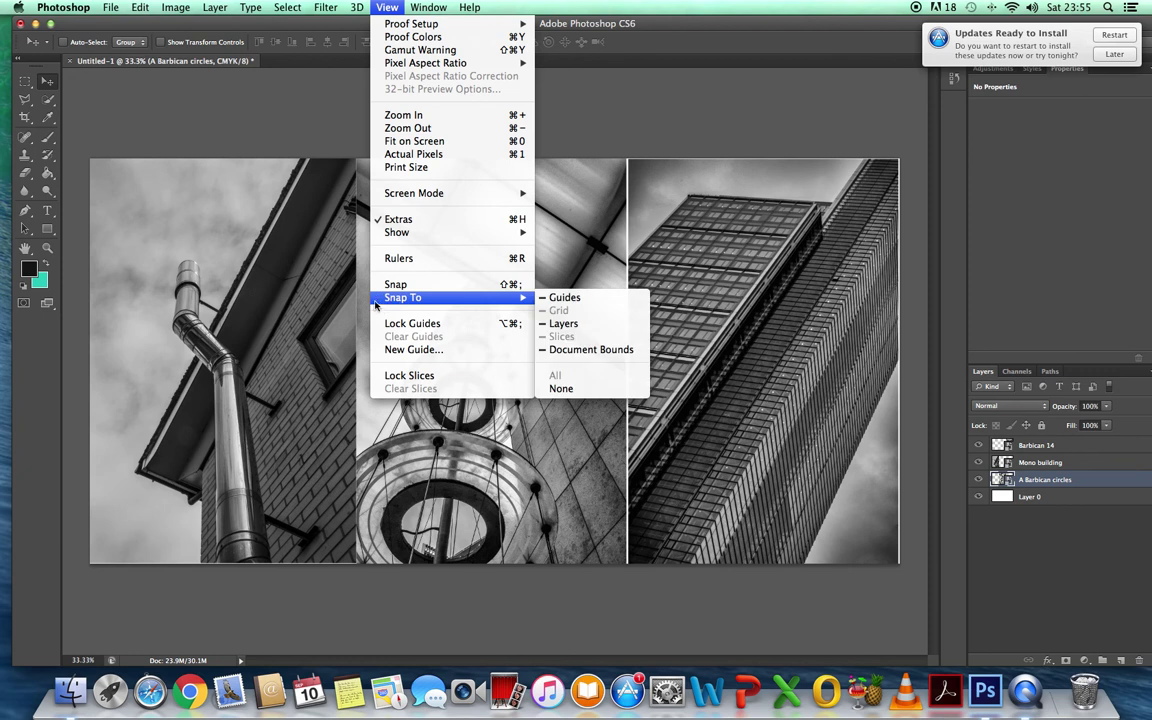
{"action": "left_click", "coordinate": [620, 105]}
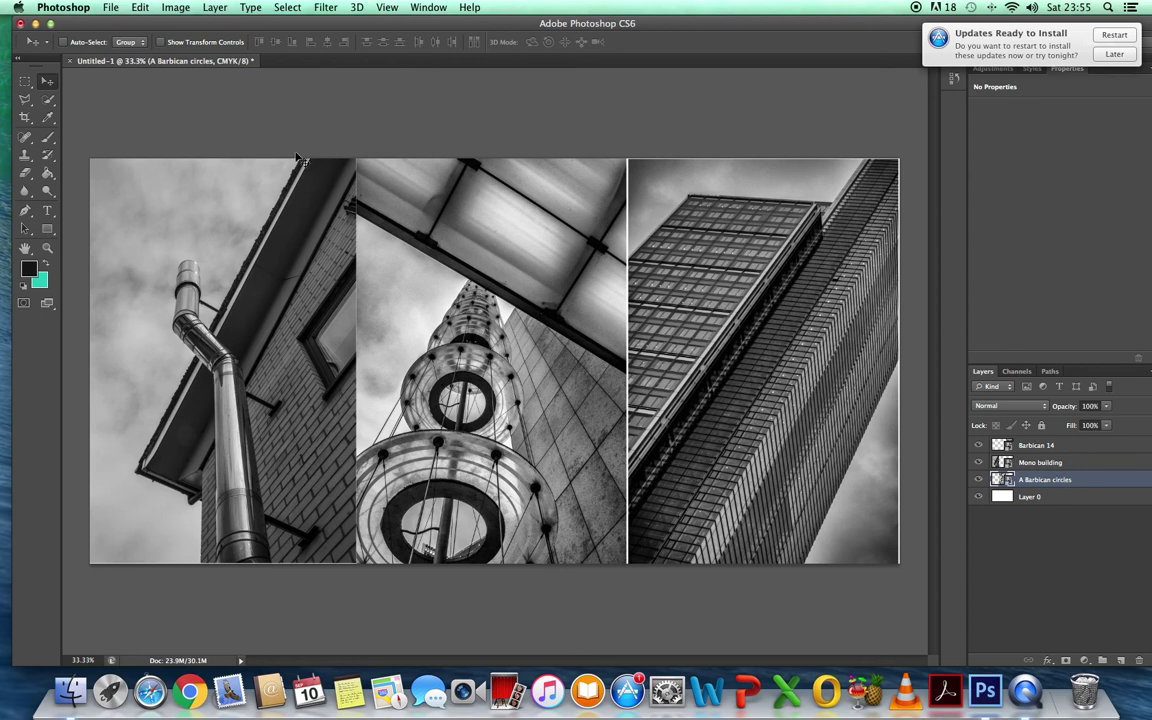
Nudge Barbican circles and Barbican 14 so the middle and right photos meet without a gap
{"action": "mouse_move", "coordinate": [405, 210]}
{"action": "left_mouse_down"}
{"action": "mouse_move", "coordinate": [389, 216]}
{"action": "mouse_move", "coordinate": [412, 204]}
{"action": "mouse_move", "coordinate": [397, 218]}
{"action": "left_mouse_up"}
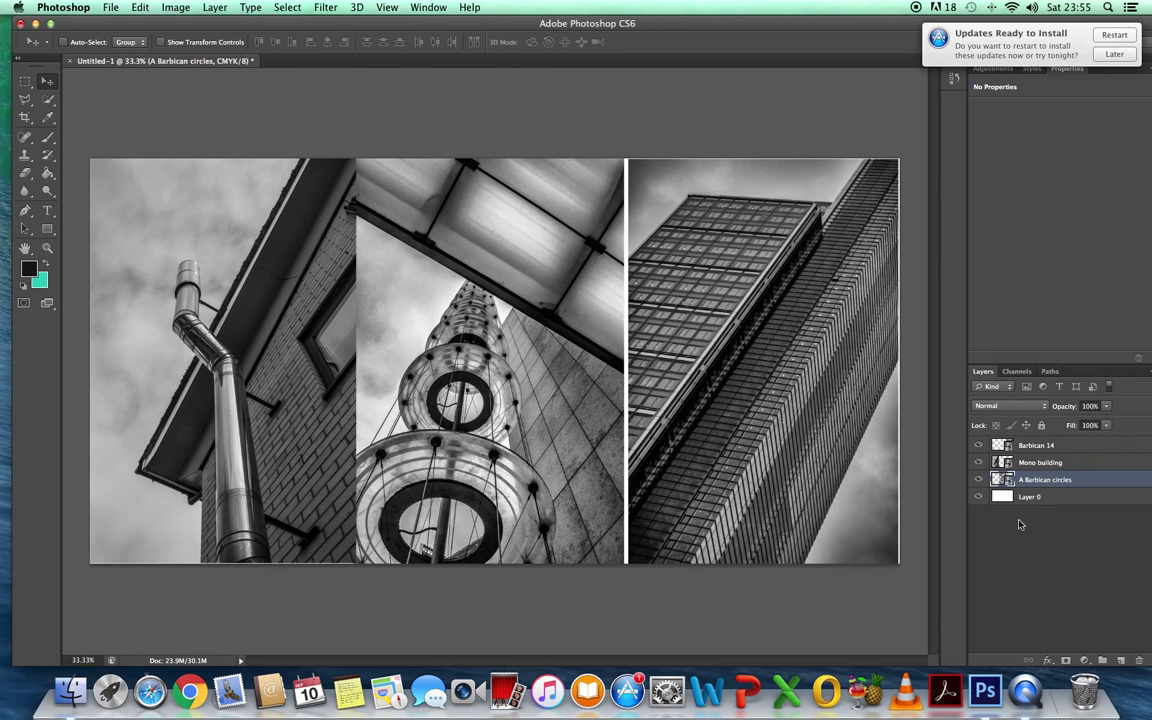
{"action": "left_click", "coordinate": [1043, 450]}
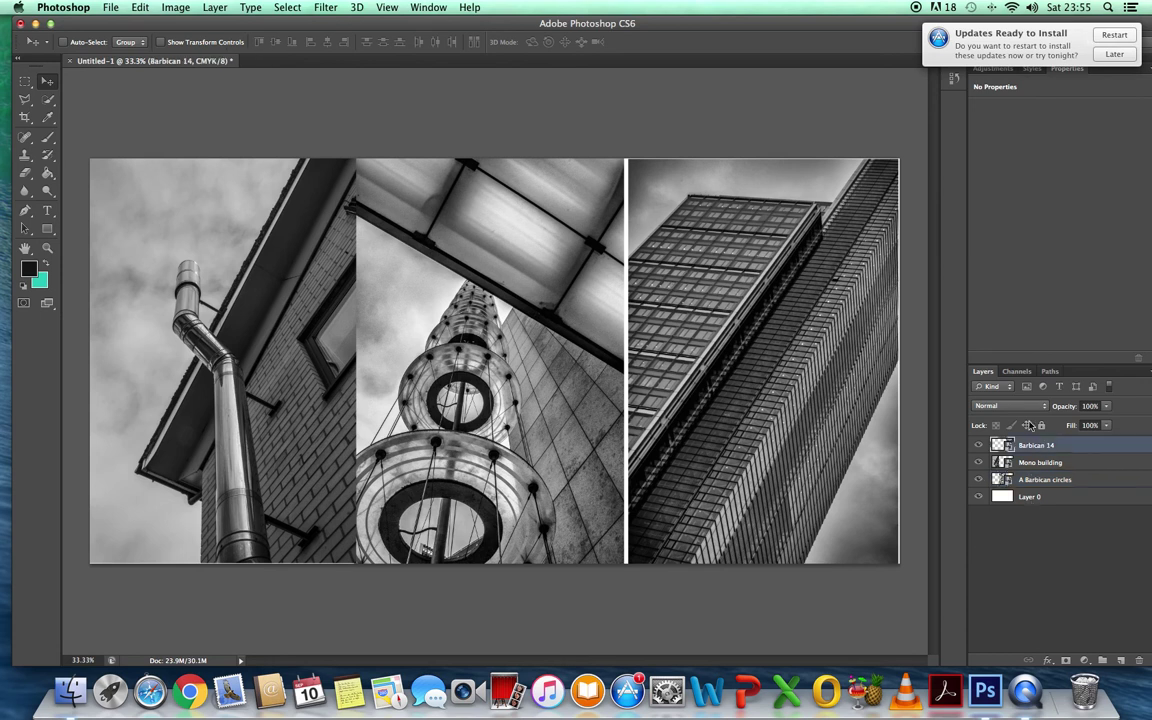
{"action": "left_click_drag", "start_coordinate": [694, 262], "coordinate": [700, 266]}
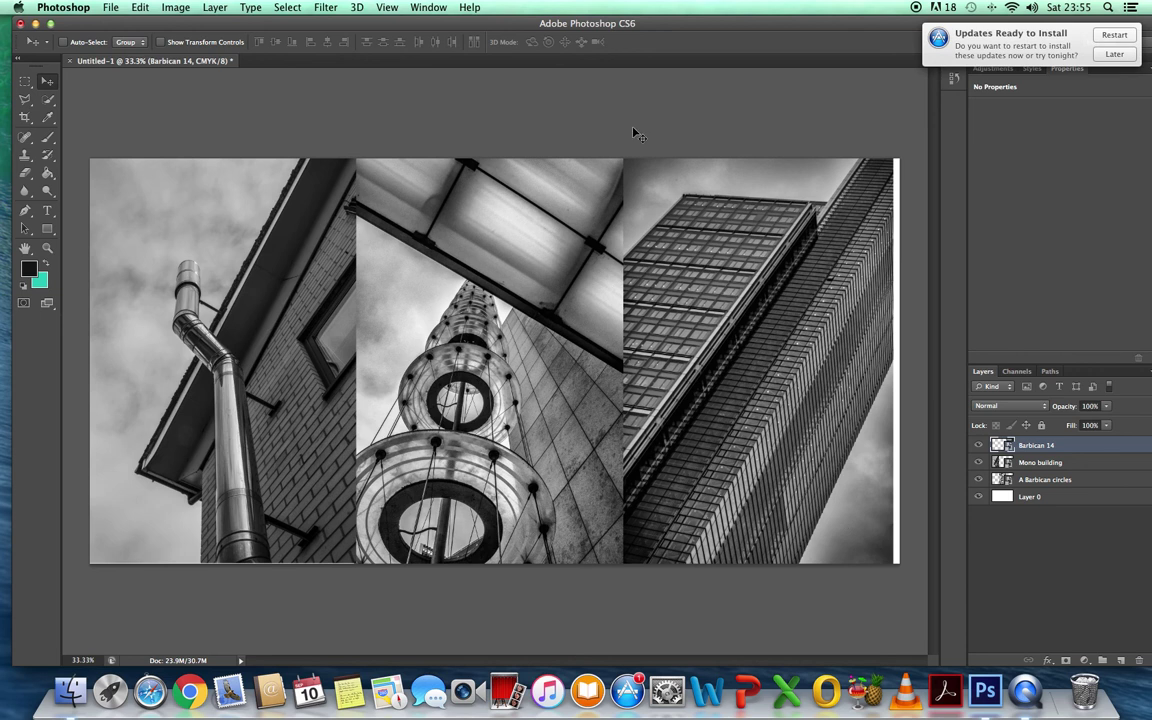
Flatten all photo layers into a single Background layer with Layer > Flatten Image
{"action": "left_click", "coordinate": [215, 8]}
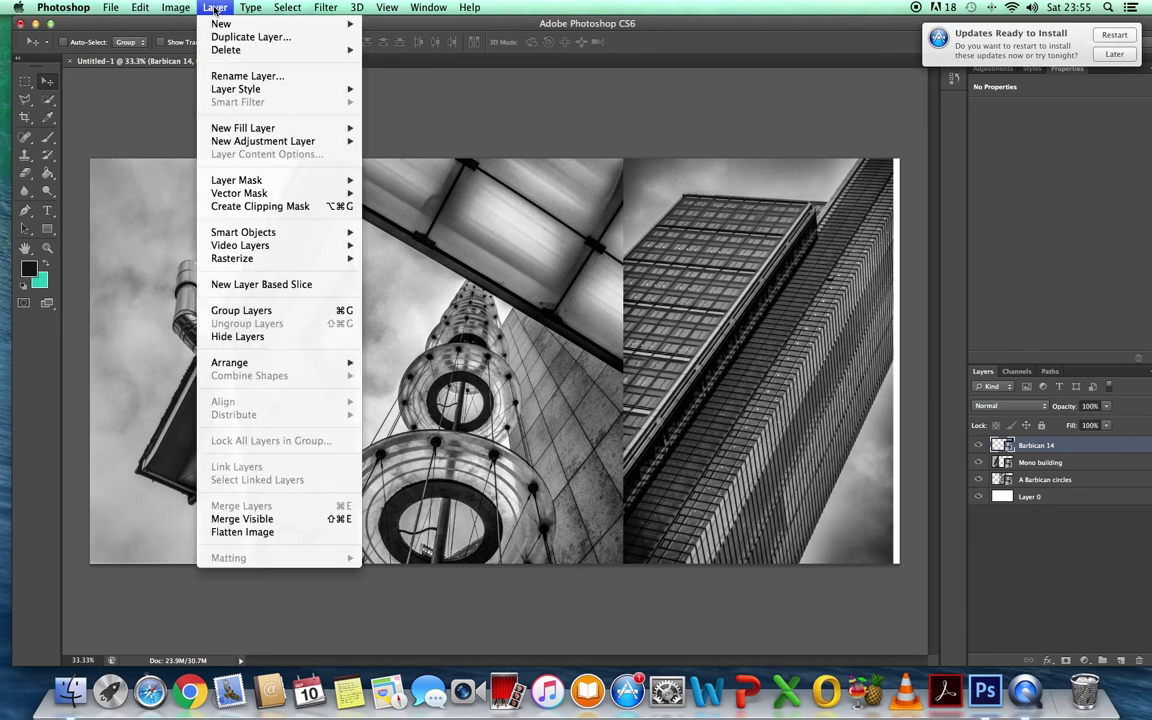
{"action": "left_click", "coordinate": [240, 533]}
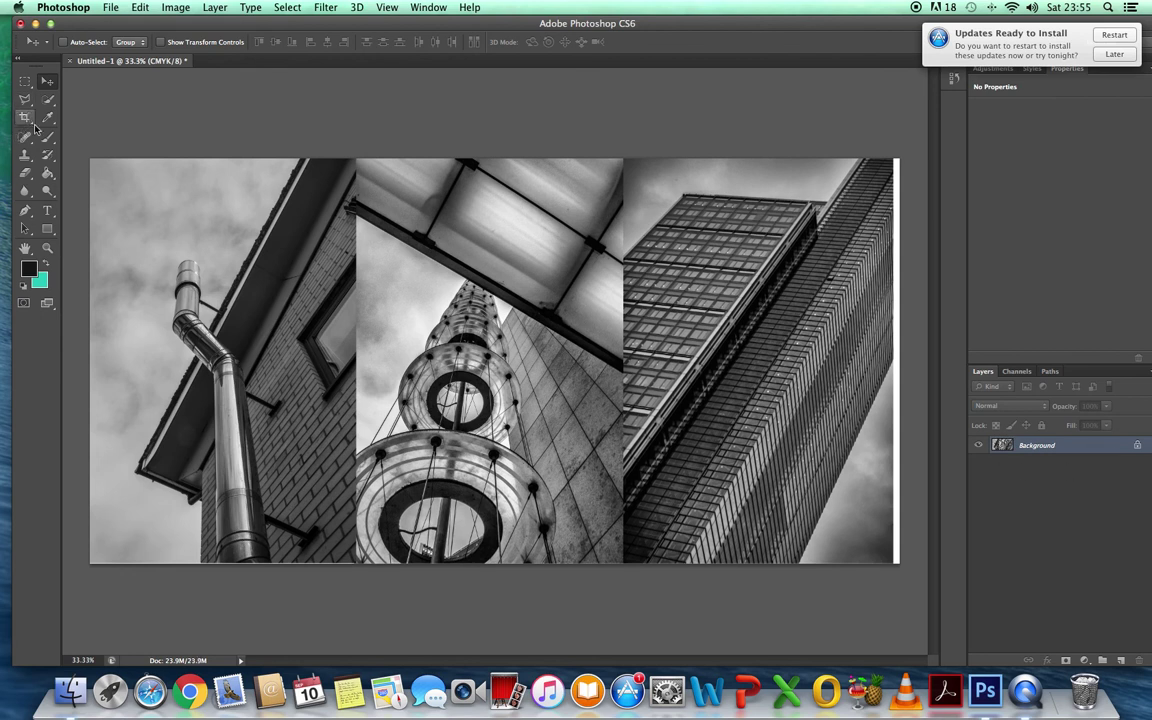
{"action": "left_click", "coordinate": [31, 124]}
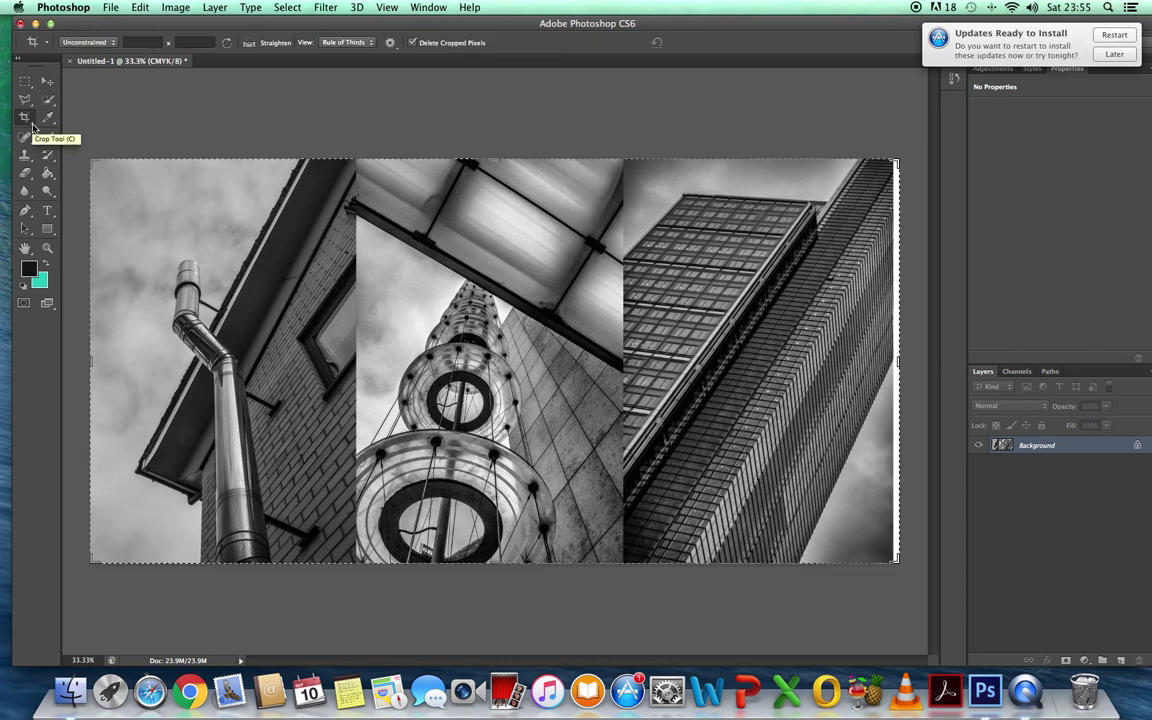
Crop the triptych at a 30 × 15 ratio, stretching the box over the whole image
{"action": "left_click_drag", "start_coordinate": [33, 127], "coordinate": [73, 130]}
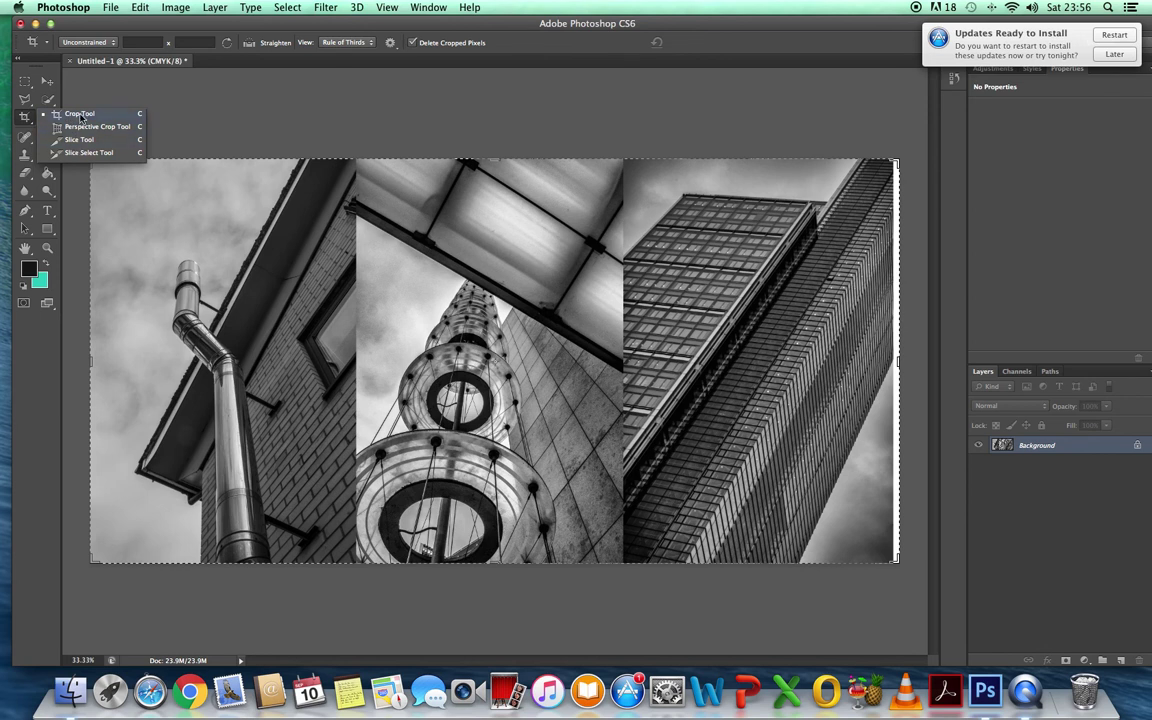
{"action": "left_click", "coordinate": [29, 121]}
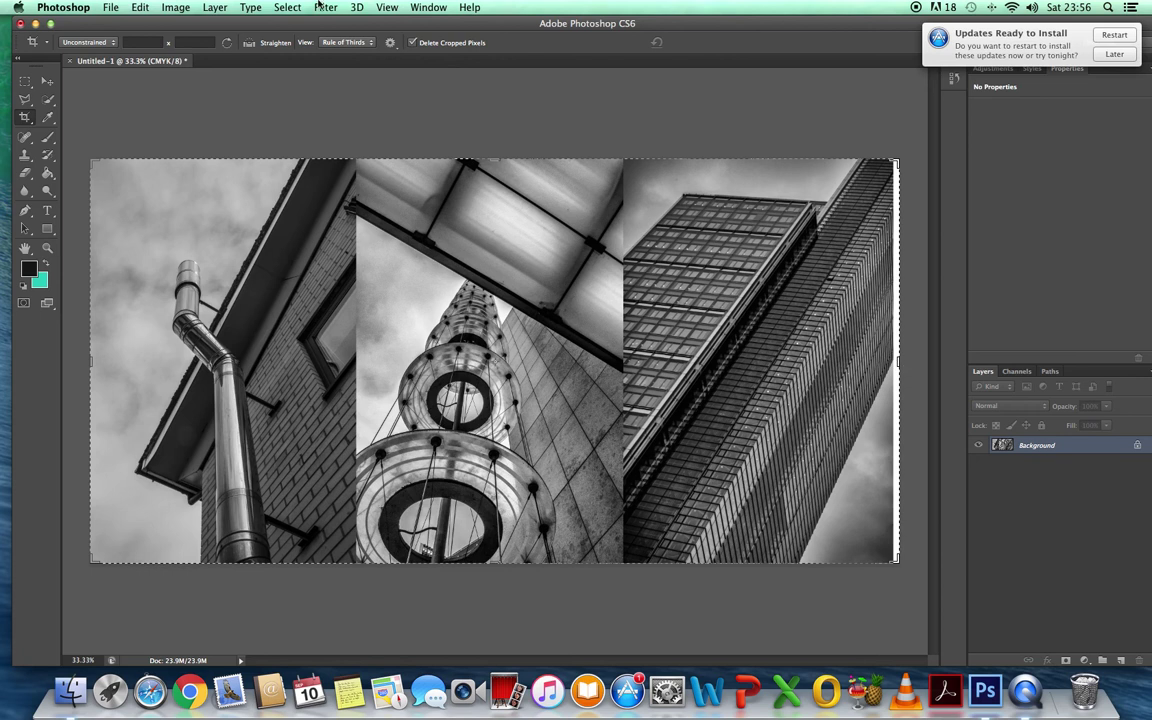
{"action": "left_click", "coordinate": [125, 42]}
{"action": "type", "text": "4"}
{"action": "left_click", "coordinate": [190, 42]}
{"action": "type", "text": "15"}
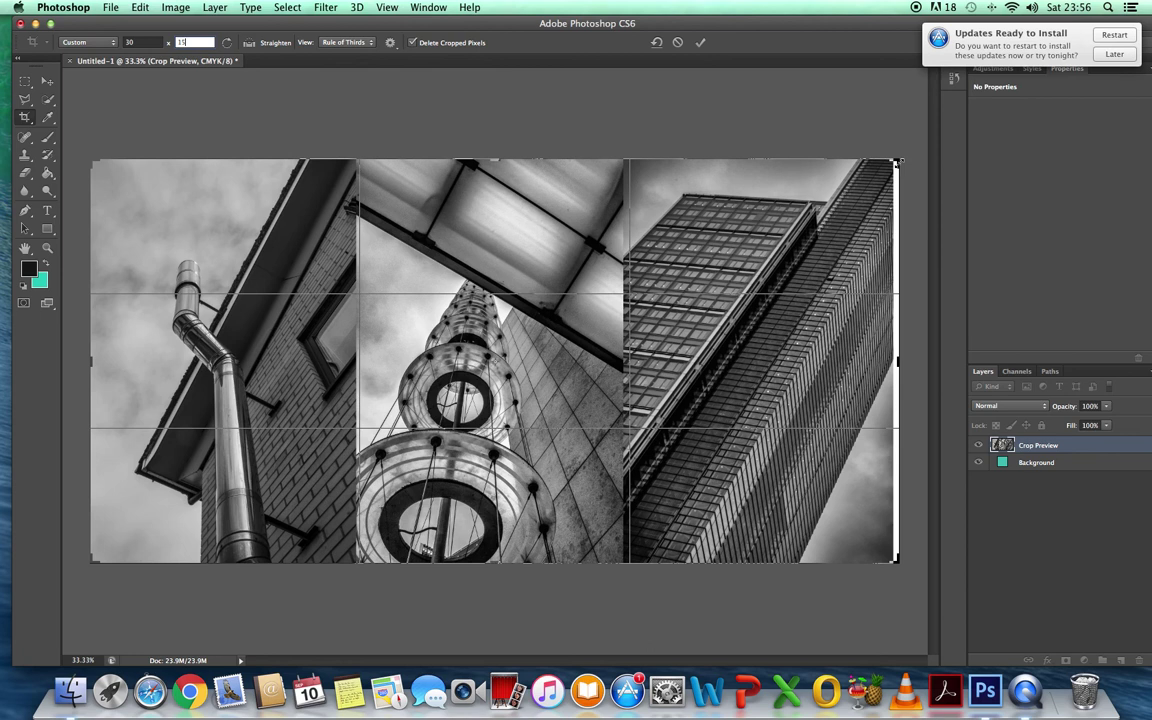
{"action": "mouse_move", "coordinate": [897, 160]}
{"action": "left_mouse_down"}
{"action": "mouse_move", "coordinate": [890, 138]}
{"action": "mouse_move", "coordinate": [896, 159]}
{"action": "left_mouse_up"}
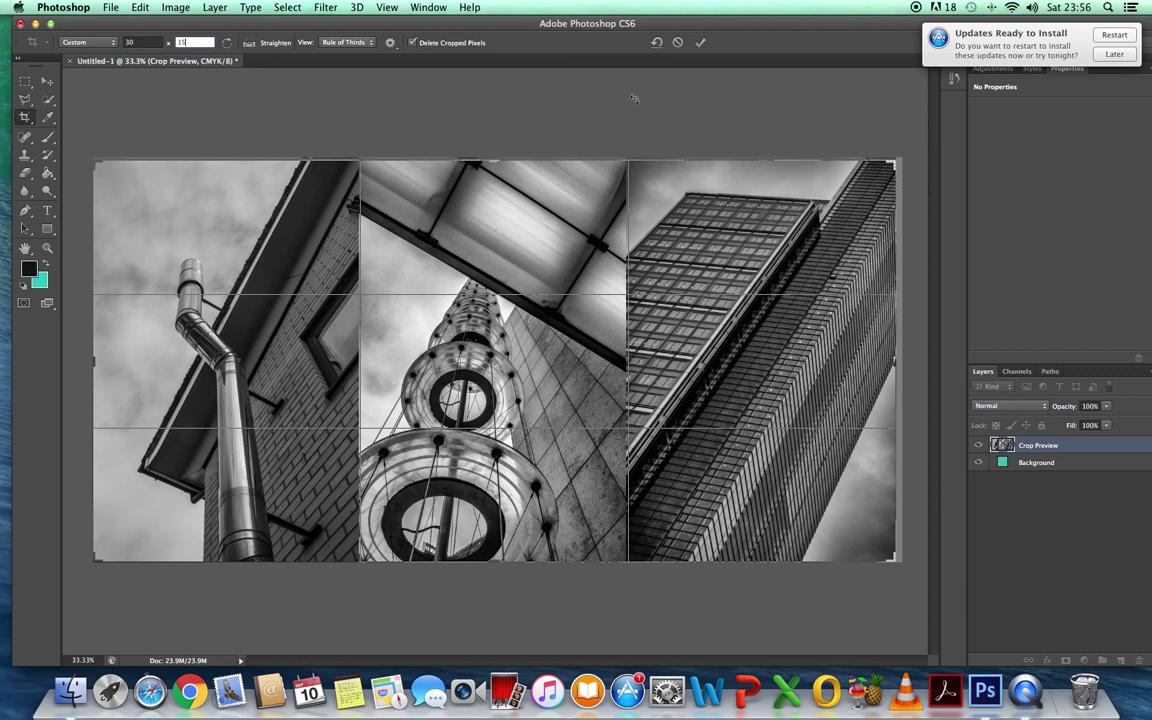
{"action": "left_click", "coordinate": [700, 42]}
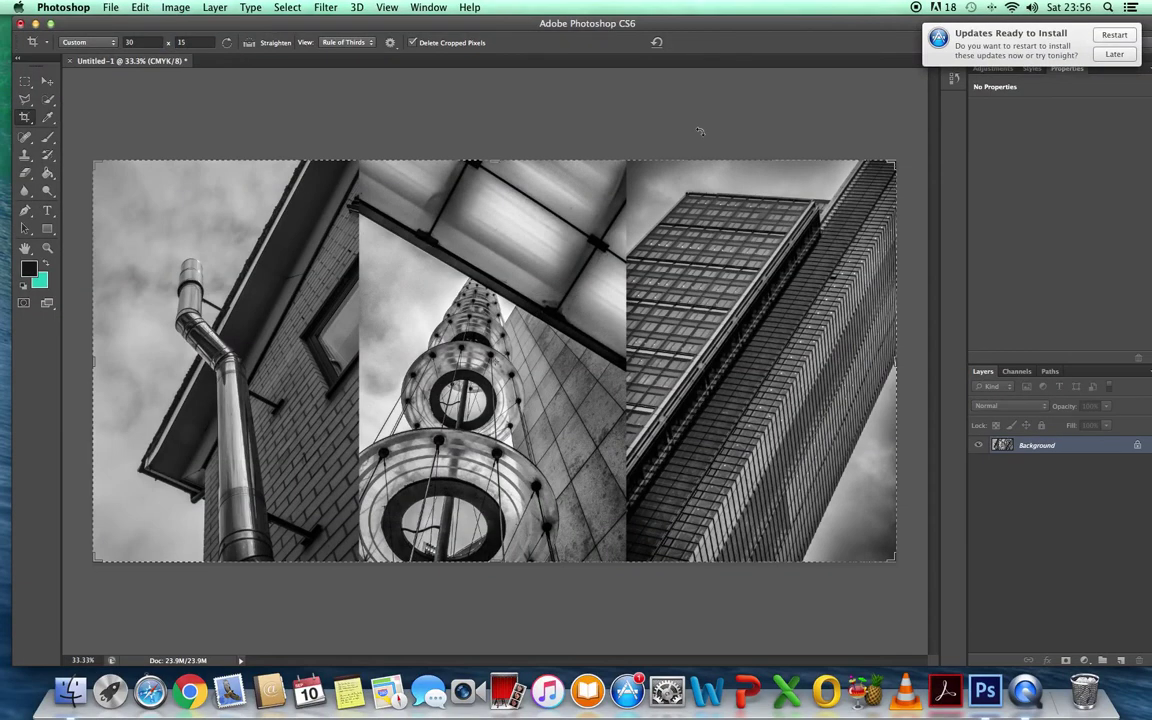
Clear the crop width ratio value to start a new crop
{"action": "left_click", "coordinate": [143, 42]}
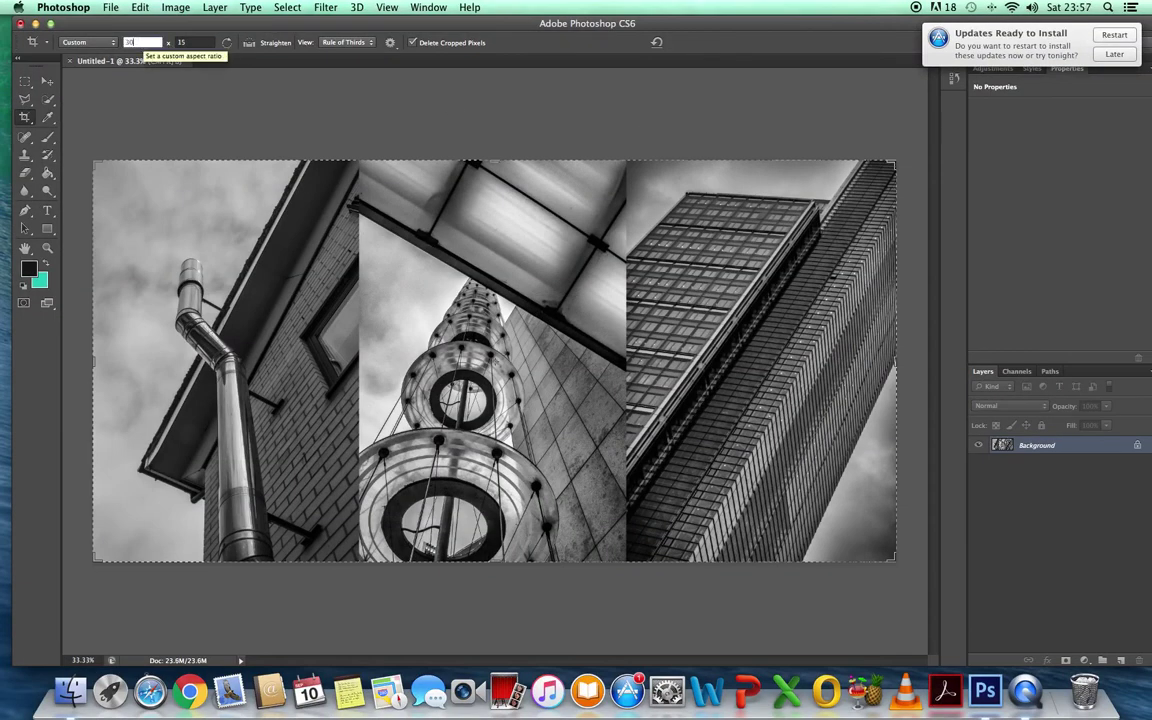
{"action": "key", "text": "BackSpace"}
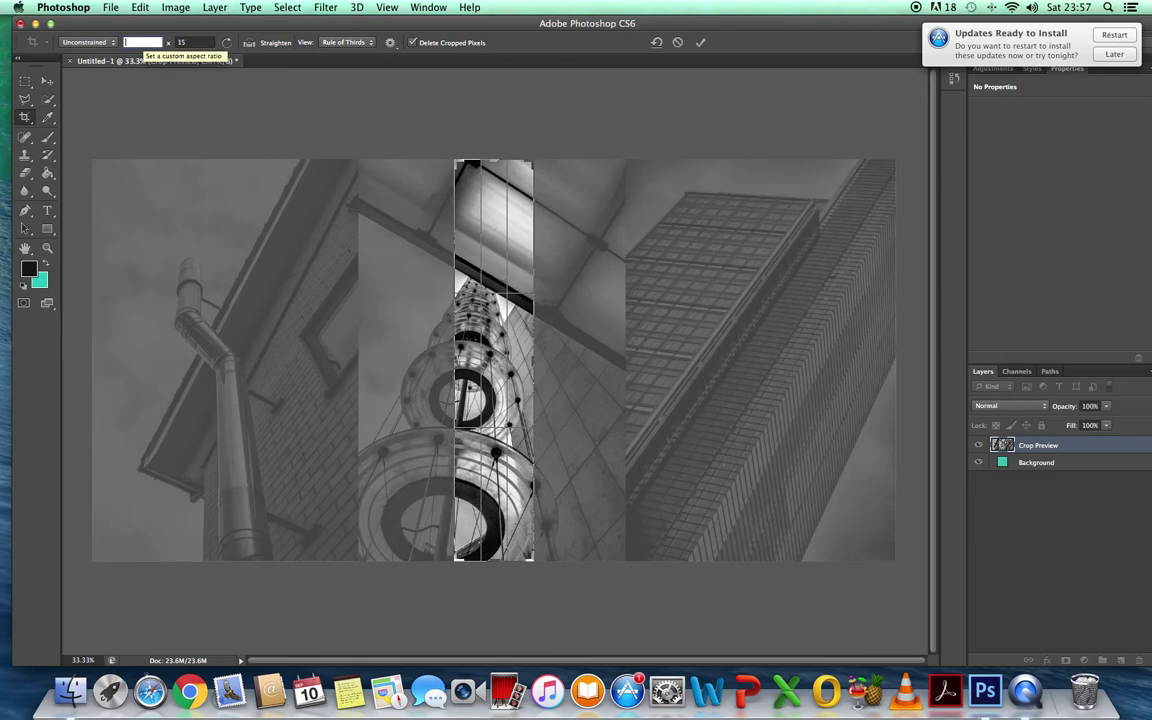
{"action": "left_click", "coordinate": [193, 42]}
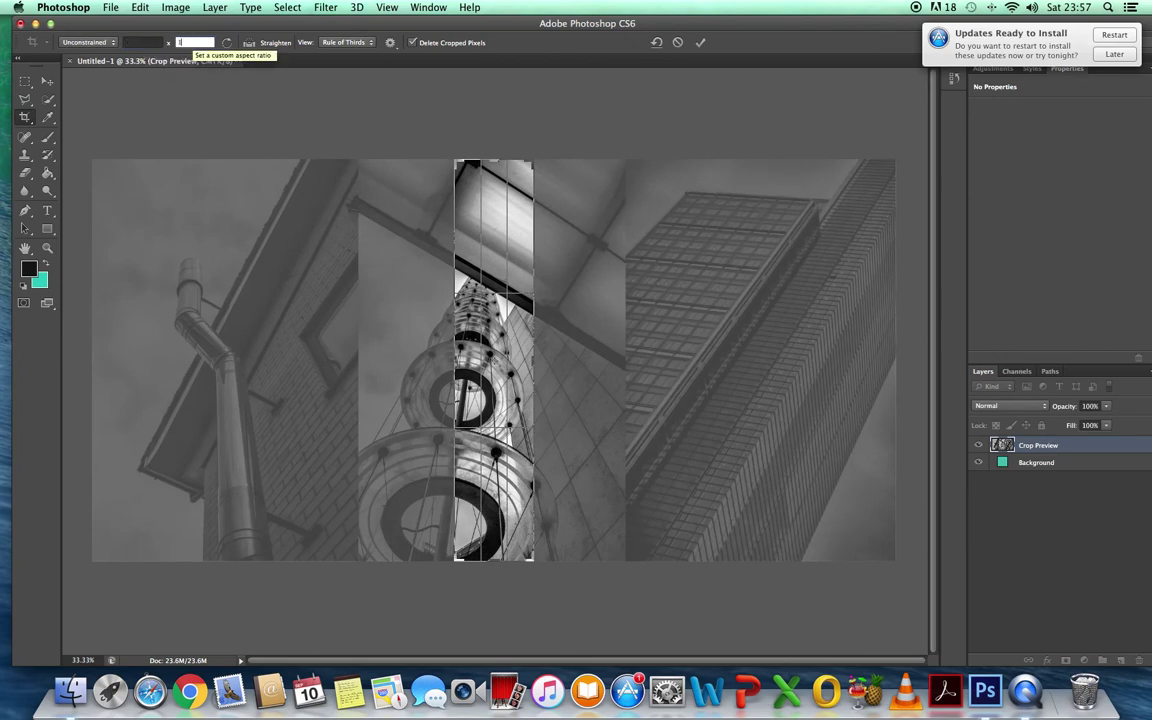
Clear the crop height ratio to Unconstrained and cancel the pending narrow crop
{"action": "key", "text": "BackSpace"}
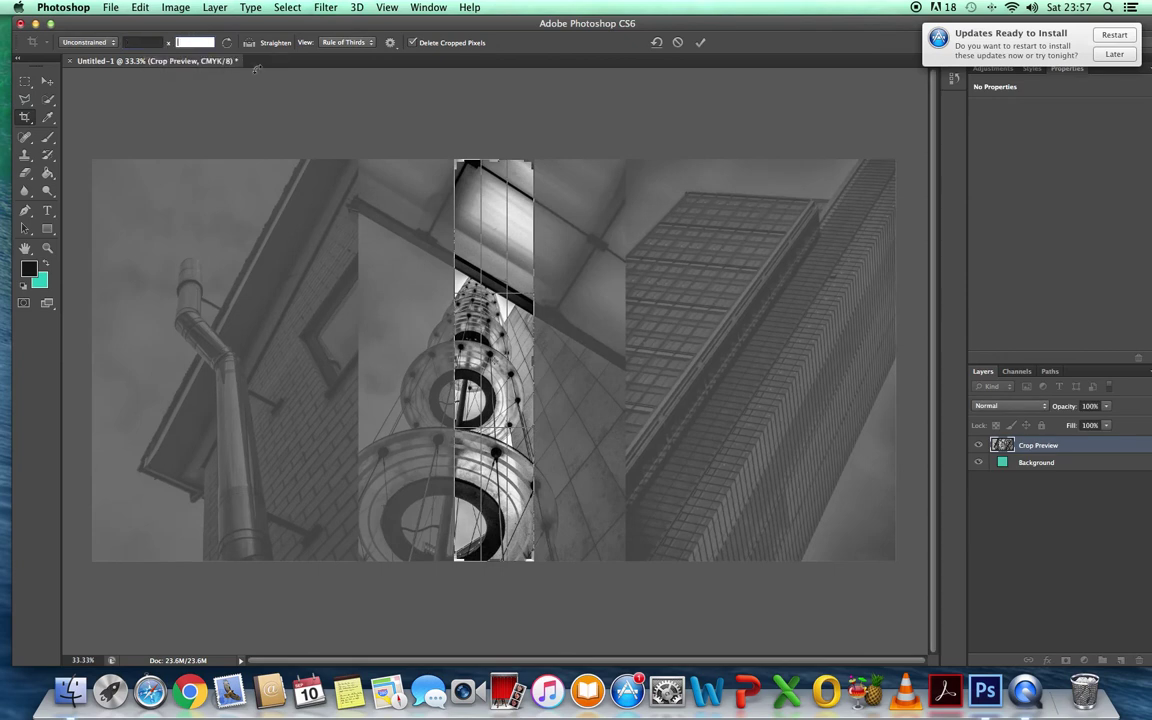
{"action": "left_click", "coordinate": [679, 43]}
{"action": "key", "text": "Return"}
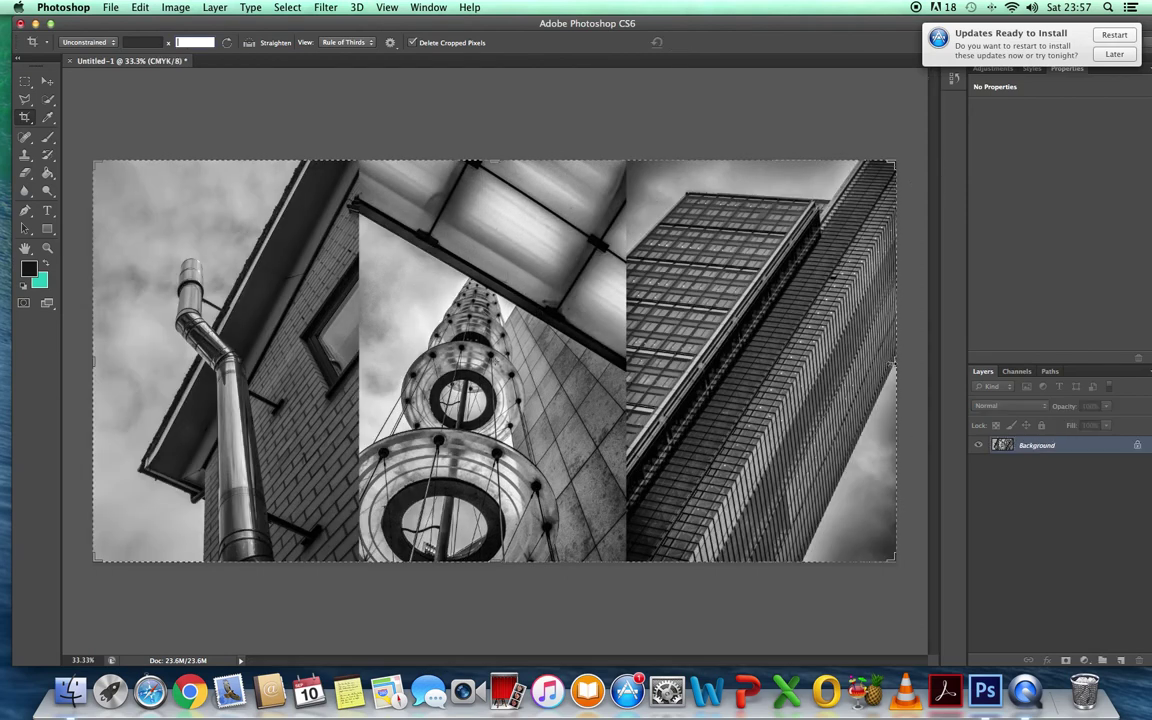
Pull the right crop edge slightly inward and commit, repeating to trim the right strip
{"action": "left_click_drag", "start_coordinate": [894, 360], "coordinate": [896, 362]}
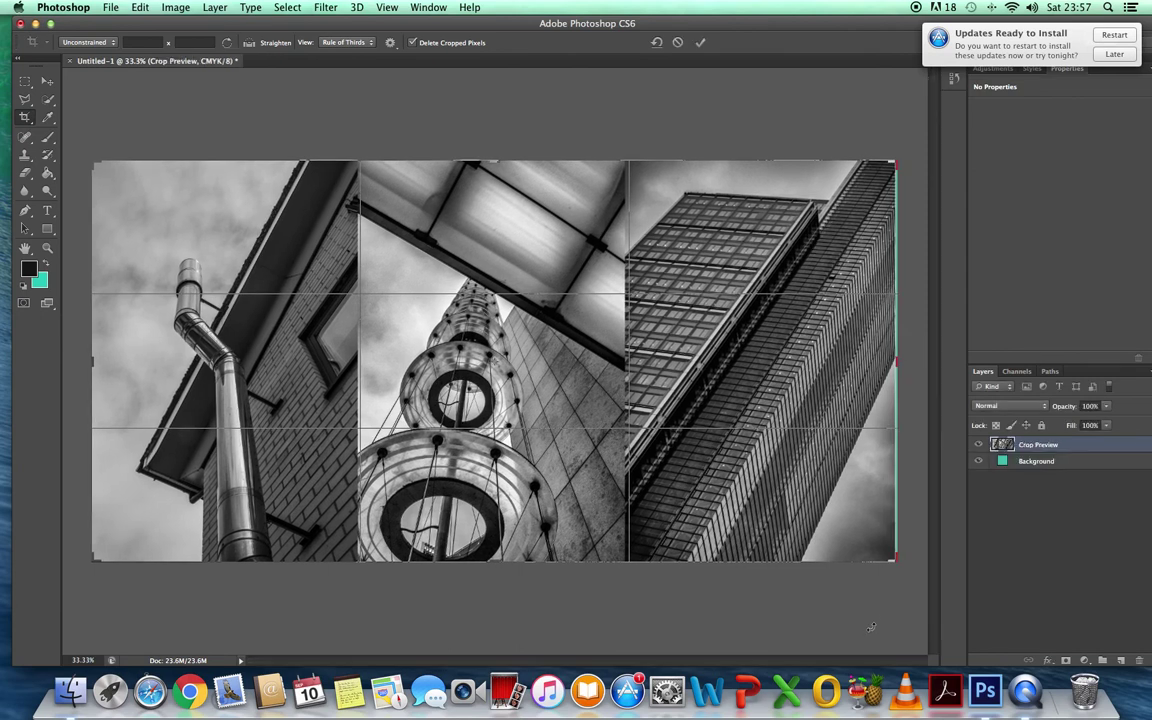
{"action": "left_click", "coordinate": [703, 44]}
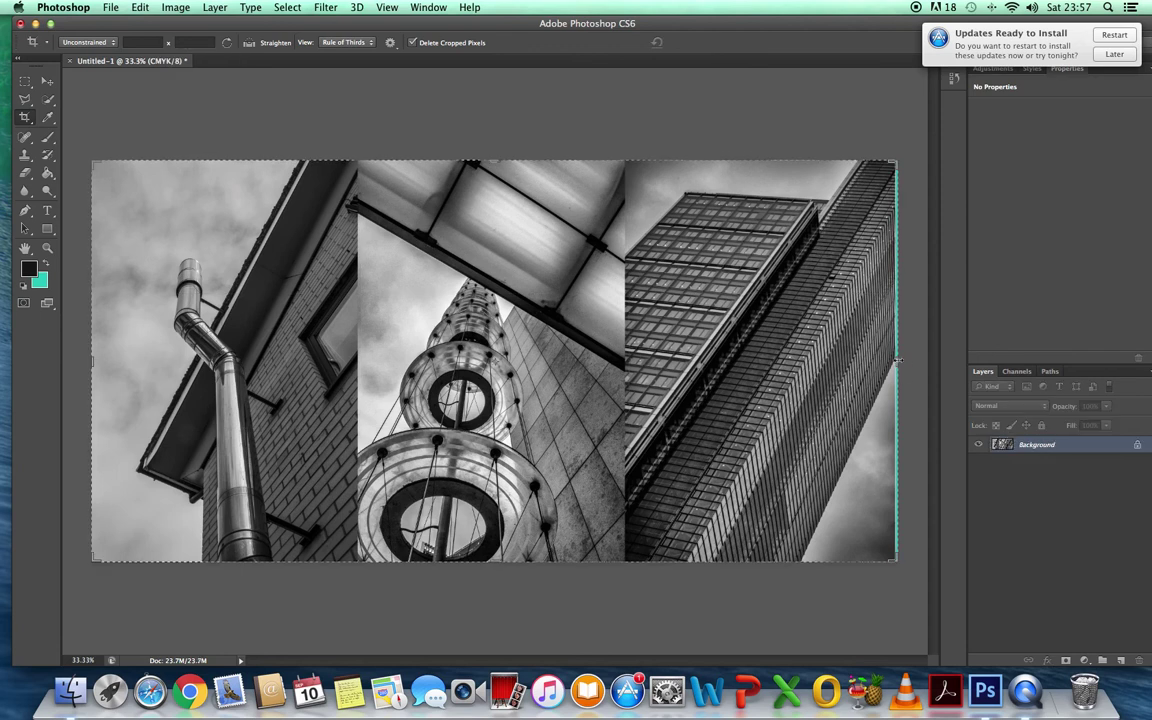
{"action": "left_click_drag", "start_coordinate": [897, 362], "coordinate": [897, 361]}
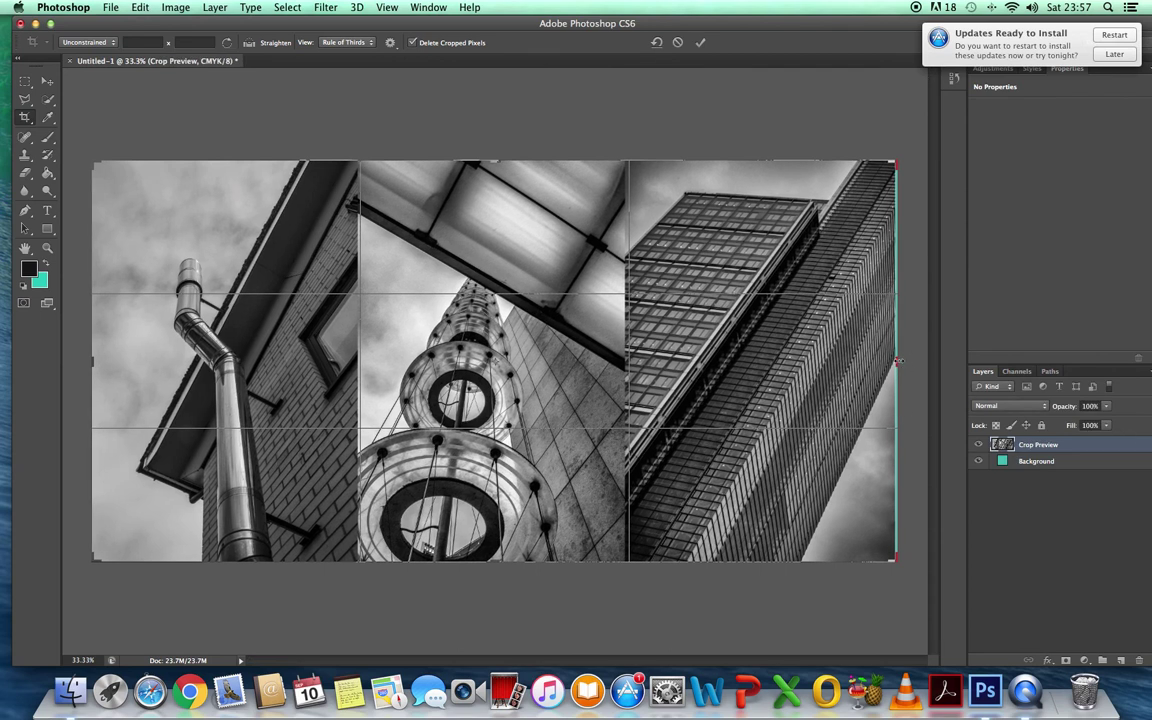
{"action": "left_click_drag", "start_coordinate": [897, 362], "coordinate": [894, 362]}
{"action": "key", "text": "Return"}
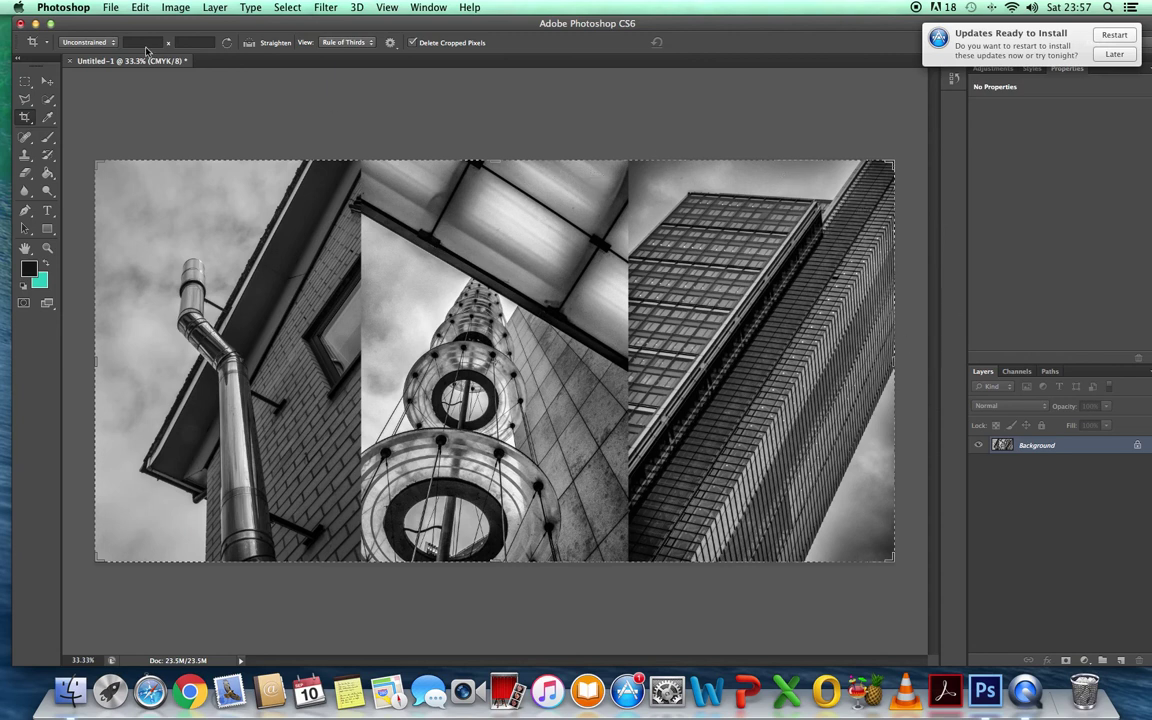
{"action": "left_click", "coordinate": [47, 83]}
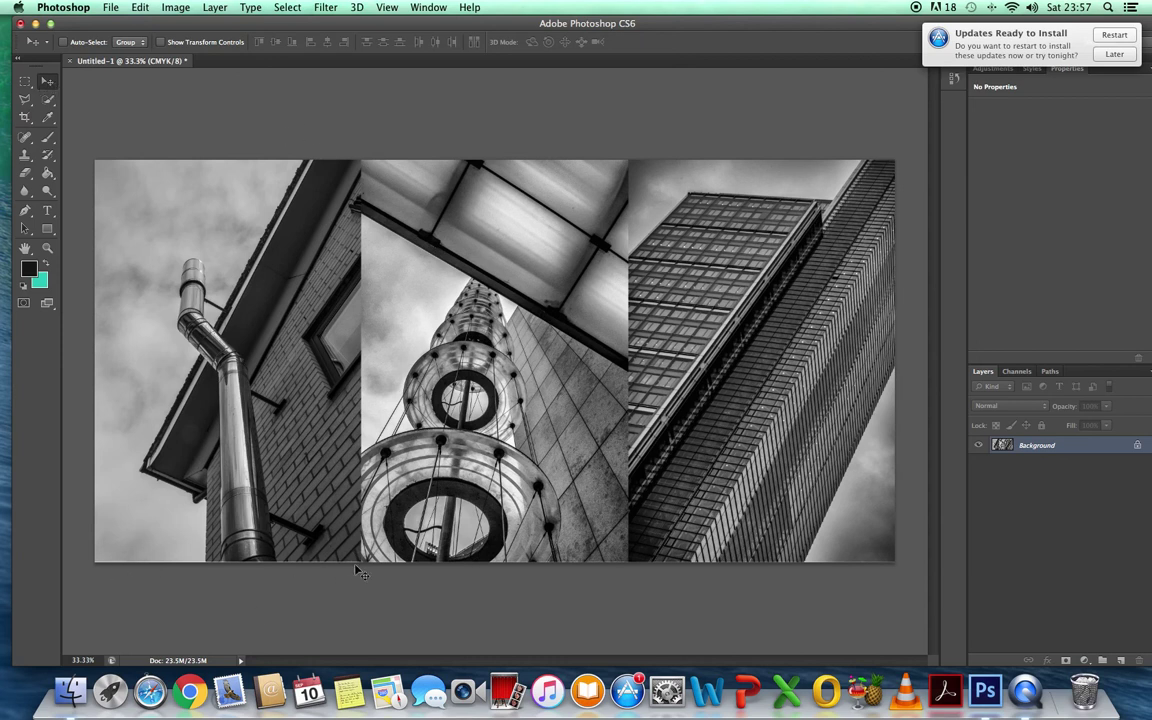
Raise the bottom crop edge slightly and commit, trimming the triptych's bottom border
{"action": "left_click", "coordinate": [24, 119]}
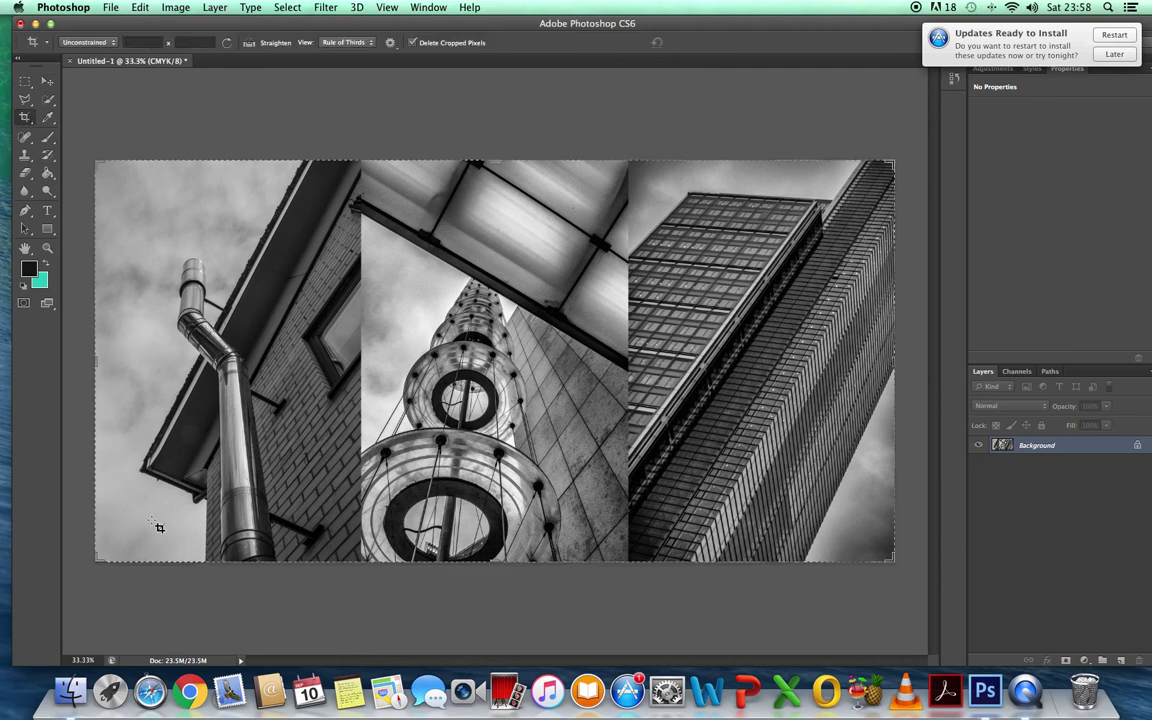
{"action": "left_click_drag", "start_coordinate": [495, 561], "coordinate": [494, 559]}
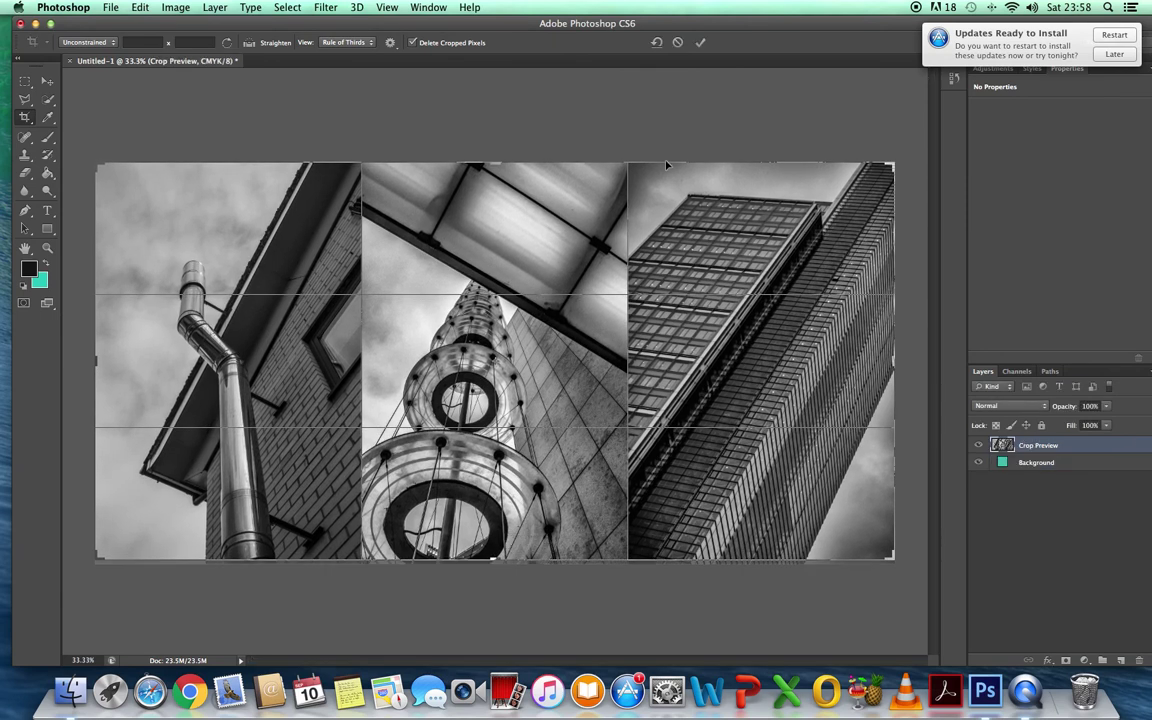
{"action": "left_click", "coordinate": [701, 44]}
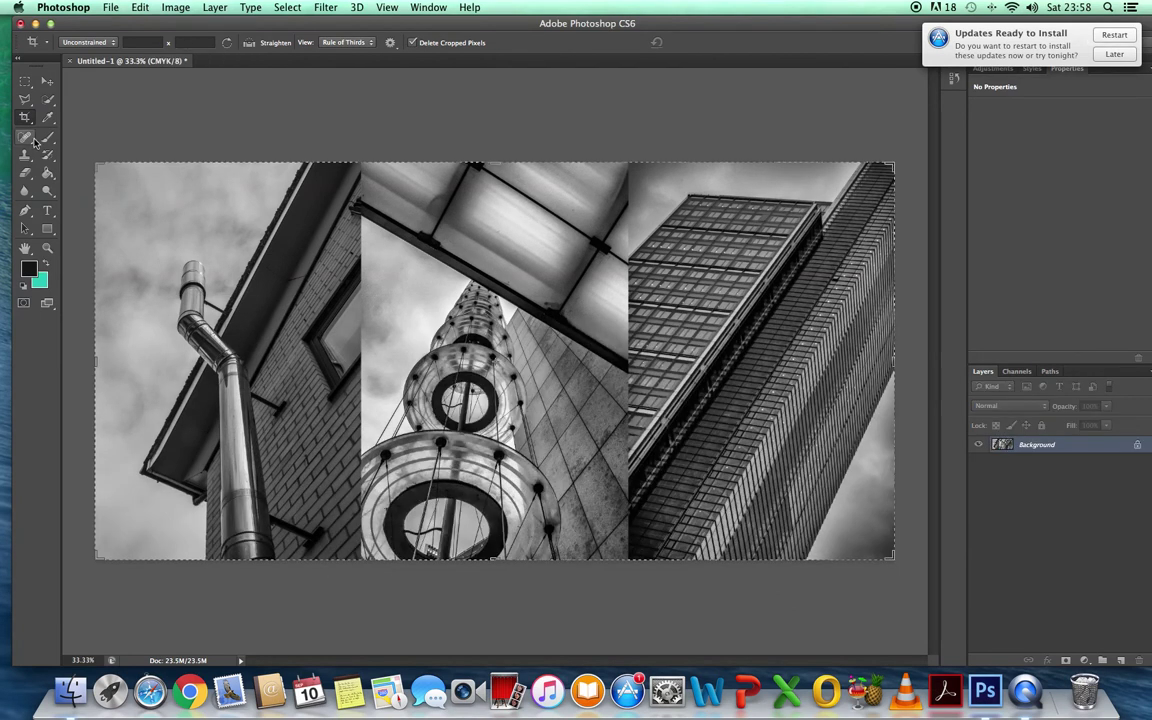
{"action": "left_click", "coordinate": [49, 83]}
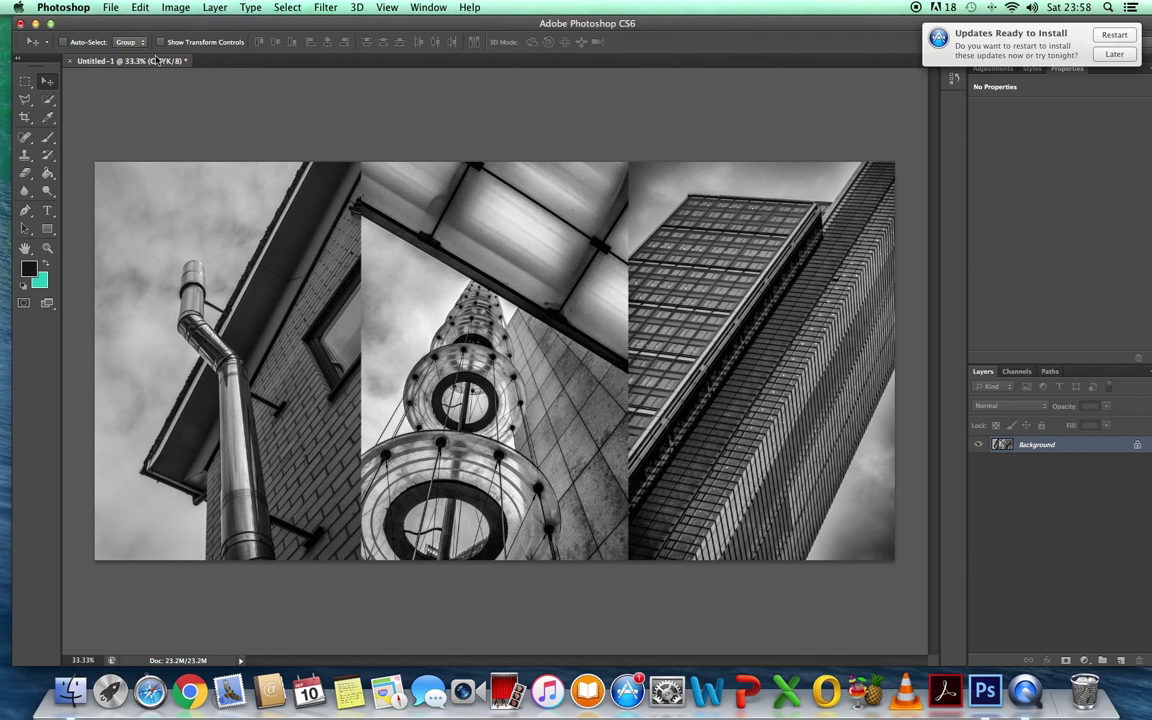
Save the triptych as 'Black & white format.jpg' at JPEG quality 12, then close it
{"action": "left_click", "coordinate": [111, 8]}
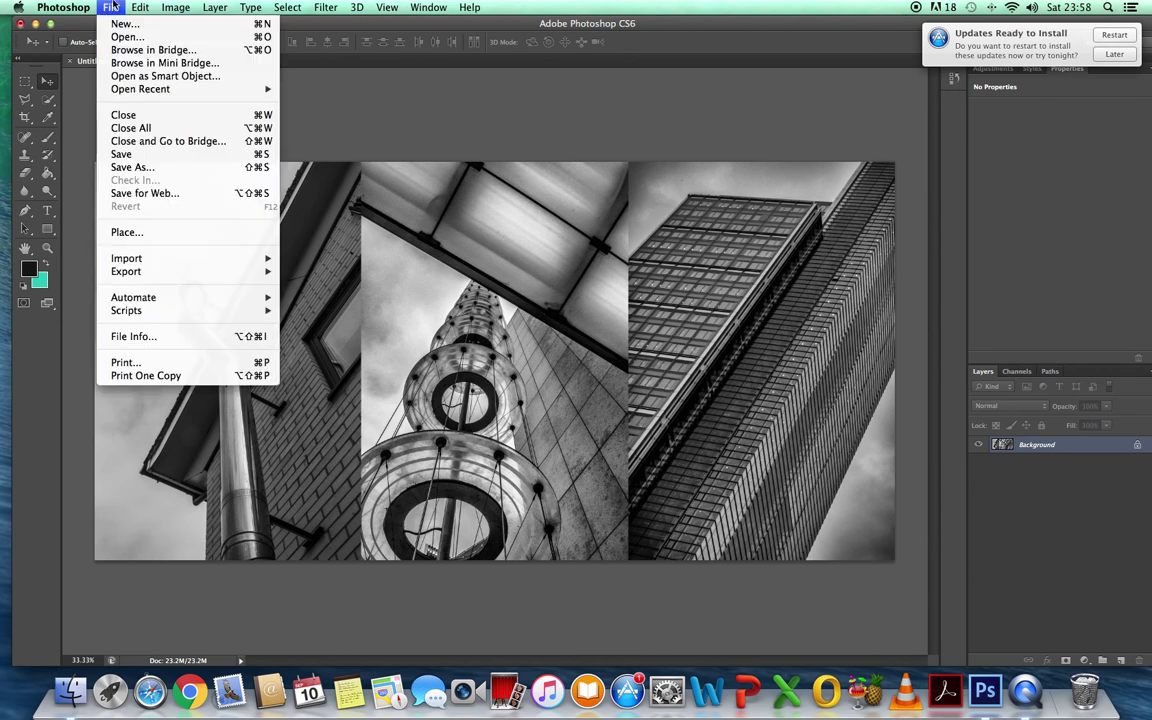
{"action": "mouse_move", "coordinate": [143, 6]}
{"action": "left_click", "coordinate": [145, 166]}
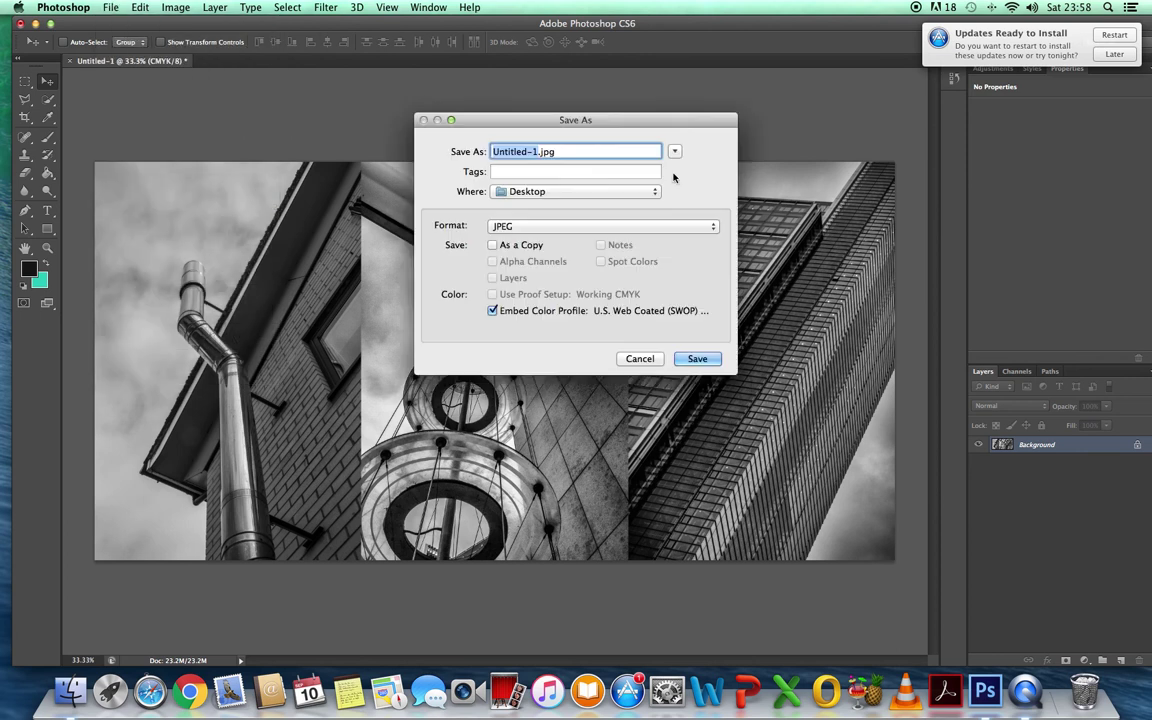
{"action": "left_click", "coordinate": [534, 151]}
{"action": "key", "text": "BackSpace"}
{"action": "key", "text": "BackSpace"}
{"action": "key", "text": "BackSpace"}
{"action": "key", "text": "BackSpace"}
{"action": "key", "text": "BackSpace"}
{"action": "key", "text": "BackSpace"}
{"action": "key", "text": "BackSpace"}
{"action": "key", "text": "BackSpace"}
{"action": "key", "text": "BackSpace"}
{"action": "key", "text": "BackSpace"}
{"action": "type", "text": "Black & white tr"}
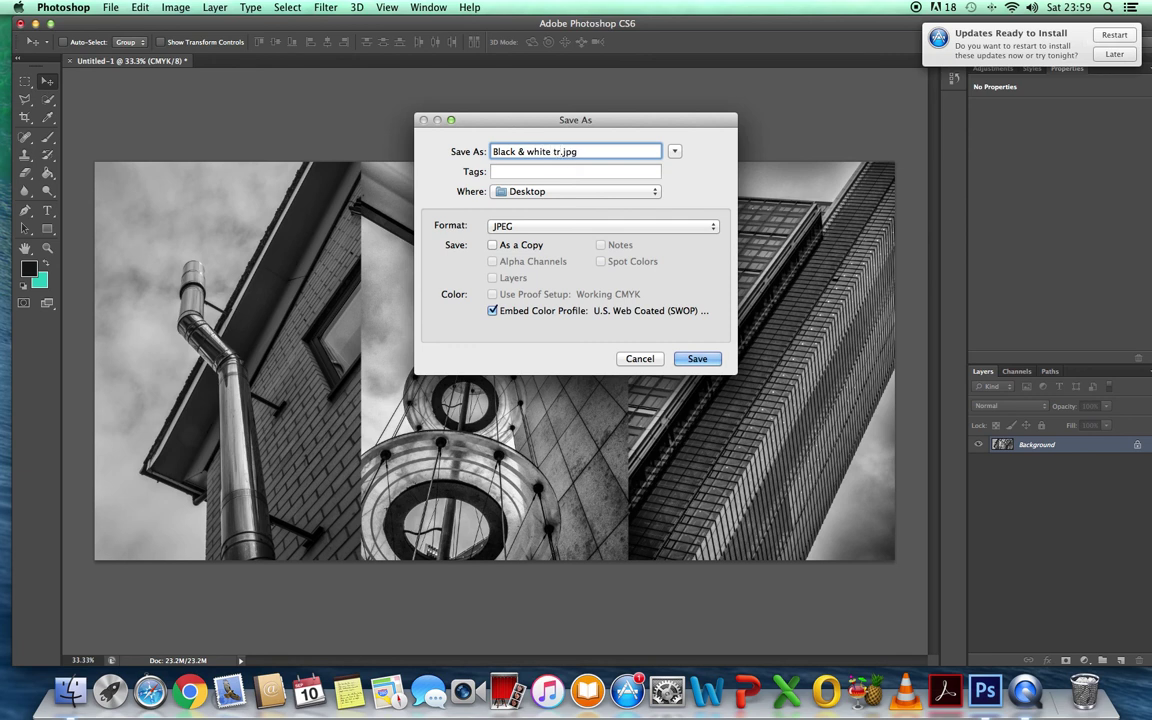
{"action": "key", "text": "BackSpace"}
{"action": "key", "text": "BackSpace"}
{"action": "type", "text": "format"}
{"action": "left_click", "coordinate": [706, 361]}
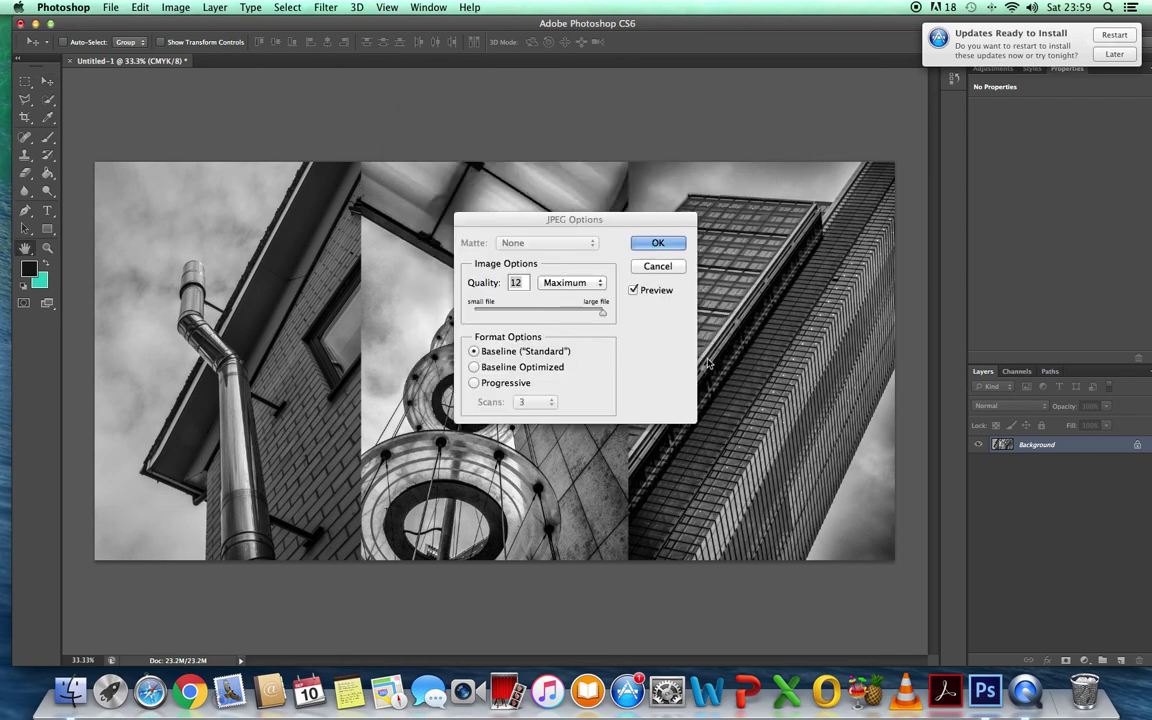
{"action": "left_click", "coordinate": [658, 244]}
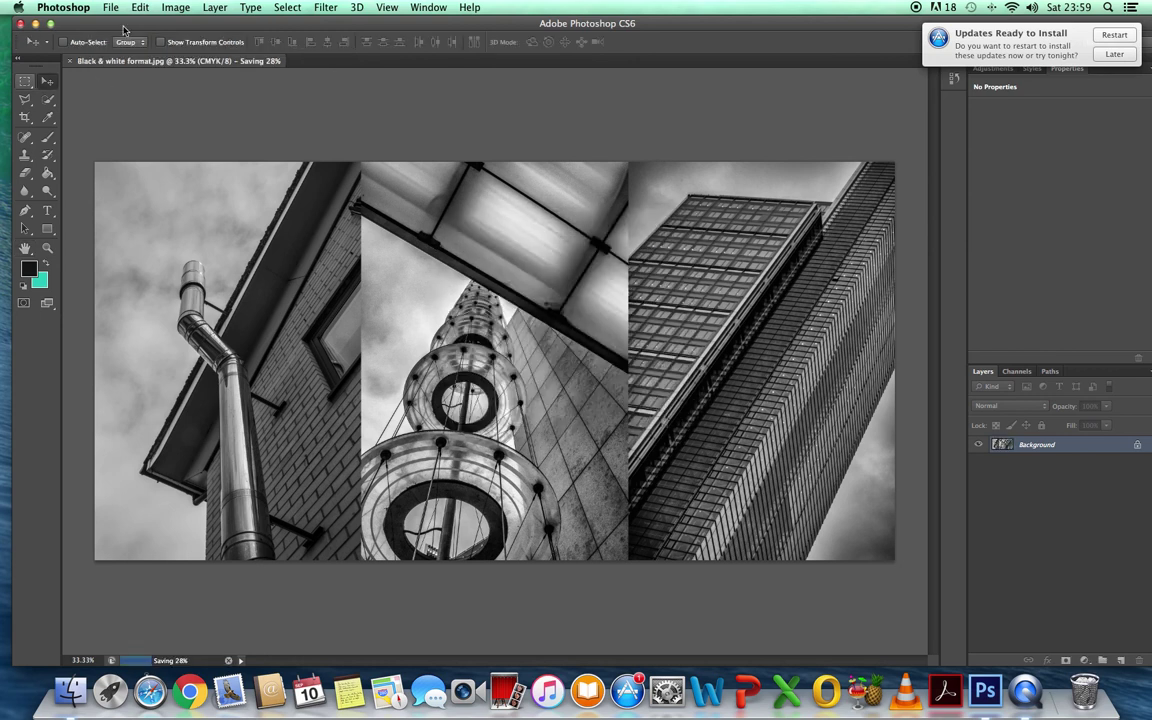
{"action": "left_click", "coordinate": [110, 7]}
{"action": "left_click", "coordinate": [150, 117]}
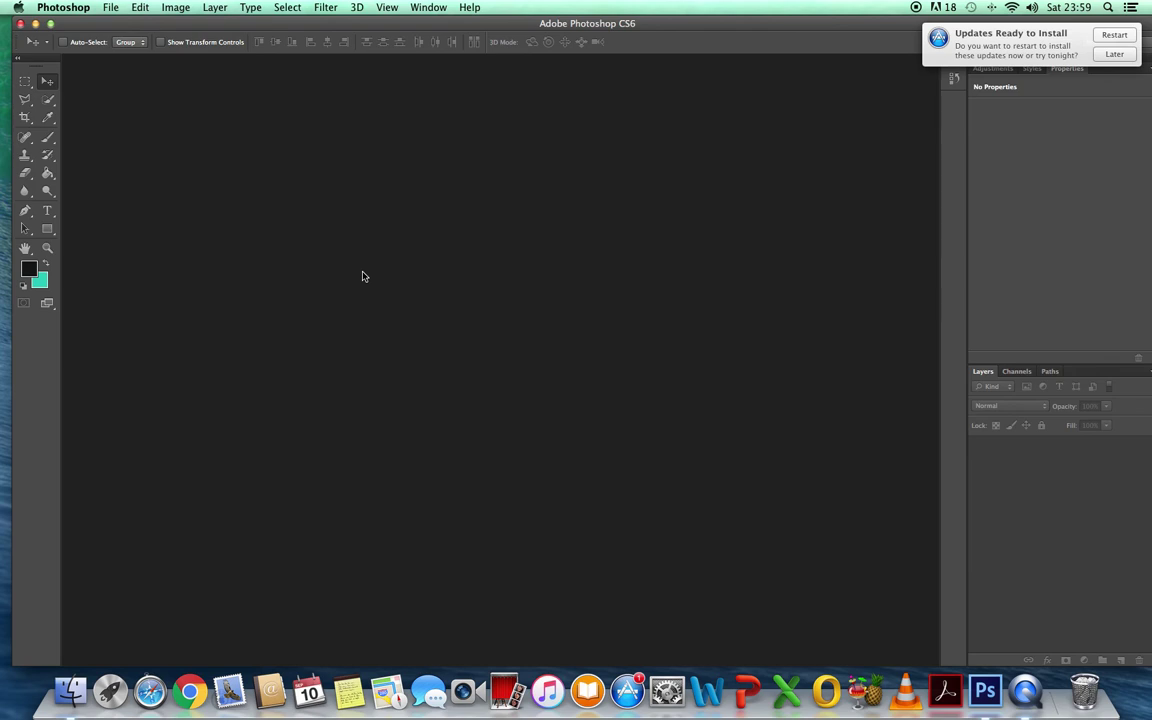
Open Barbican 2.jpg and resize it to 15 cm wide at 300 ppi
{"action": "left_click", "coordinate": [109, 8]}
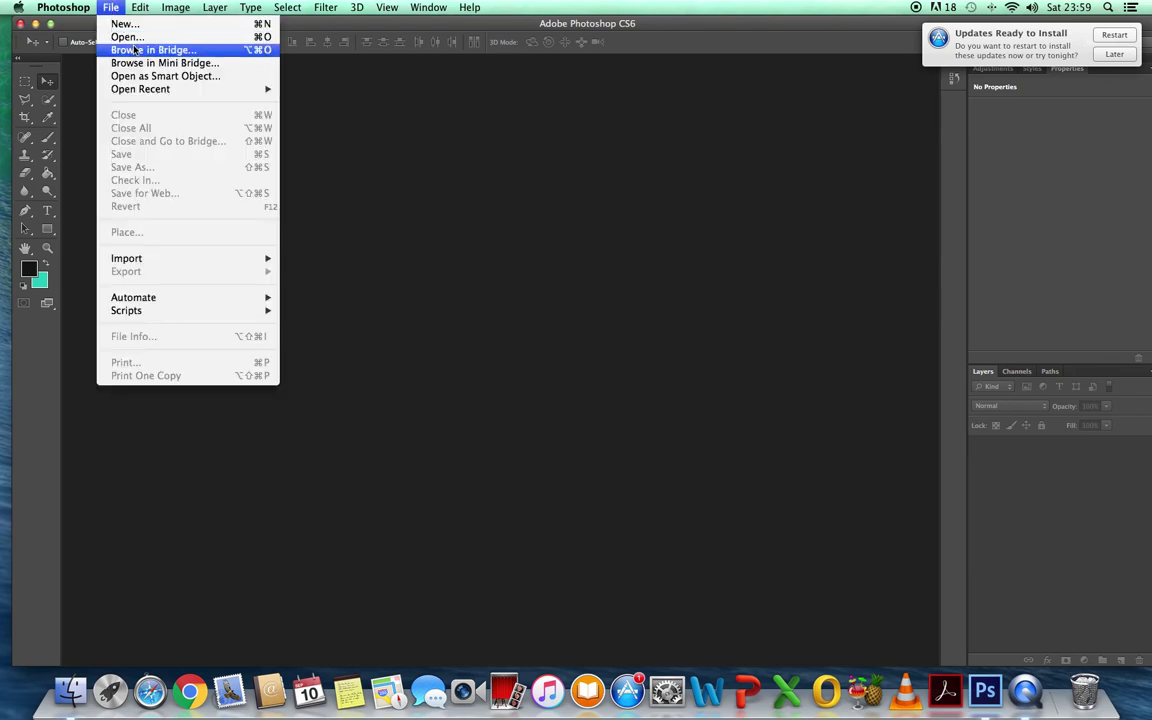
{"action": "left_click", "coordinate": [127, 36]}
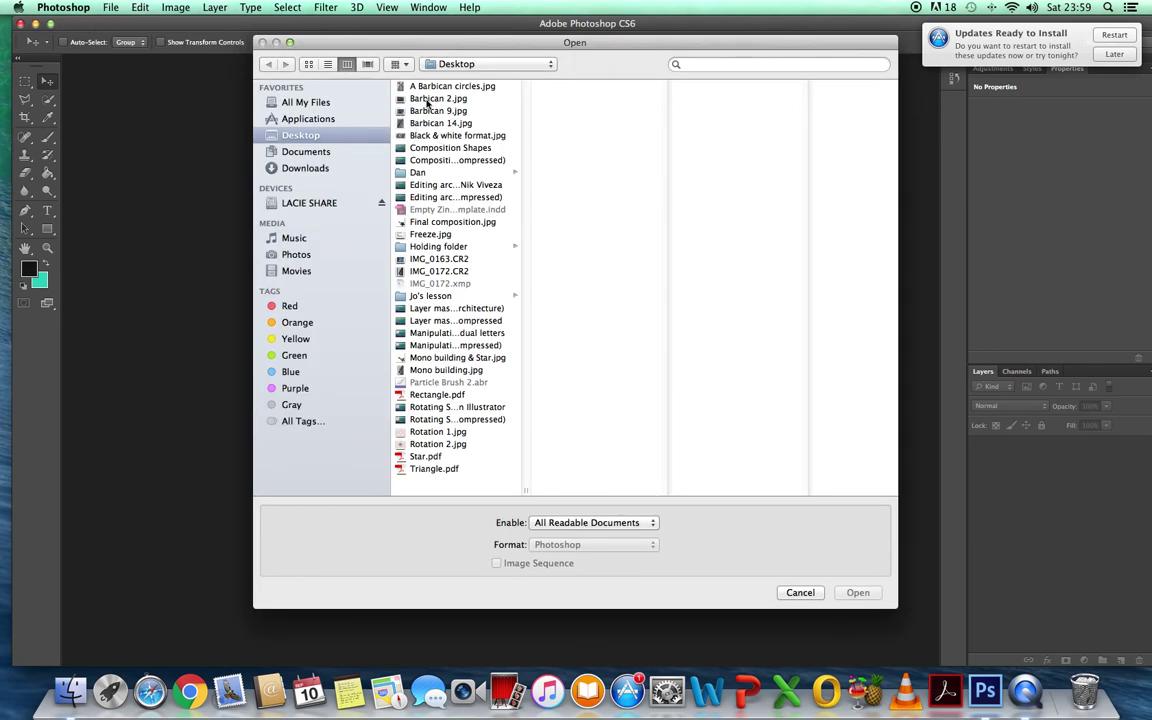
{"action": "double_click", "coordinate": [427, 99]}
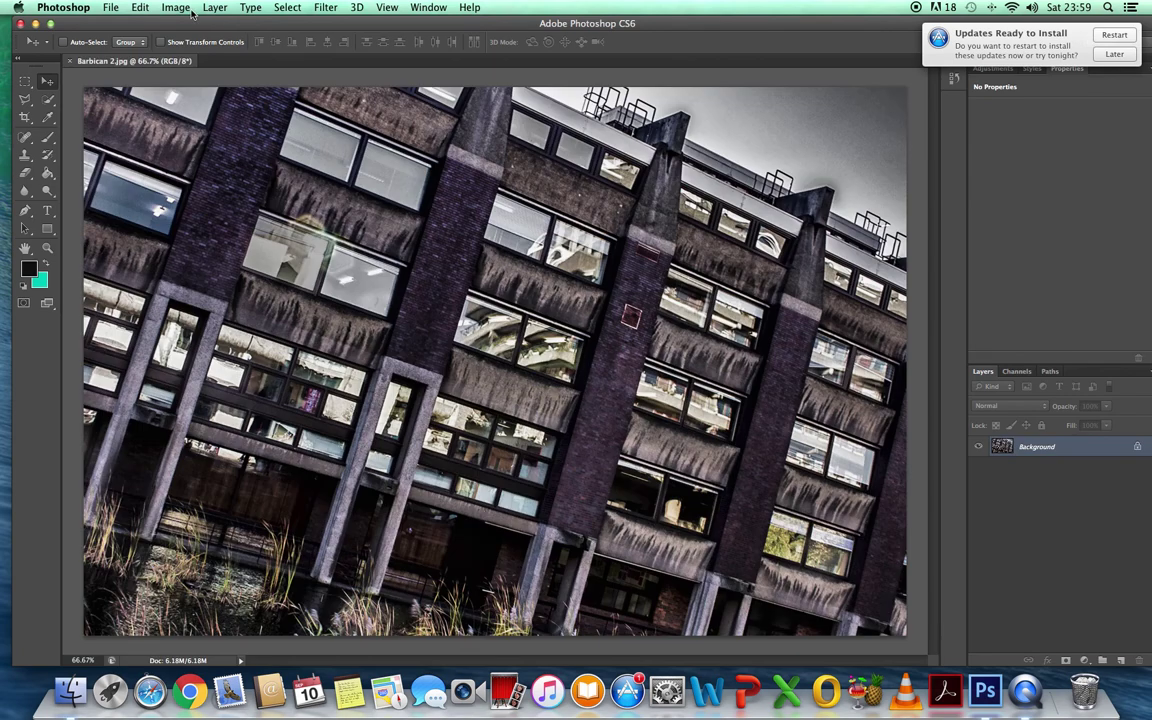
{"action": "left_click", "coordinate": [179, 8]}
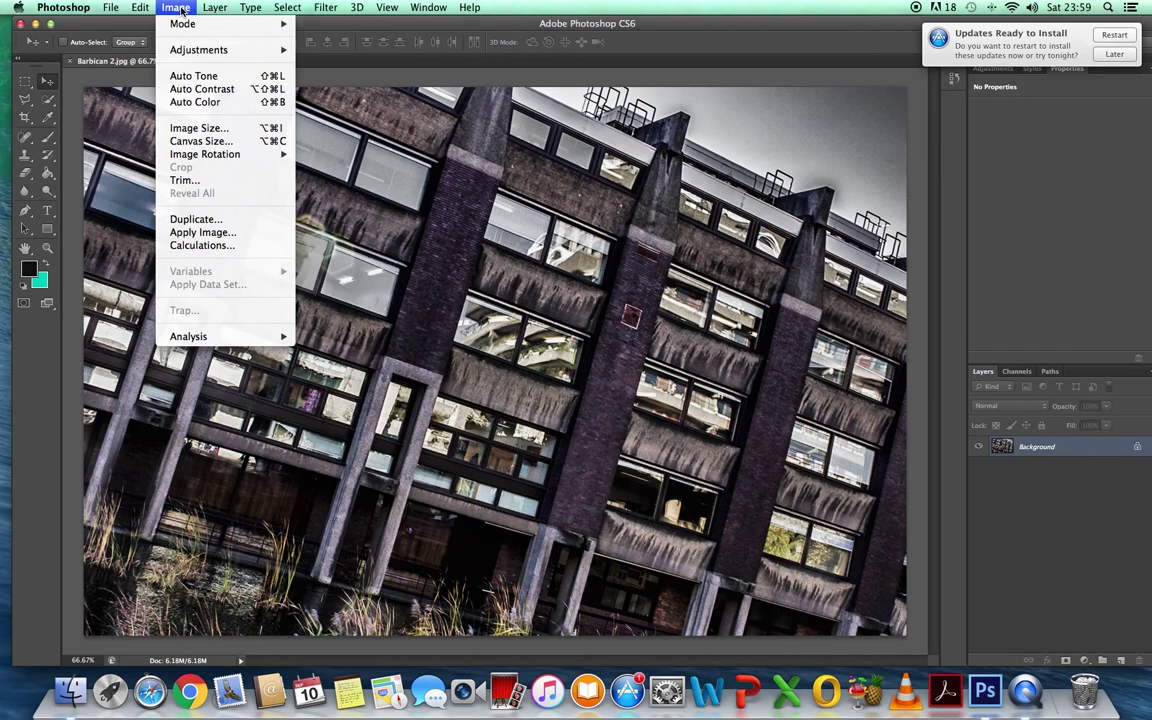
{"action": "left_click", "coordinate": [199, 129]}
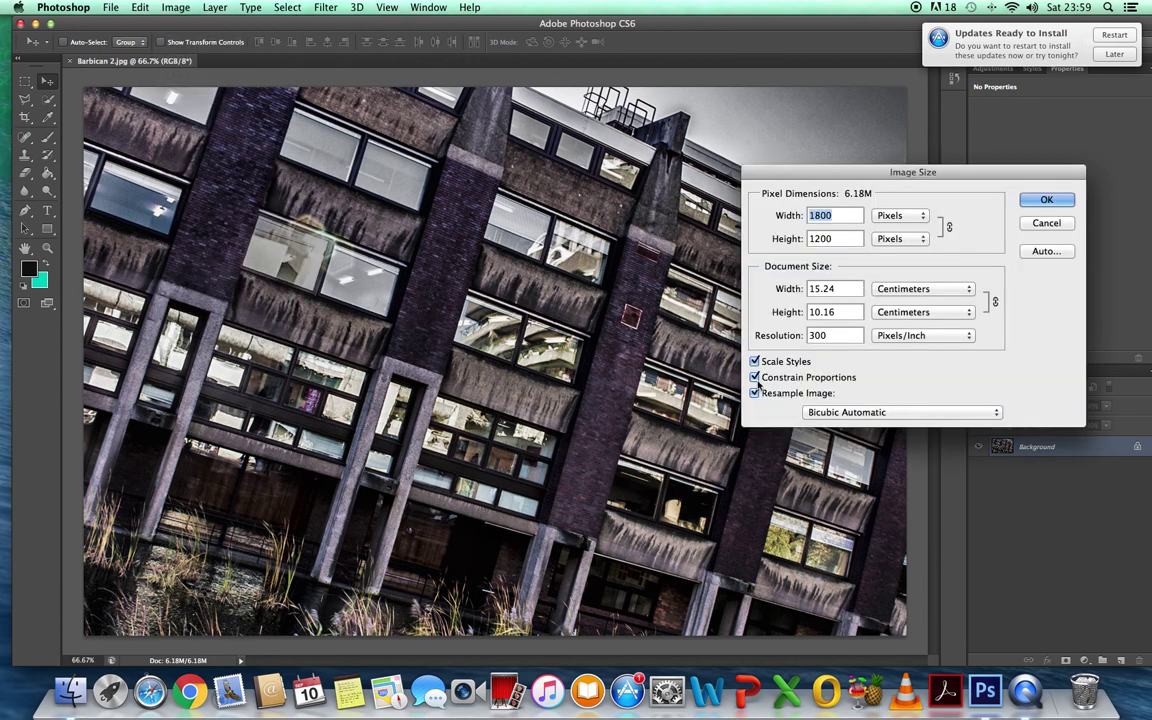
{"action": "left_click", "coordinate": [841, 289]}
{"action": "key", "text": "BackSpace"}
{"action": "key", "text": "BackSpace"}
{"action": "key", "text": "BackSpace"}
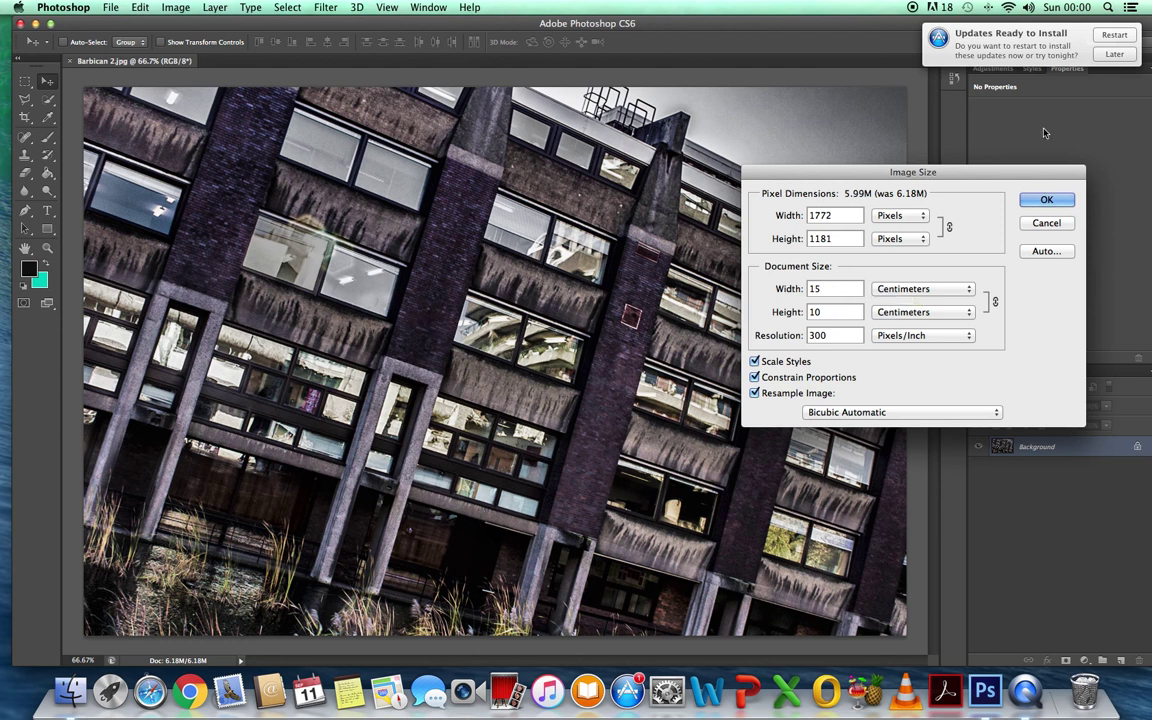
{"action": "left_click", "coordinate": [1046, 199]}
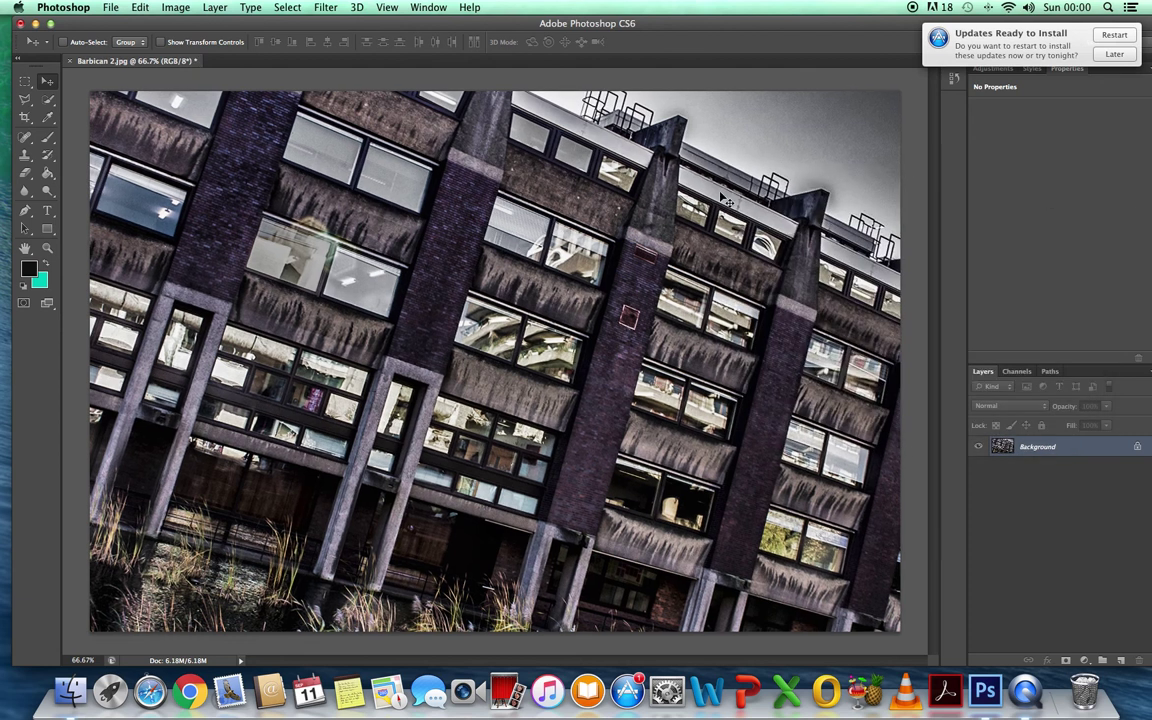
Save the resized photo over the original Barbican 2.jpg and close it
{"action": "left_click", "coordinate": [110, 8]}
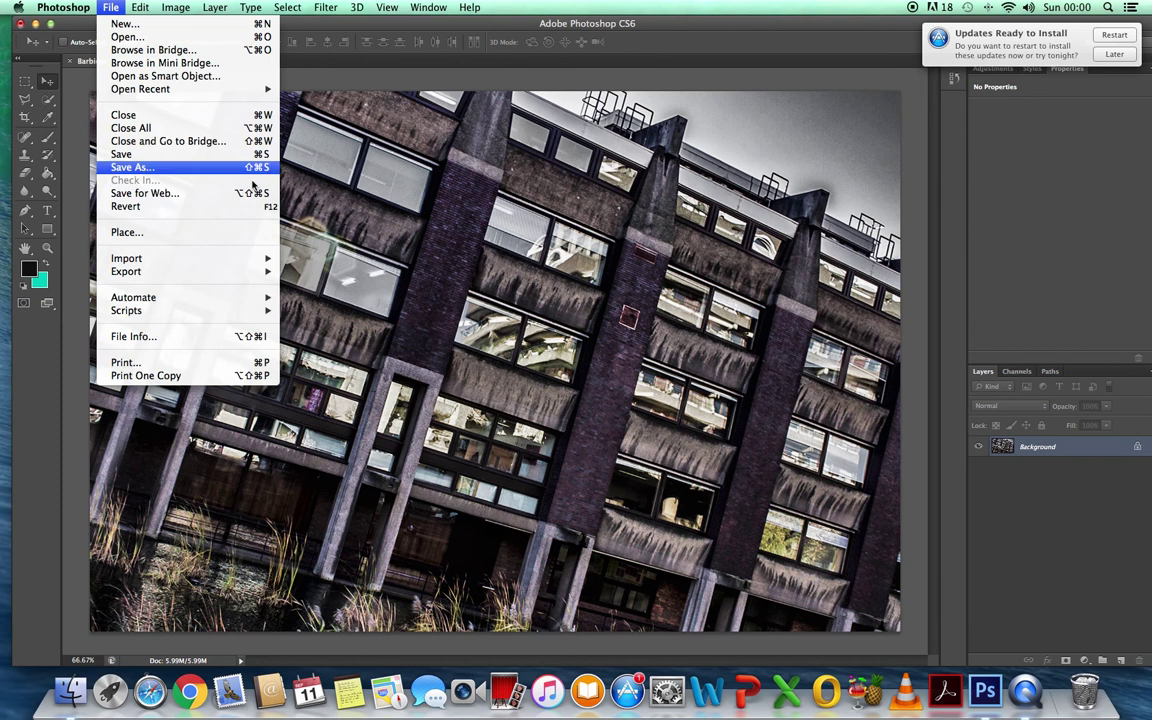
{"action": "left_click", "coordinate": [134, 170]}
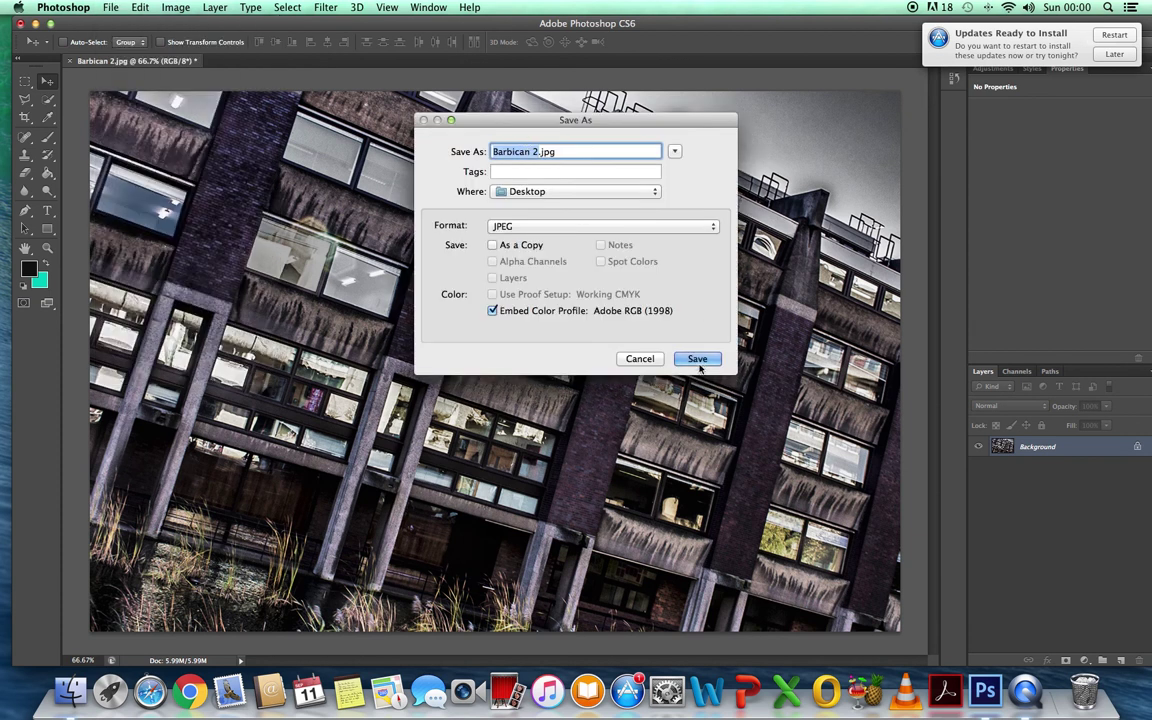
{"action": "left_click", "coordinate": [692, 358]}
{"action": "left_click", "coordinate": [652, 208]}
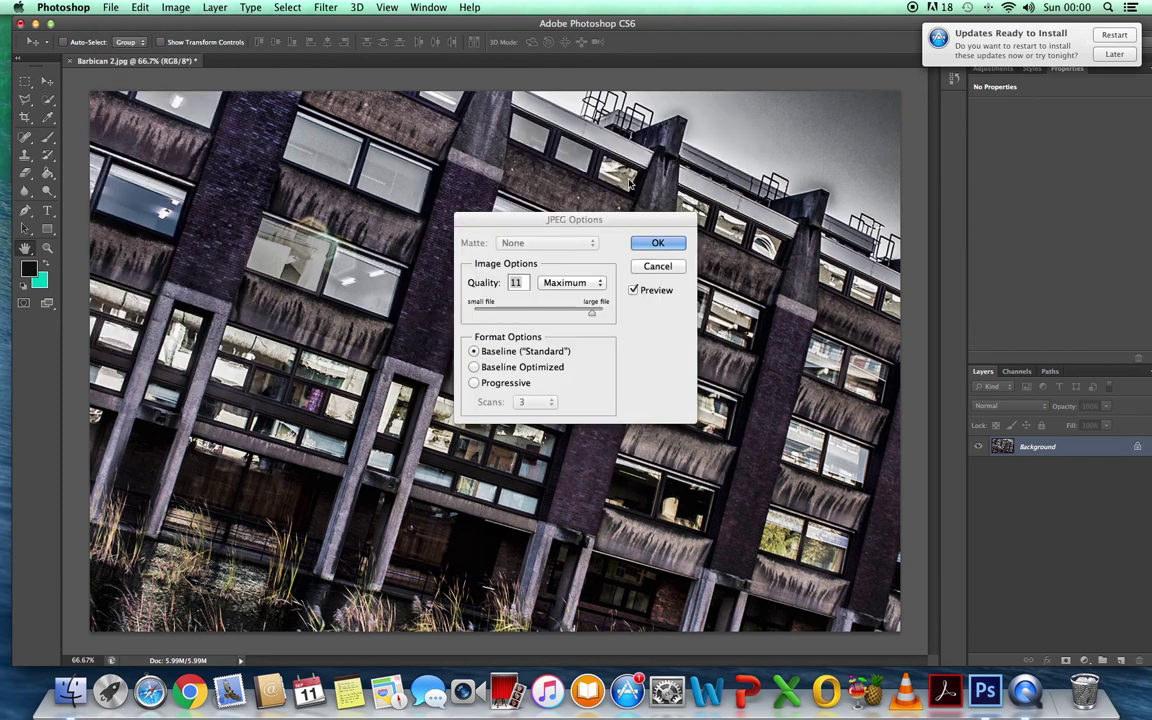
{"action": "left_click", "coordinate": [658, 243]}
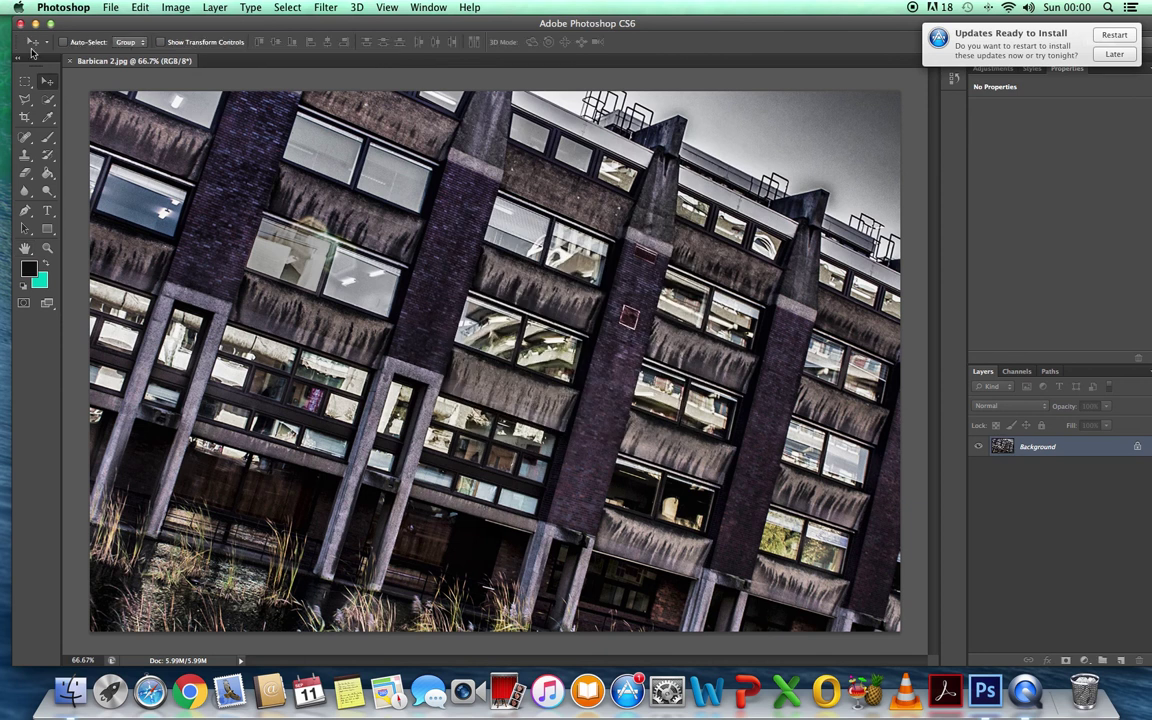
{"action": "left_click", "coordinate": [112, 7]}
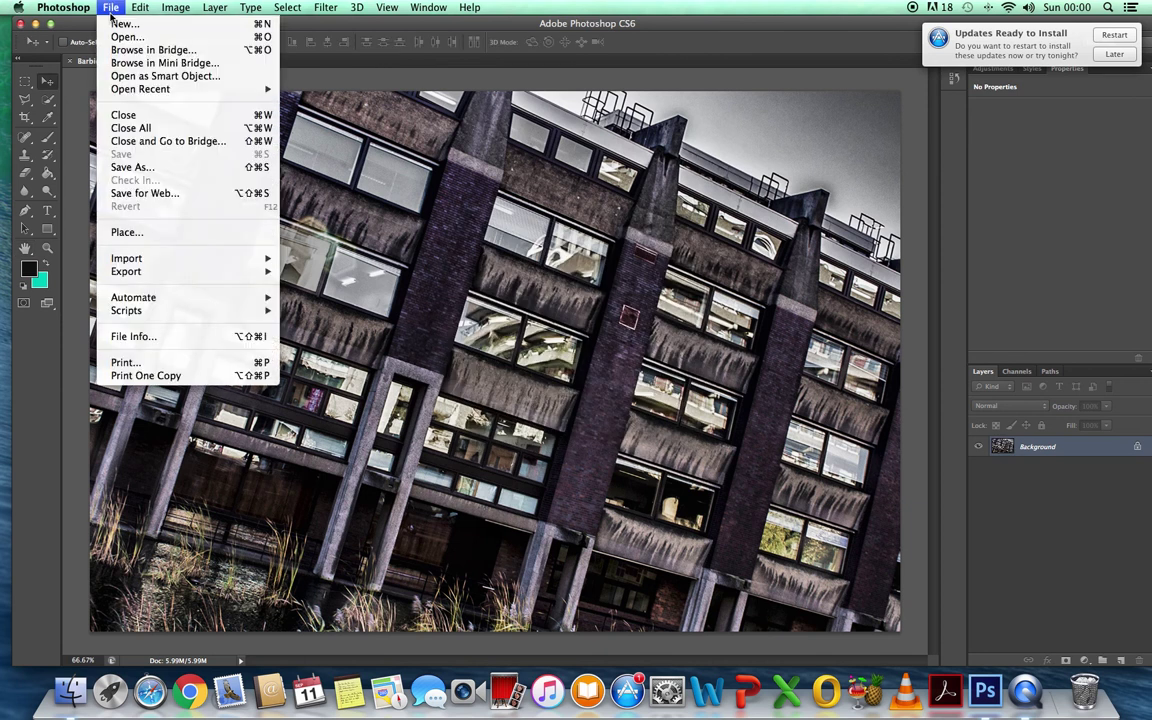
{"action": "left_click", "coordinate": [141, 118]}
{"action": "left_click", "coordinate": [110, 7]}
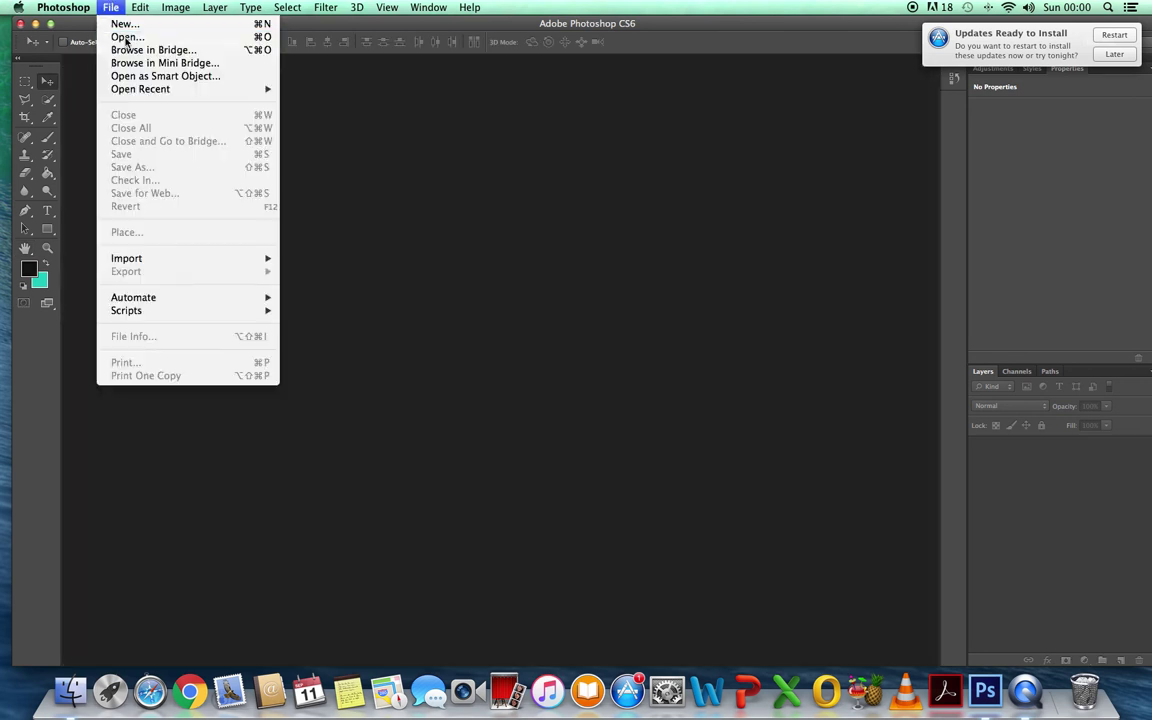
{"action": "left_click", "coordinate": [816, 139]}
Open Barbican 9.jpg, try a 15 cm width, then cancel to keep 1600 × 1200
{"action": "double_click", "coordinate": [816, 139]}
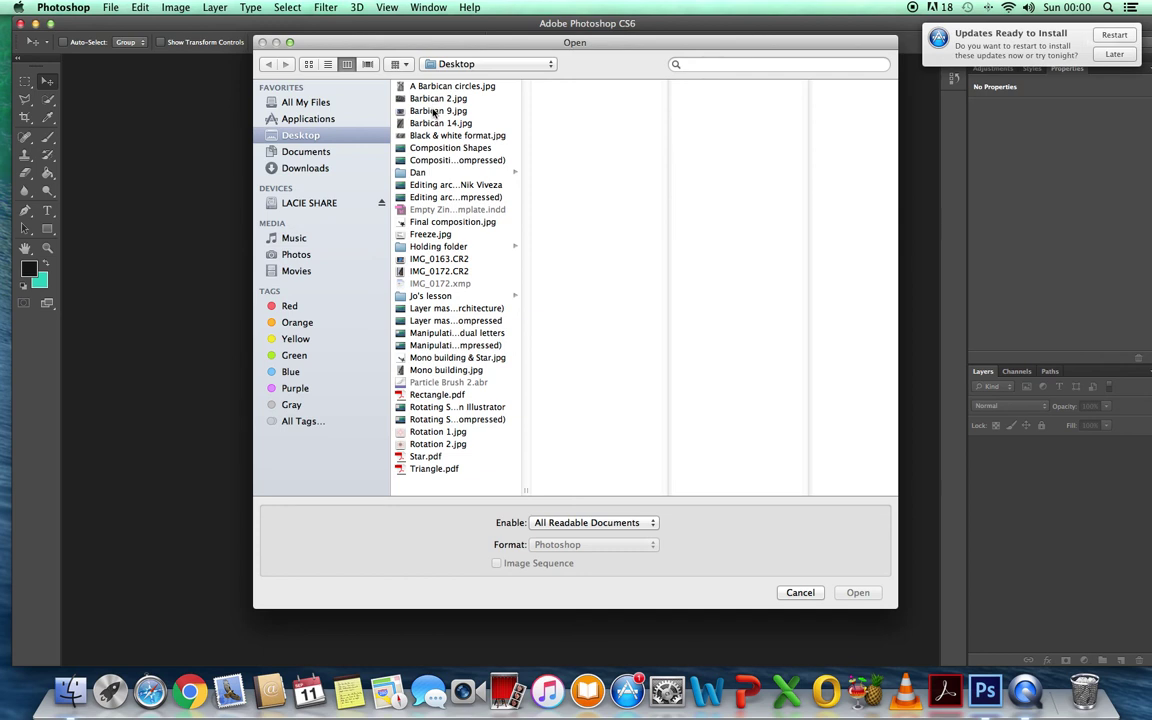
{"action": "double_click", "coordinate": [433, 113]}
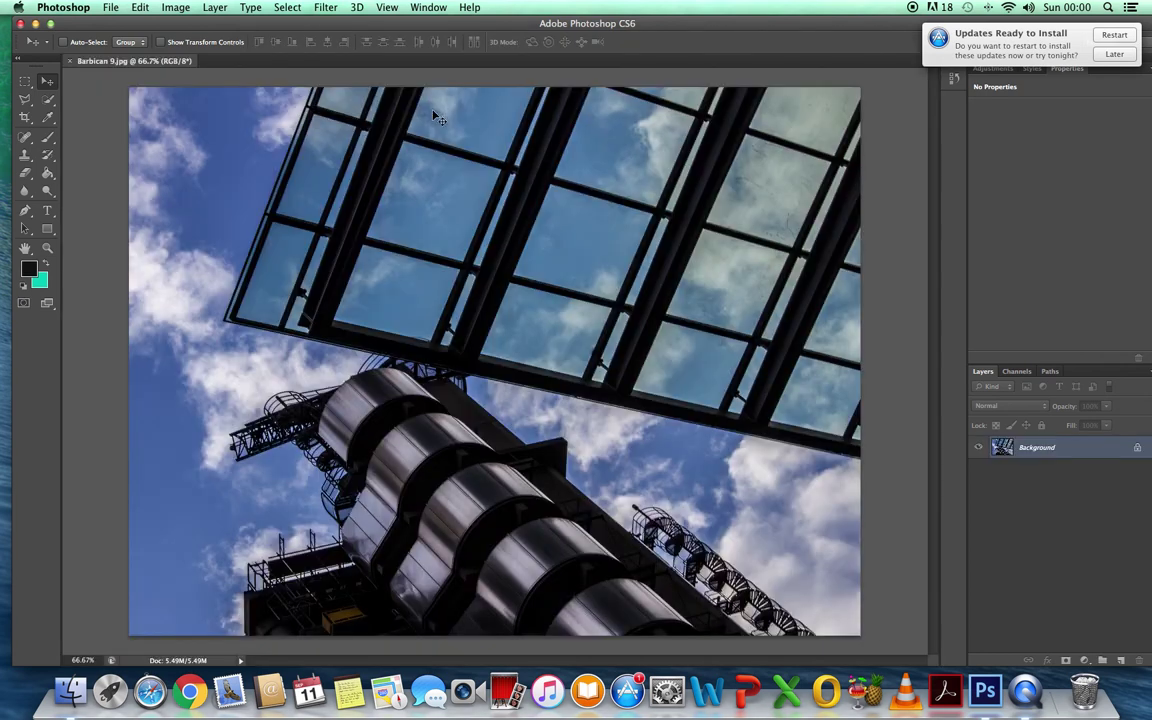
{"action": "left_click", "coordinate": [175, 7]}
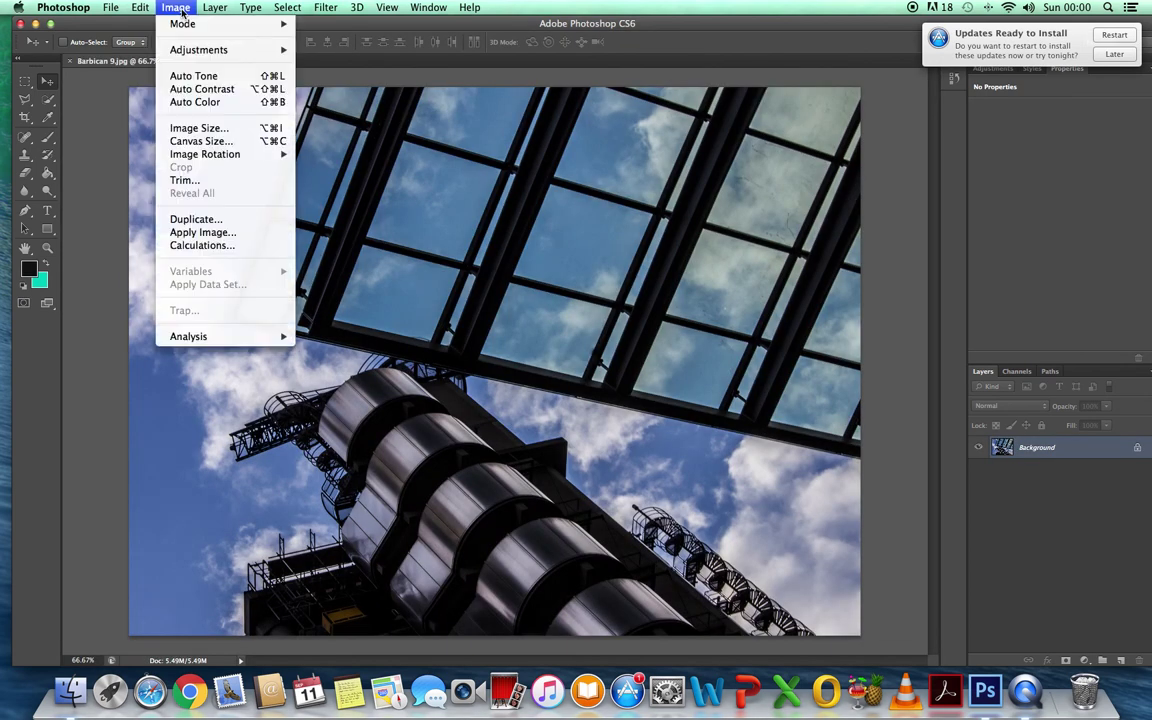
{"action": "left_click", "coordinate": [184, 117]}
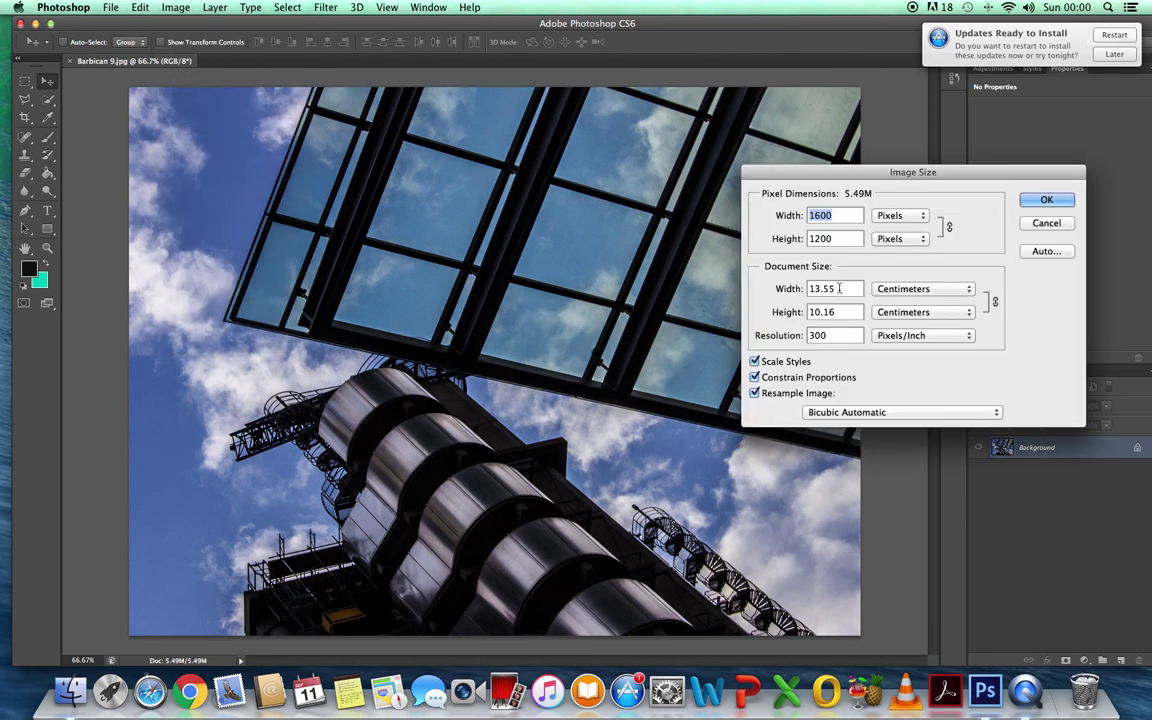
{"action": "left_click", "coordinate": [840, 288]}
{"action": "key", "text": "BackSpace"}
{"action": "key", "text": "BackSpace"}
{"action": "key", "text": "BackSpace"}
{"action": "key", "text": "BackSpace"}
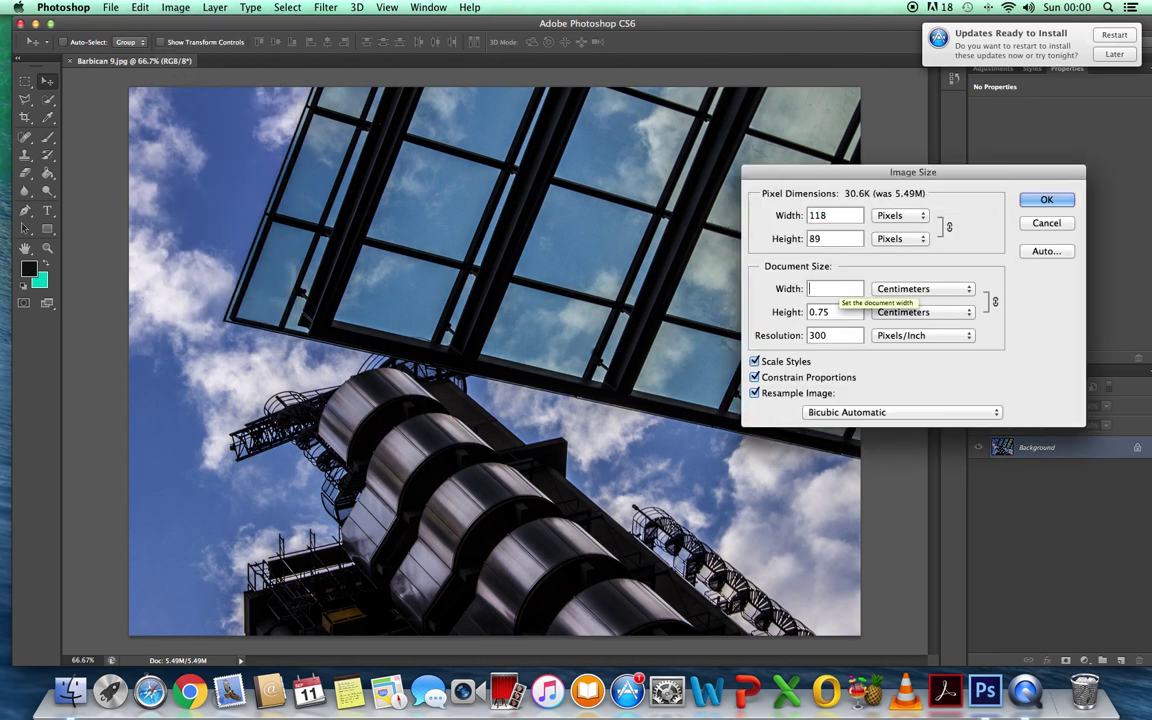
{"action": "type", "text": "5"}
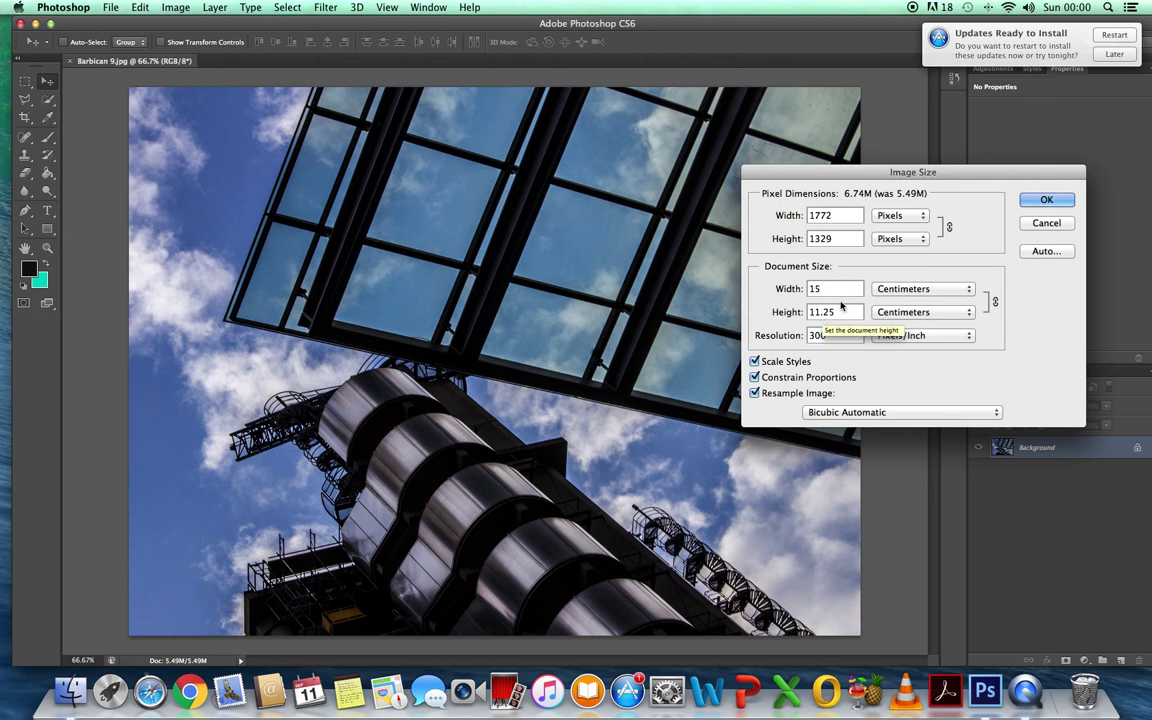
{"action": "left_click", "coordinate": [1045, 226]}
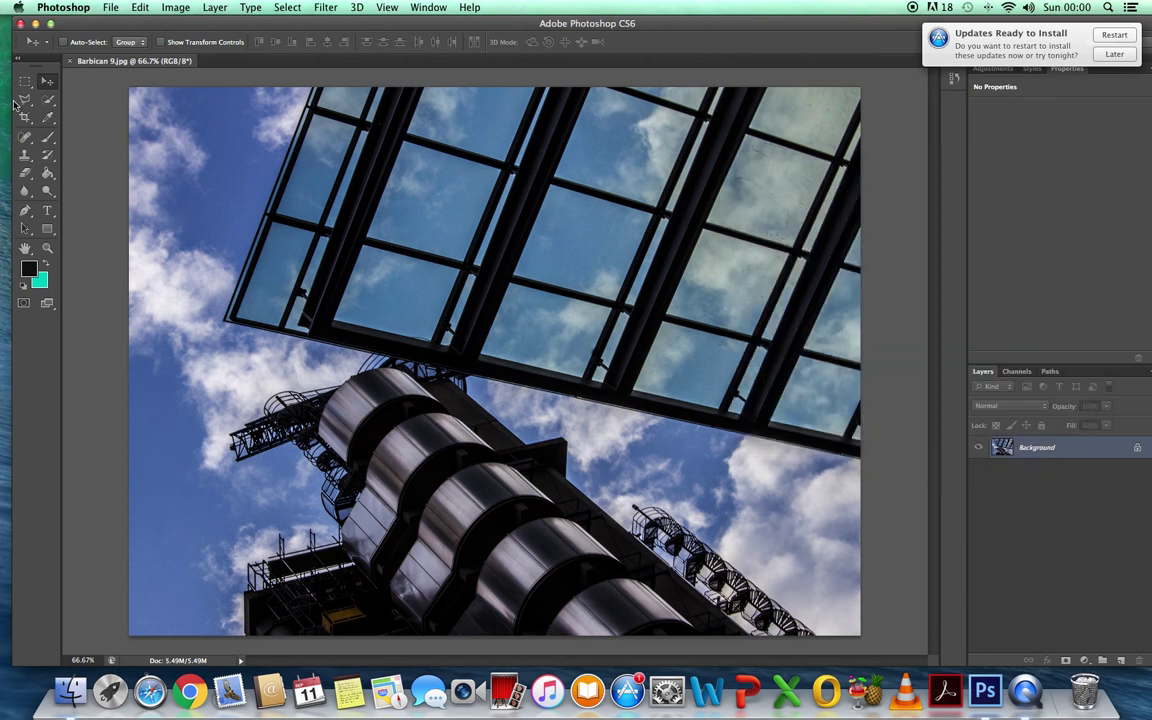
{"action": "left_click", "coordinate": [25, 118]}
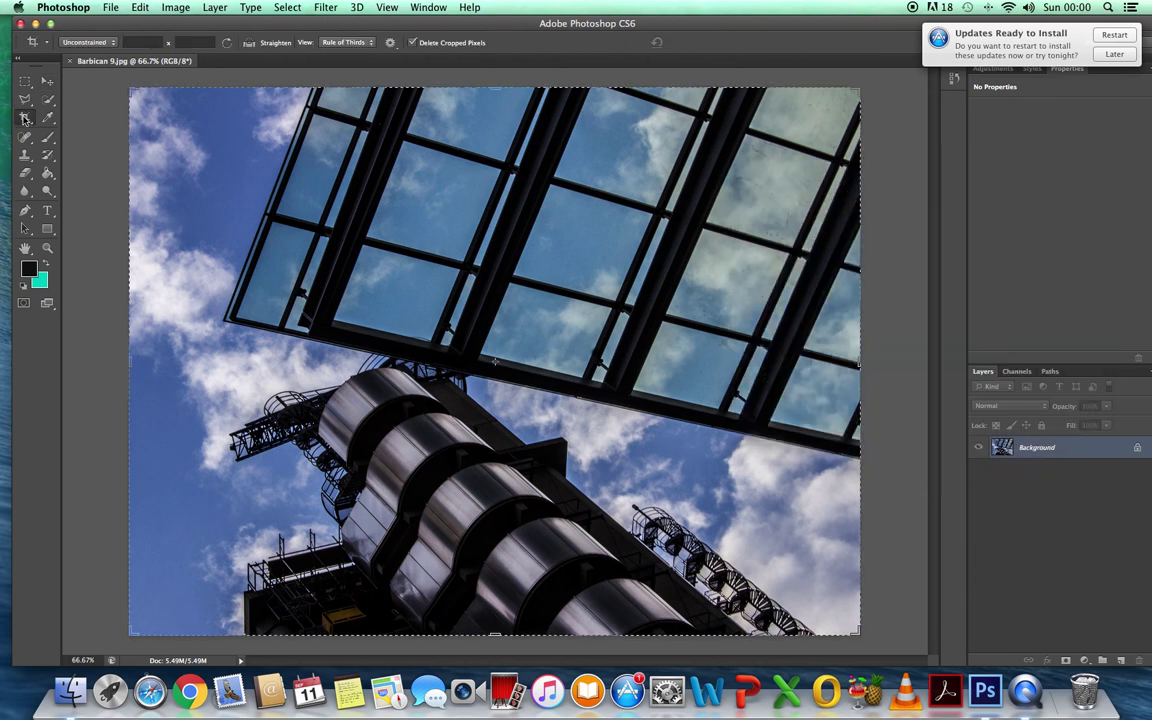
Enter a 15 × 10 ratio in the Crop tool options
{"action": "left_click", "coordinate": [133, 41]}
{"action": "left_click", "coordinate": [195, 42]}
{"action": "type", "text": "10"}
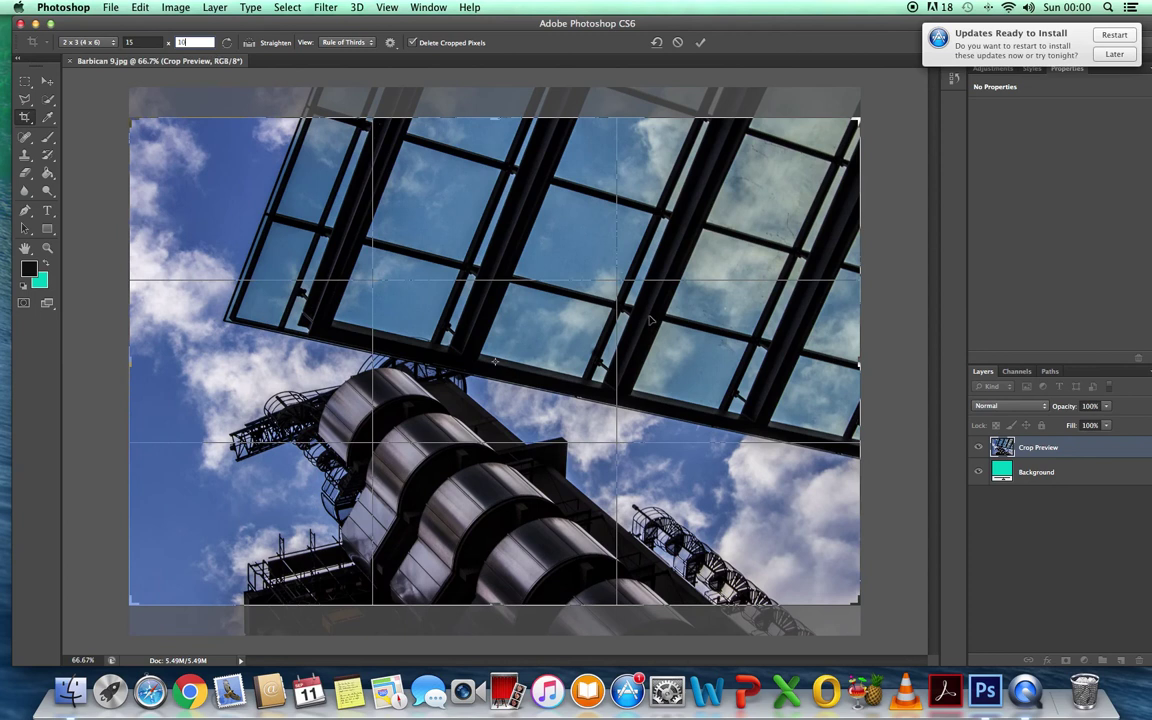
Position Barbican 9.jpg inside the crop frame to trim its outer edges, then commit
{"action": "left_click_drag", "start_coordinate": [676, 228], "coordinate": [710, 162]}
{"action": "mouse_move", "coordinate": [700, 337]}
{"action": "left_mouse_down"}
{"action": "mouse_move", "coordinate": [689, 303]}
{"action": "mouse_move", "coordinate": [699, 272]}
{"action": "mouse_move", "coordinate": [694, 324]}
{"action": "mouse_move", "coordinate": [705, 326]}
{"action": "mouse_move", "coordinate": [695, 322]}
{"action": "left_mouse_up"}
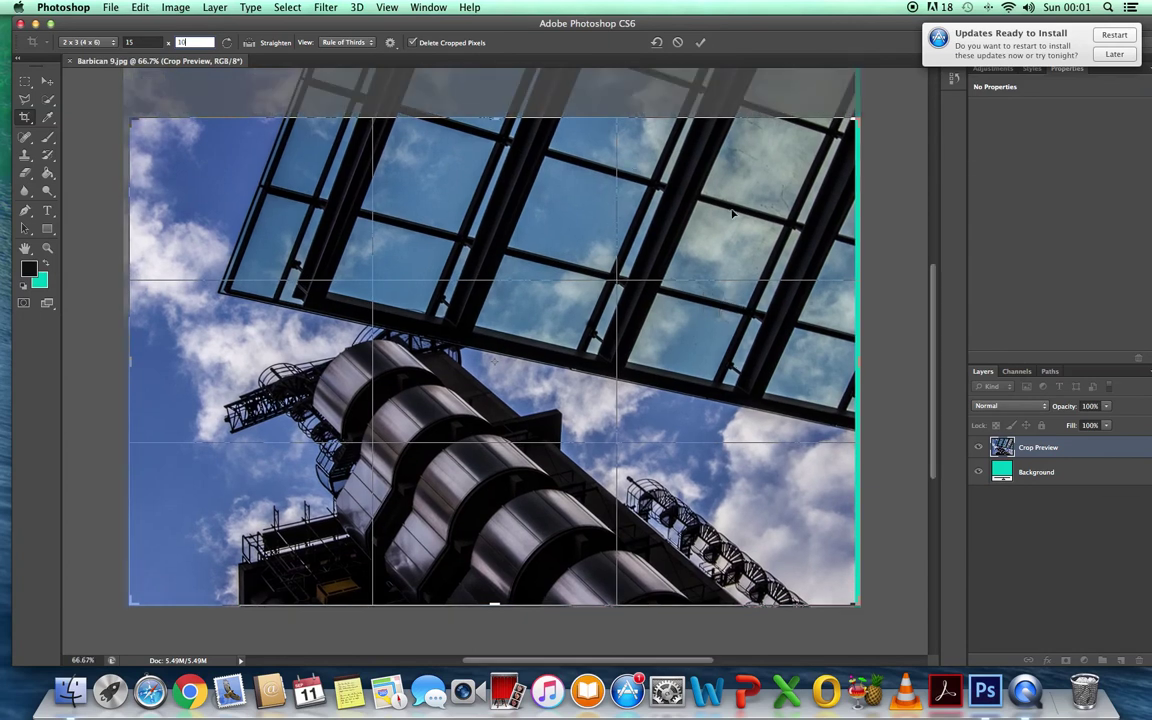
{"action": "mouse_move", "coordinate": [733, 213]}
{"action": "left_mouse_down"}
{"action": "mouse_move", "coordinate": [753, 212]}
{"action": "mouse_move", "coordinate": [733, 215]}
{"action": "left_mouse_up"}
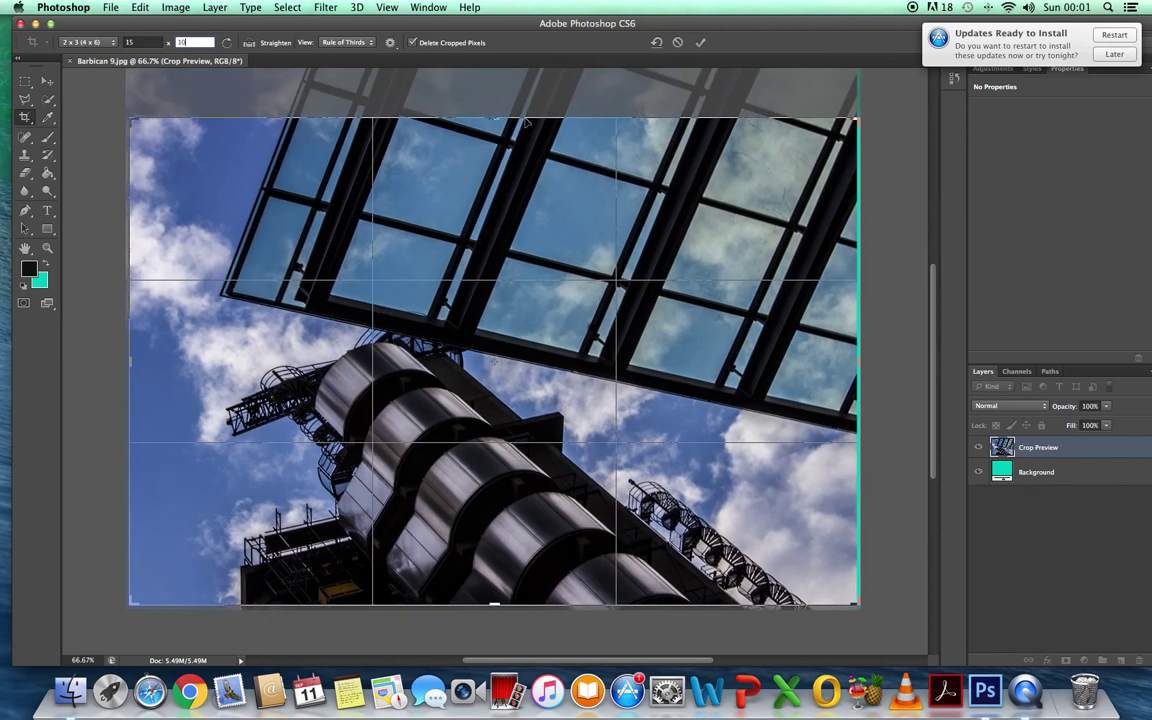
{"action": "left_click_drag", "start_coordinate": [131, 117], "coordinate": [153, 133]}
{"action": "left_click_drag", "start_coordinate": [546, 262], "coordinate": [578, 292]}
{"action": "left_click", "coordinate": [700, 44]}
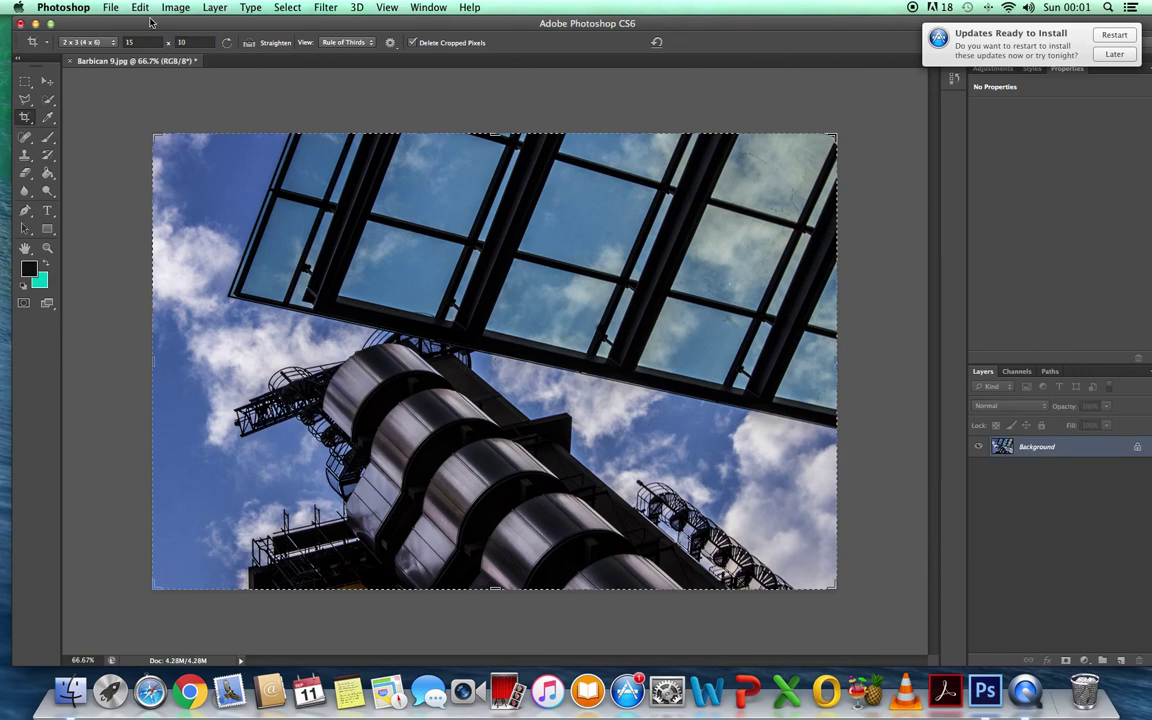
In Image Size, enter a document width of 15 cm for Barbican 9.jpg with proportions constrained
{"action": "left_click", "coordinate": [176, 8]}
{"action": "left_click", "coordinate": [195, 124]}
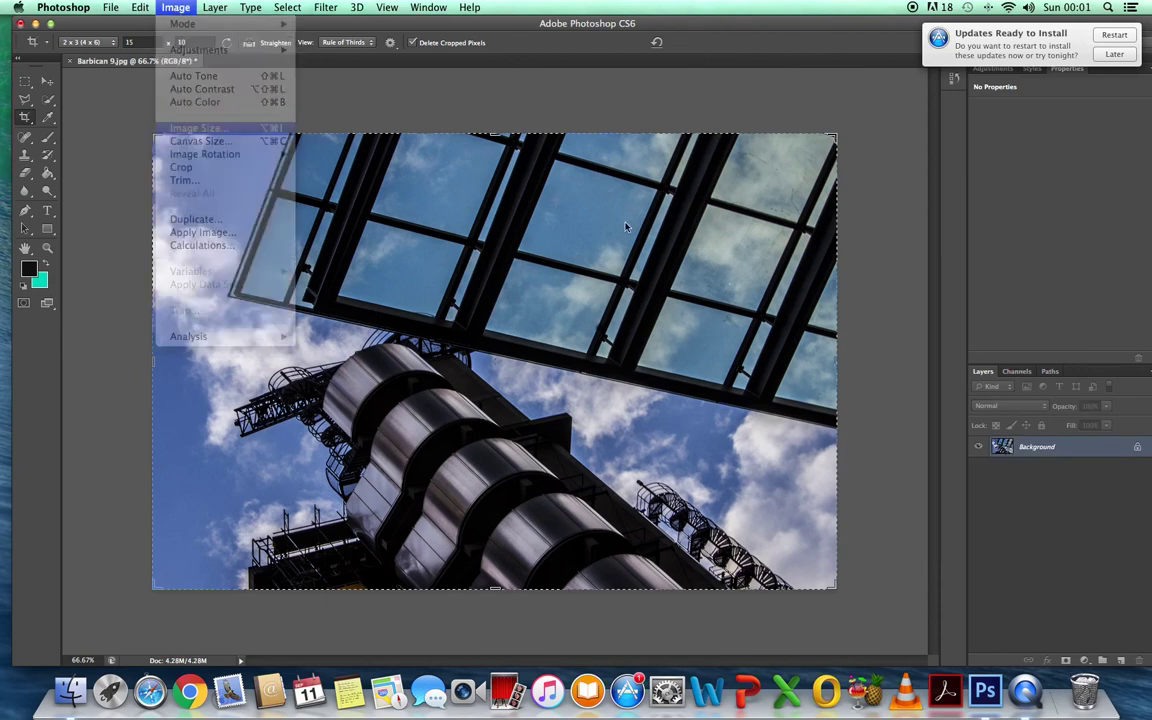
{"action": "left_click", "coordinate": [828, 289]}
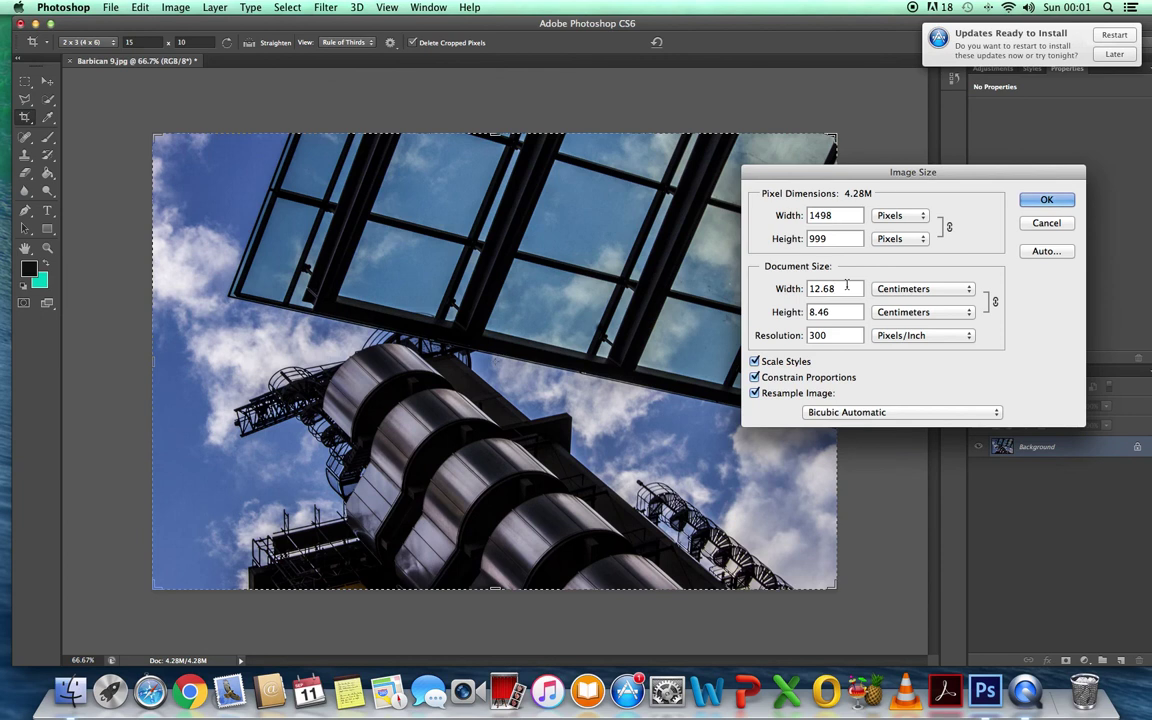
{"action": "key", "text": "BackSpace"}
{"action": "key", "text": "BackSpace"}
{"action": "key", "text": "BackSpace"}
{"action": "key", "text": "BackSpace"}
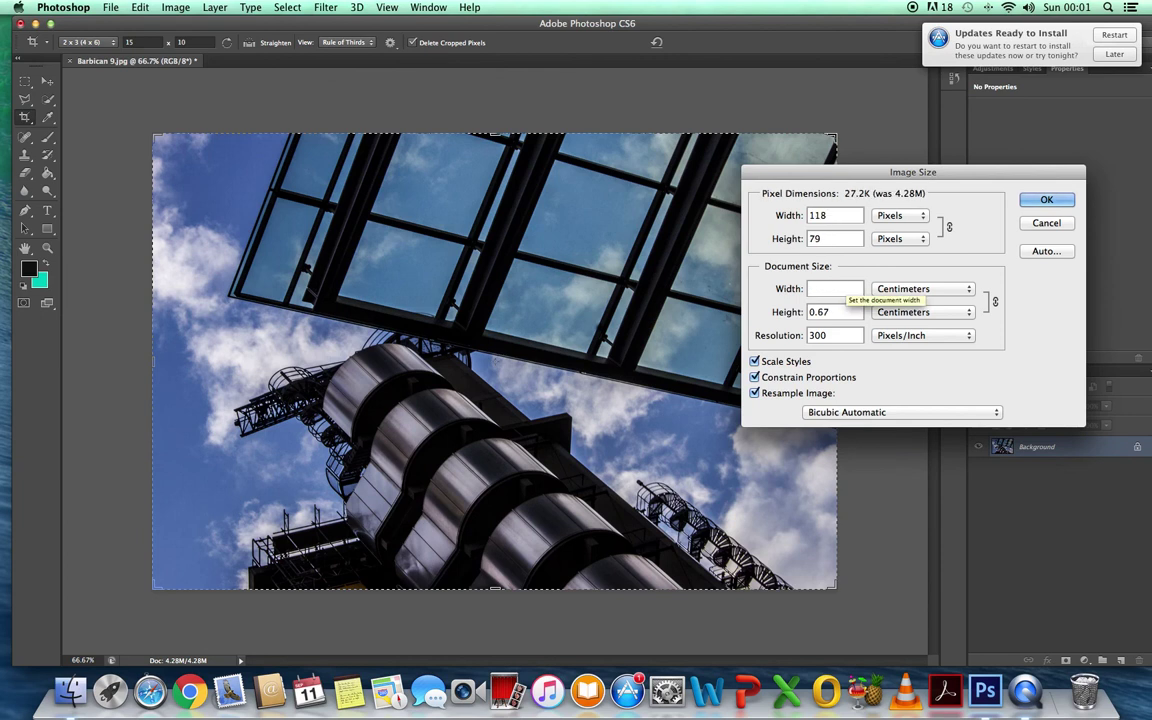
{"action": "key", "text": "BackSpace"}
{"action": "type", "text": "5"}
{"action": "key", "text": "BackSpace"}
{"action": "type", "text": "1"}
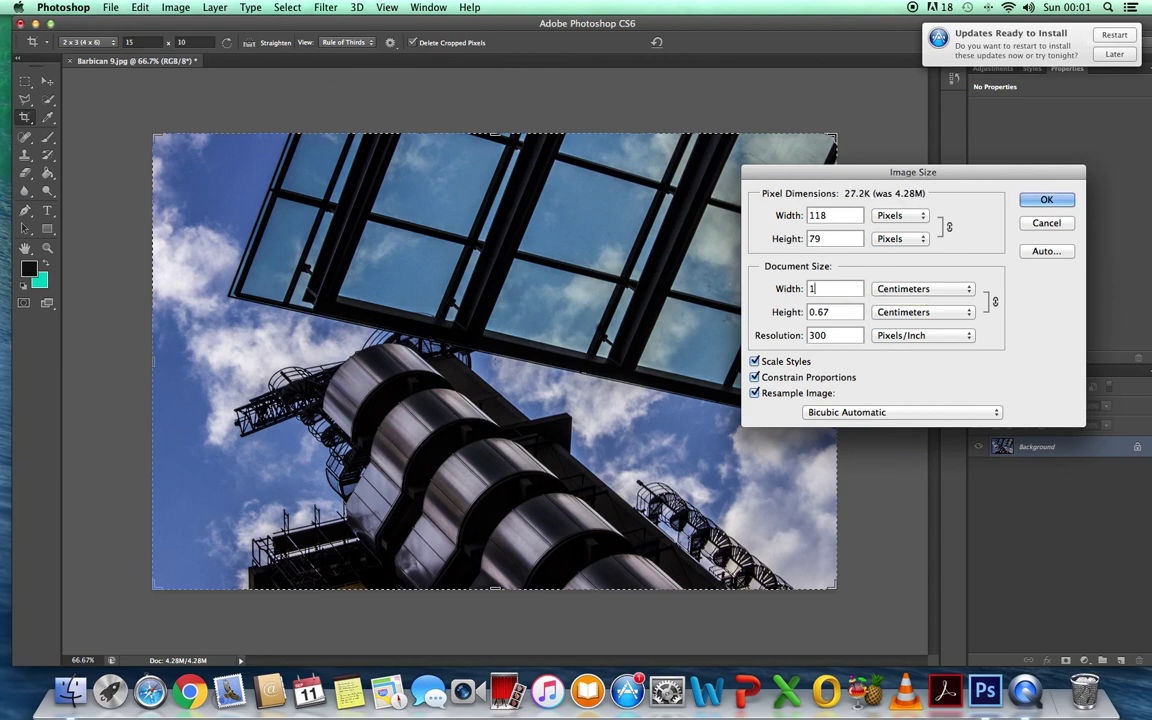
{"action": "type", "text": "5"}
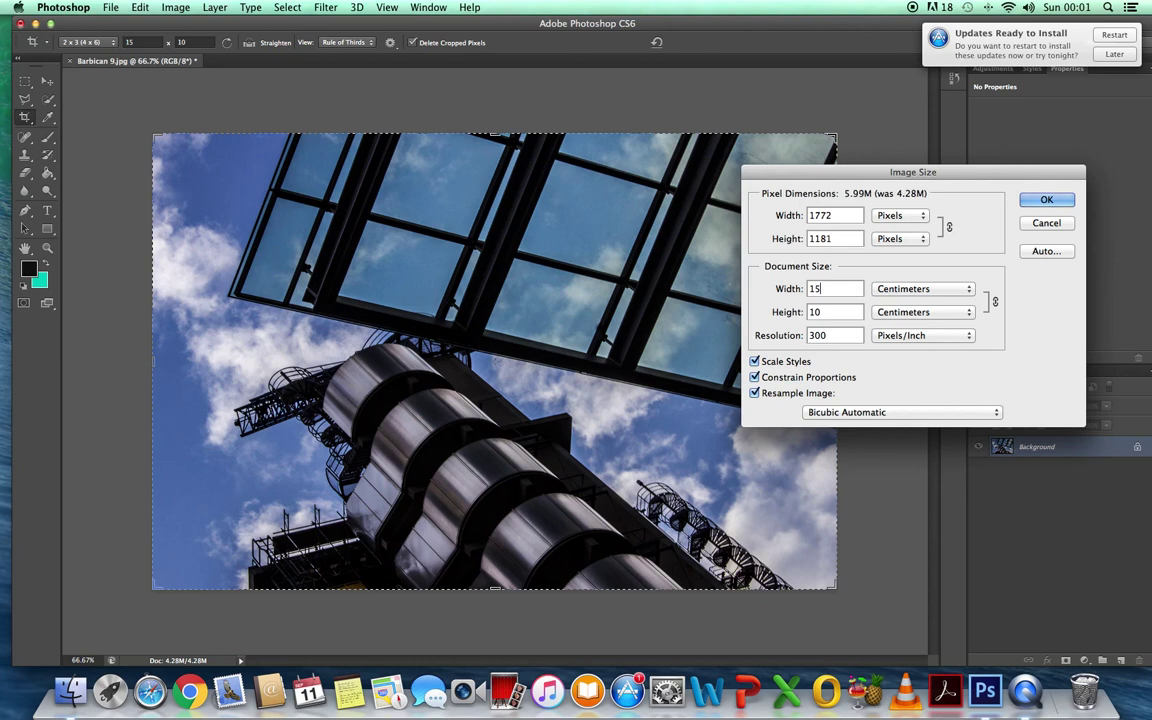
Apply the 15 cm resize and save Barbican 9.jpg as JPEG, replacing the original
{"action": "left_click", "coordinate": [1046, 199]}
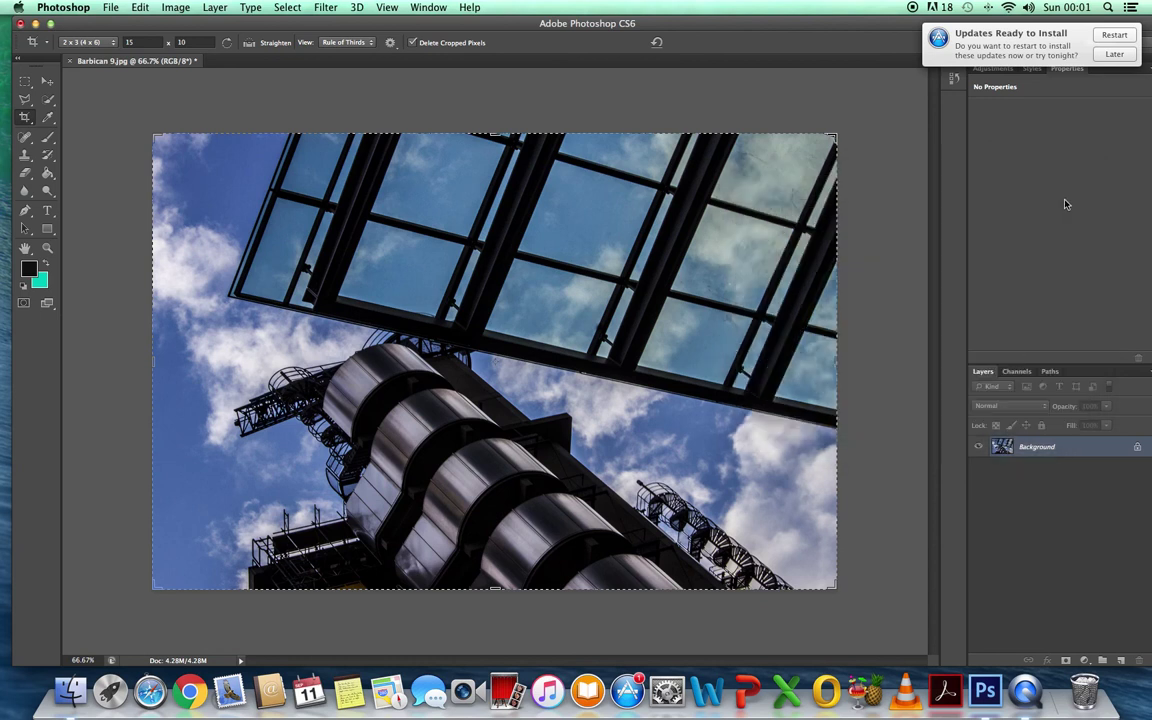
{"action": "left_click", "coordinate": [109, 8]}
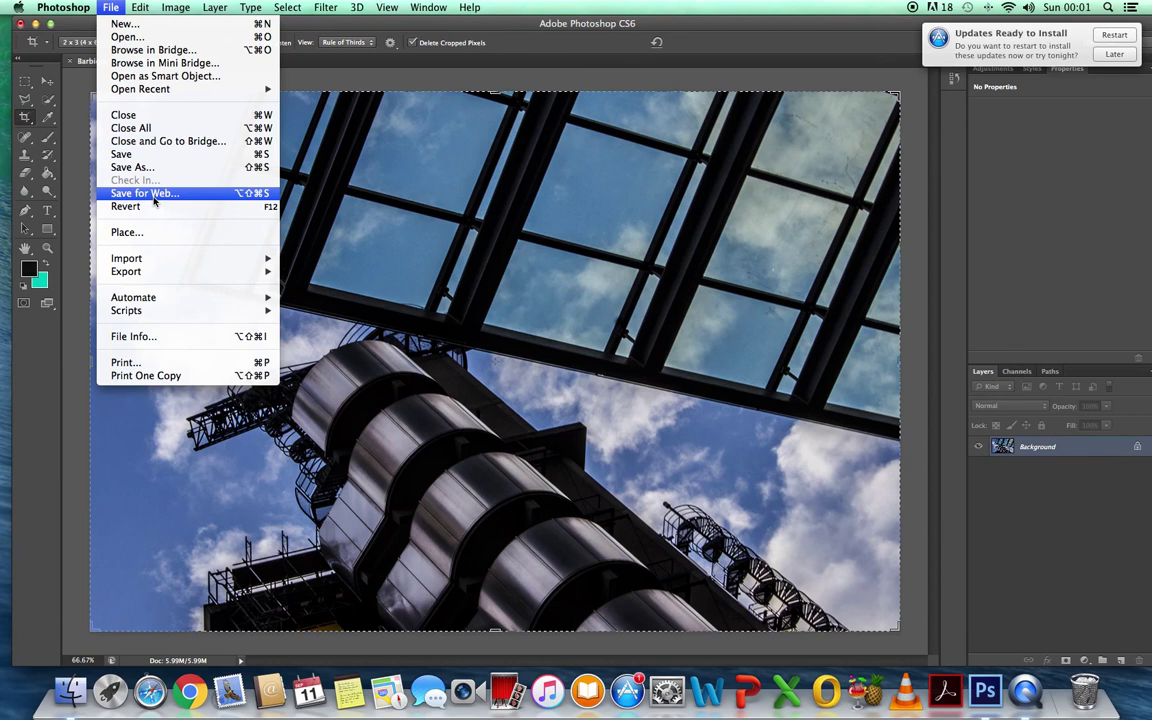
{"action": "left_click", "coordinate": [130, 167]}
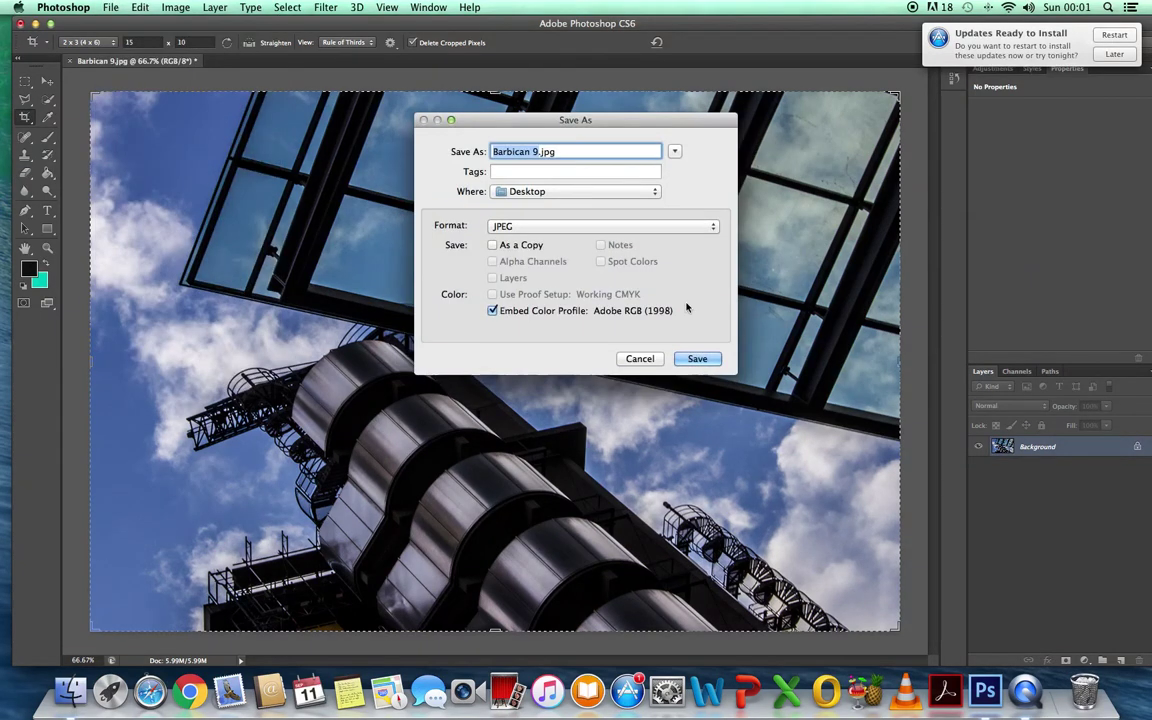
{"action": "left_click", "coordinate": [684, 364]}
{"action": "left_click", "coordinate": [674, 212]}
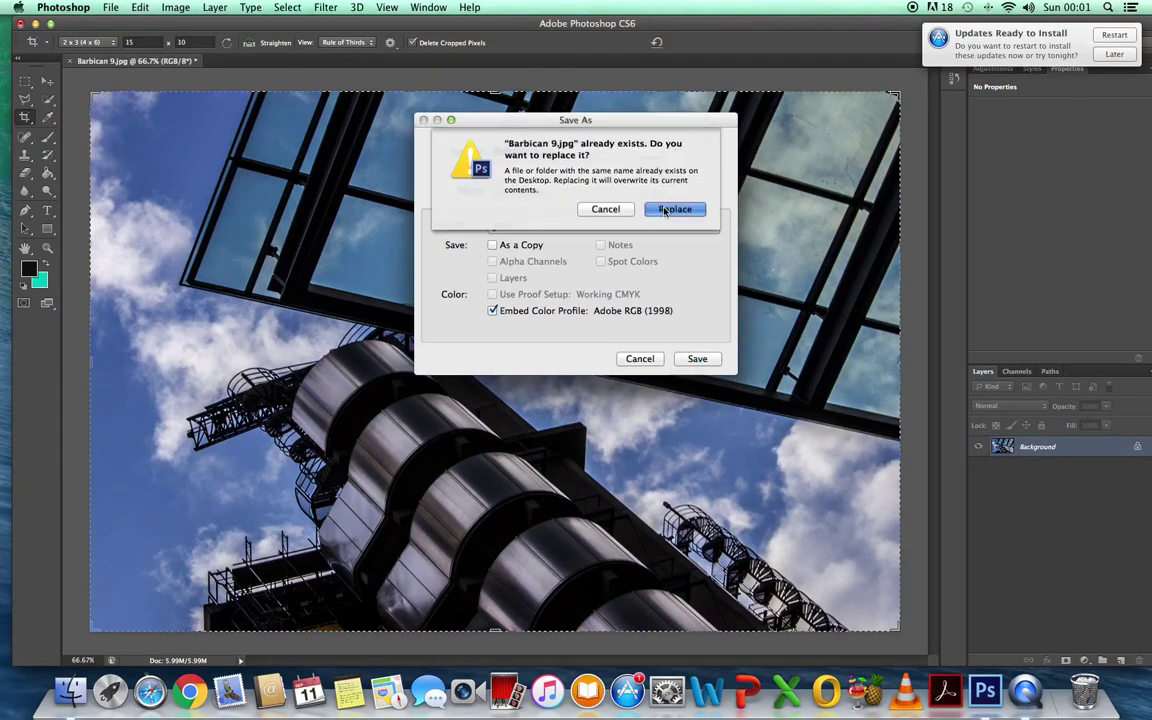
{"action": "key", "text": "Return"}
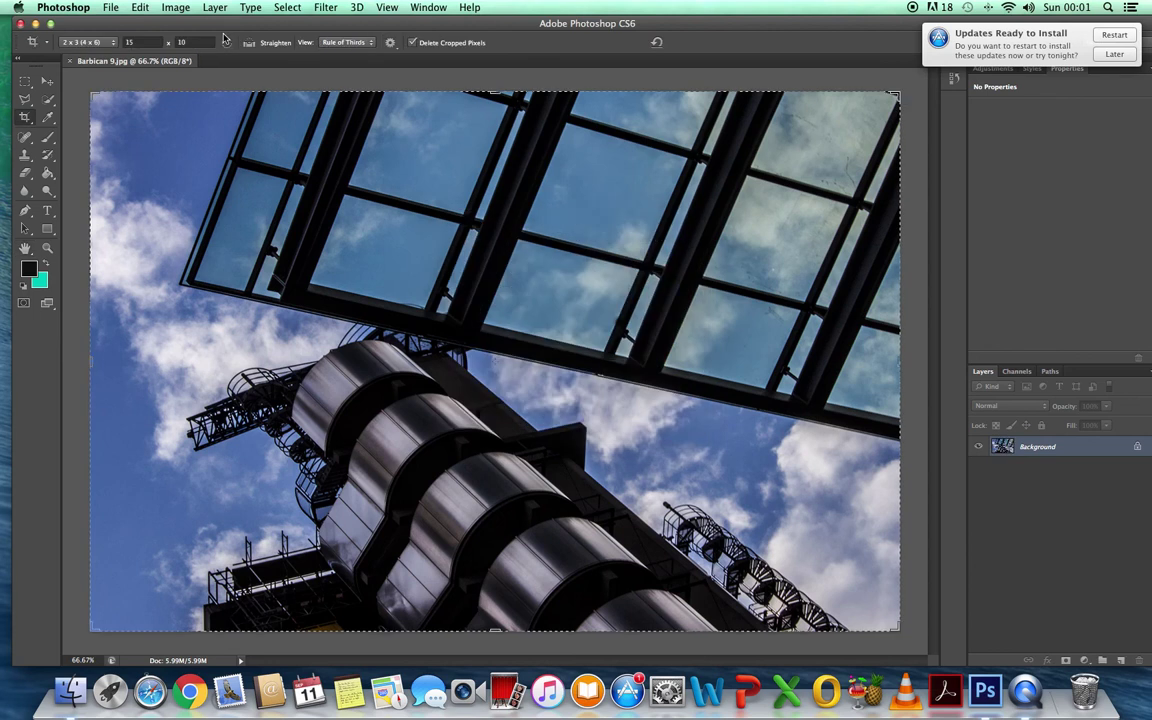
Close the Barbican 9.jpg document
{"action": "left_click", "coordinate": [110, 8]}
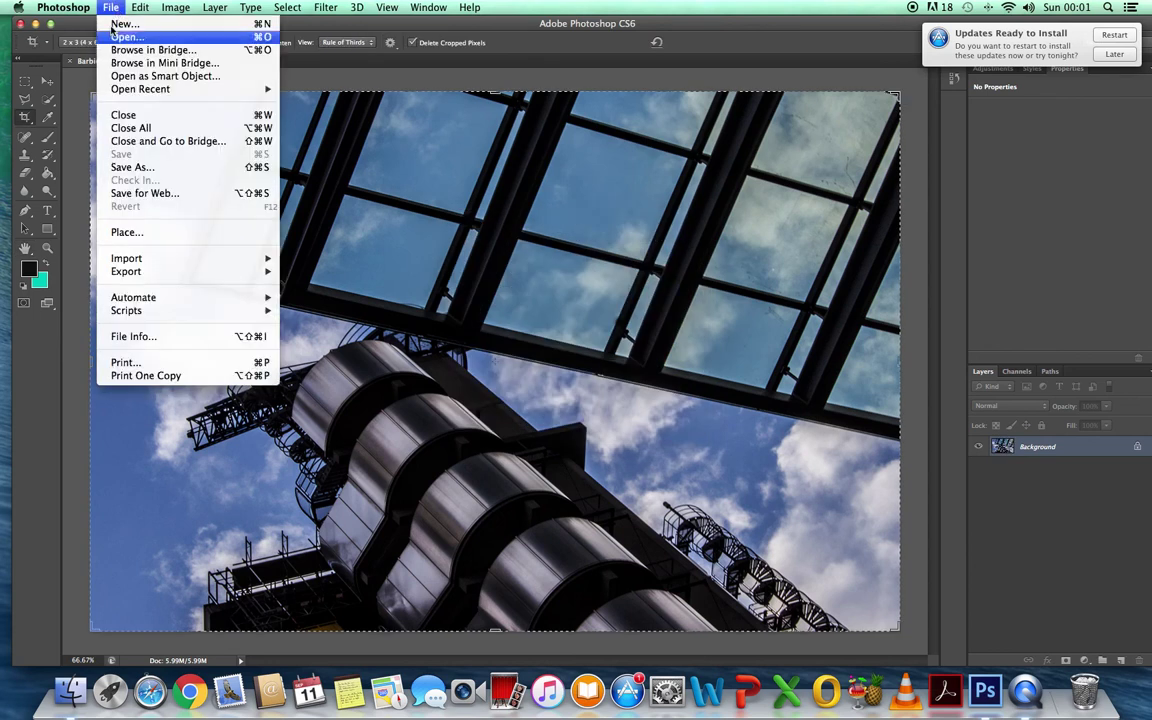
{"action": "left_click", "coordinate": [137, 104]}
{"action": "left_click", "coordinate": [111, 8]}
{"action": "left_click", "coordinate": [117, 42]}
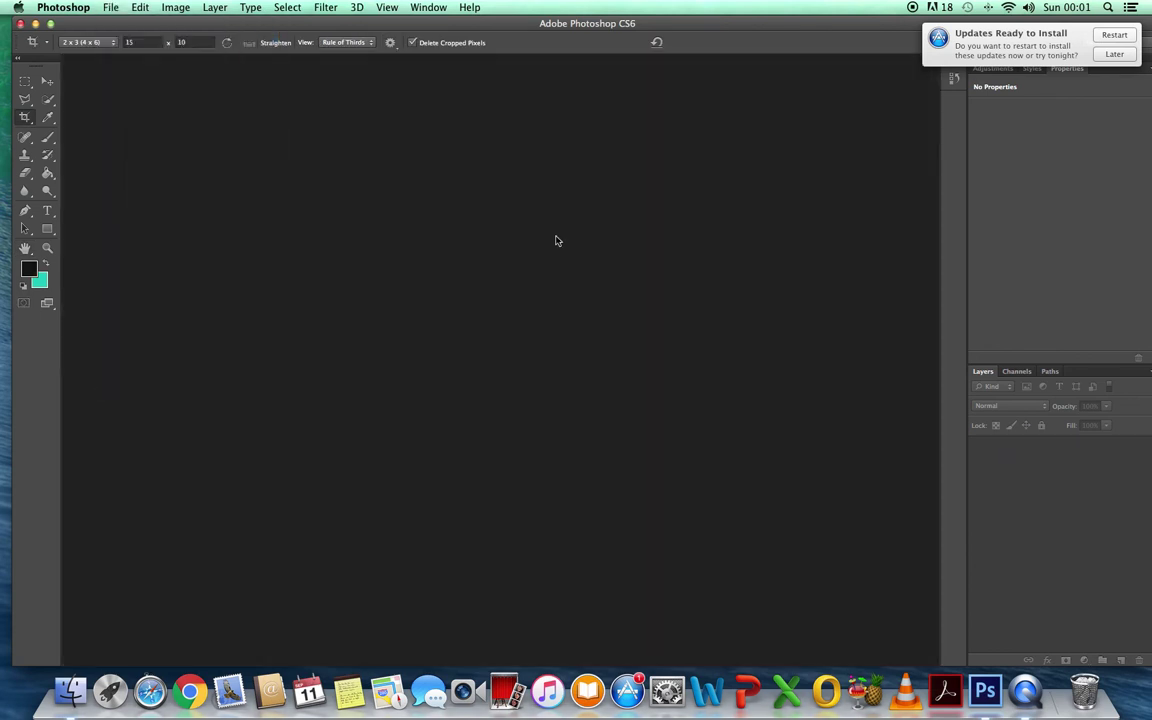
{"action": "double_click", "coordinate": [415, 122]}
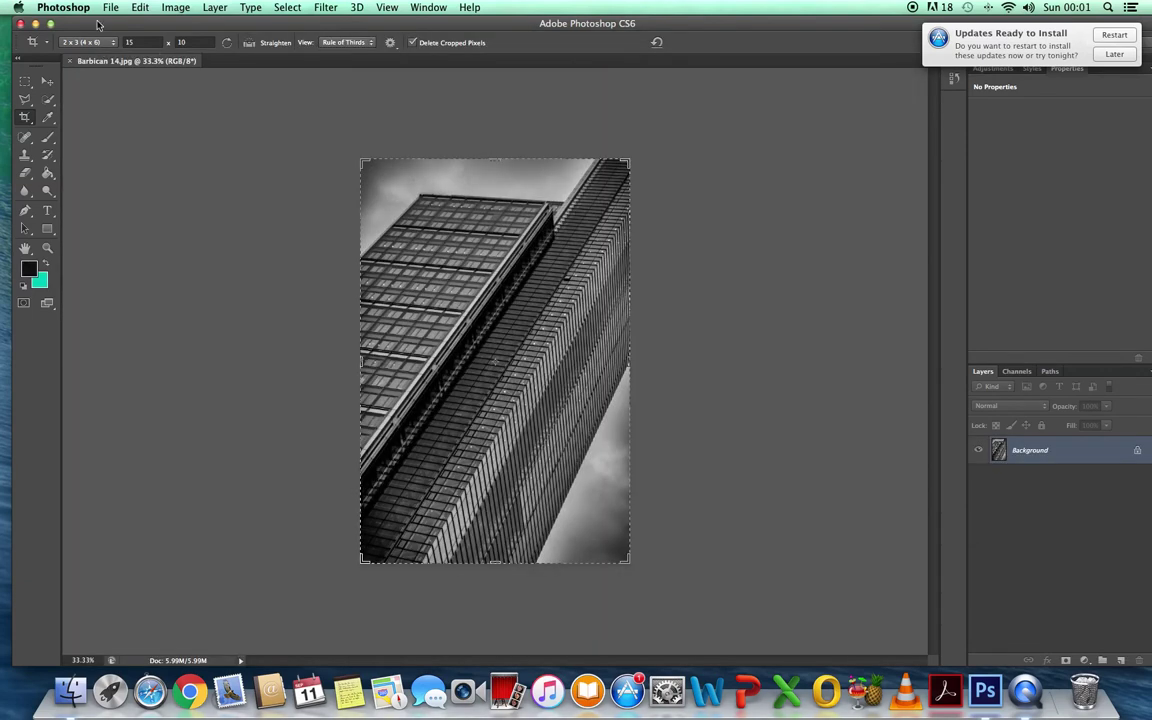
{"action": "left_click", "coordinate": [109, 8]}
{"action": "left_click", "coordinate": [123, 115]}
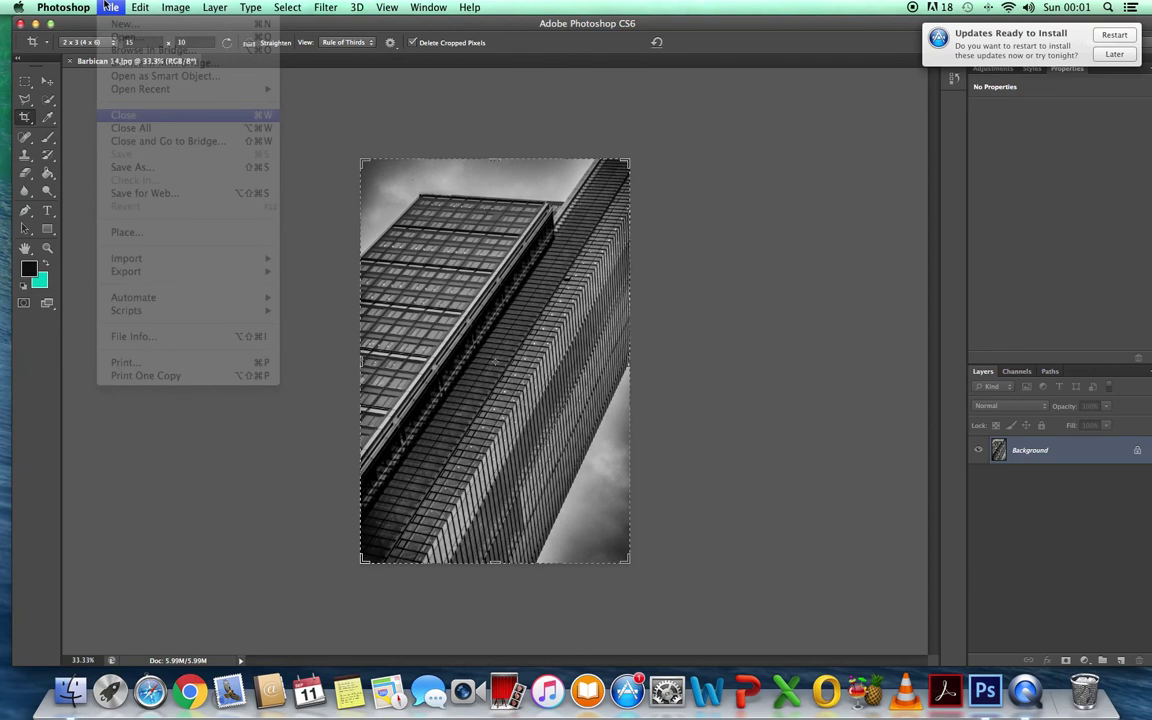
{"action": "left_click", "coordinate": [109, 8]}
{"action": "left_click", "coordinate": [118, 37]}
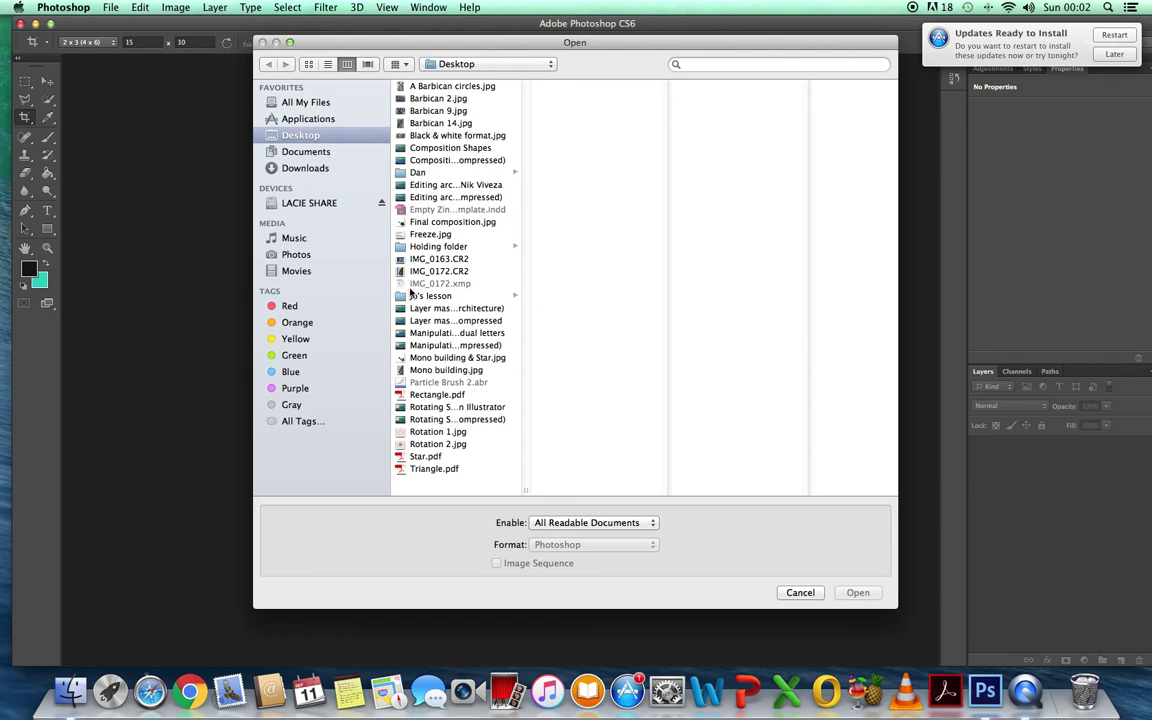
{"action": "left_click", "coordinate": [812, 593]}
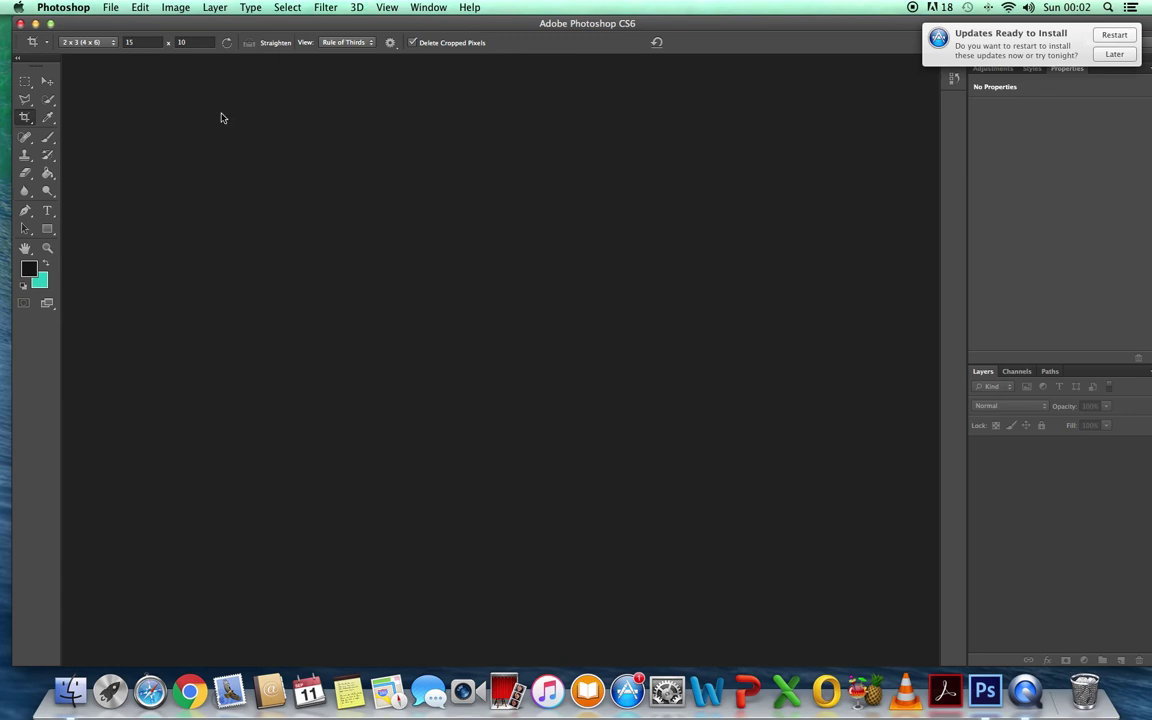
Create a new blank document 15 cm wide and 30 cm tall, then select the Move tool
{"action": "left_click", "coordinate": [108, 8]}
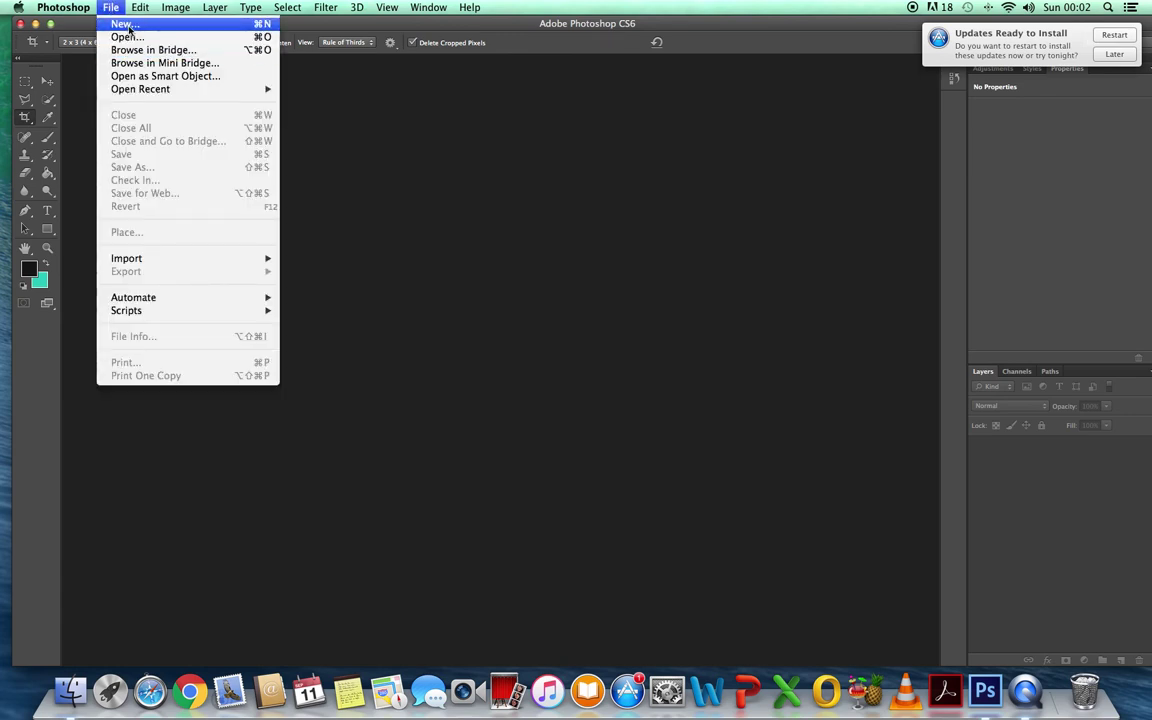
{"action": "left_click", "coordinate": [130, 30]}
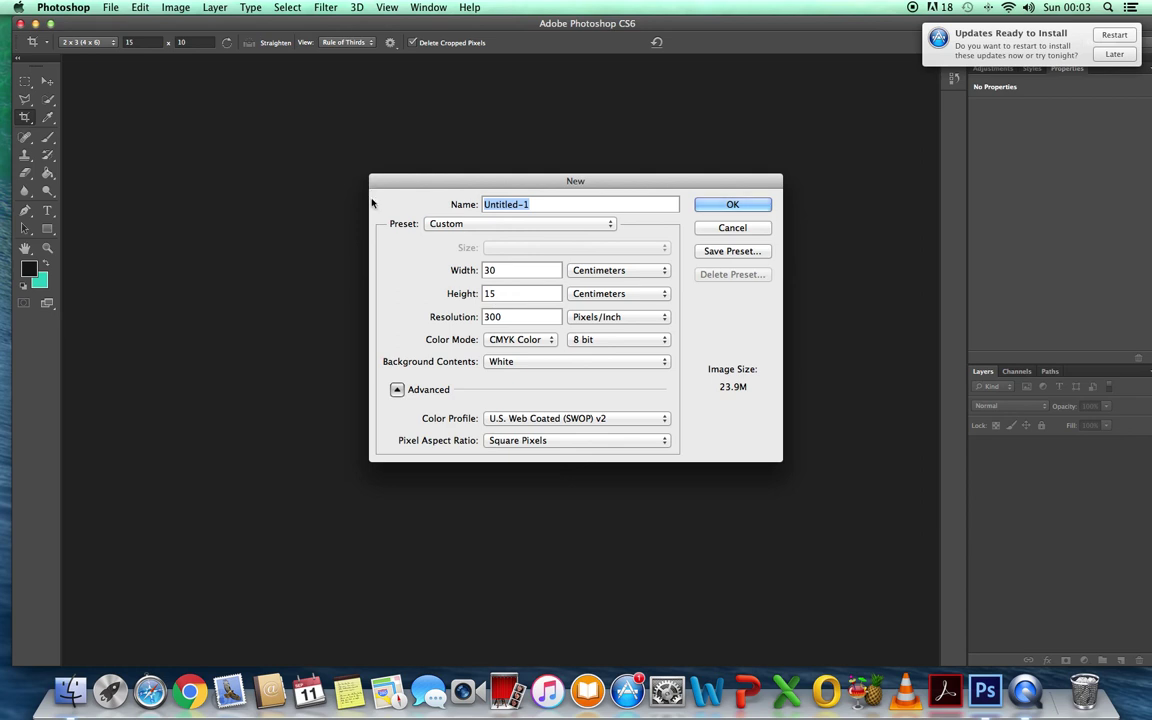
{"action": "left_click", "coordinate": [505, 294]}
{"action": "key", "text": "BackSpace"}
{"action": "key", "text": "BackSpace"}
{"action": "type", "text": "30"}
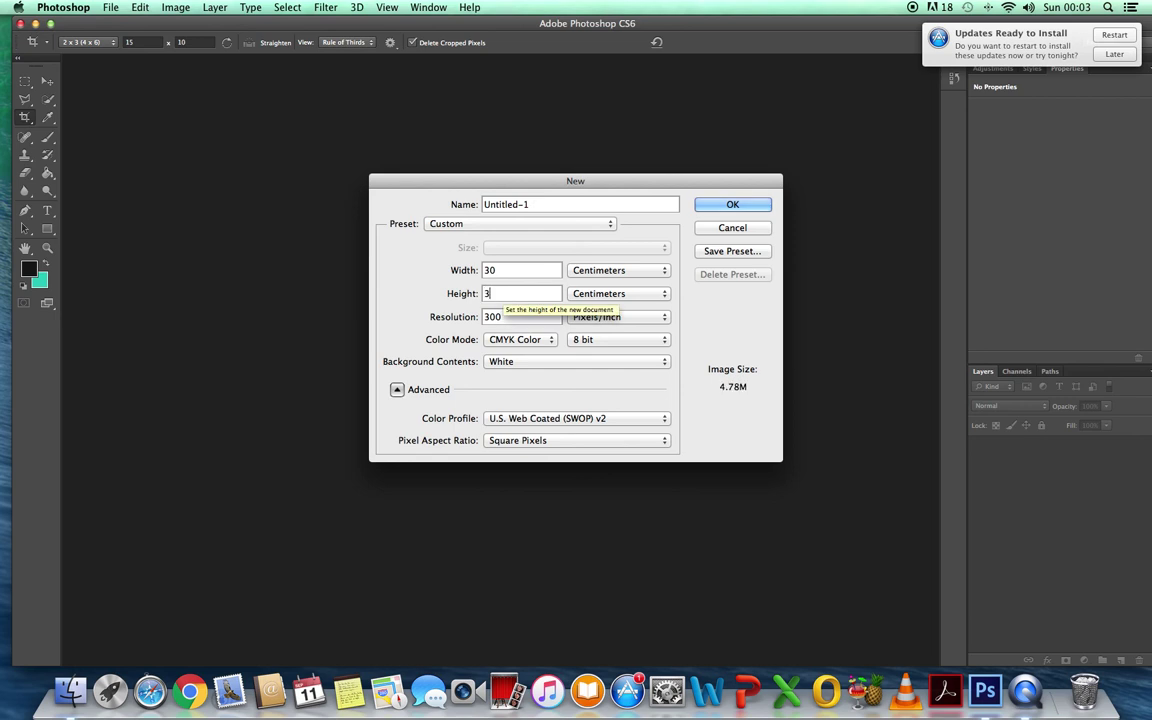
{"action": "left_click", "coordinate": [500, 271]}
{"action": "key", "text": "BackSpace"}
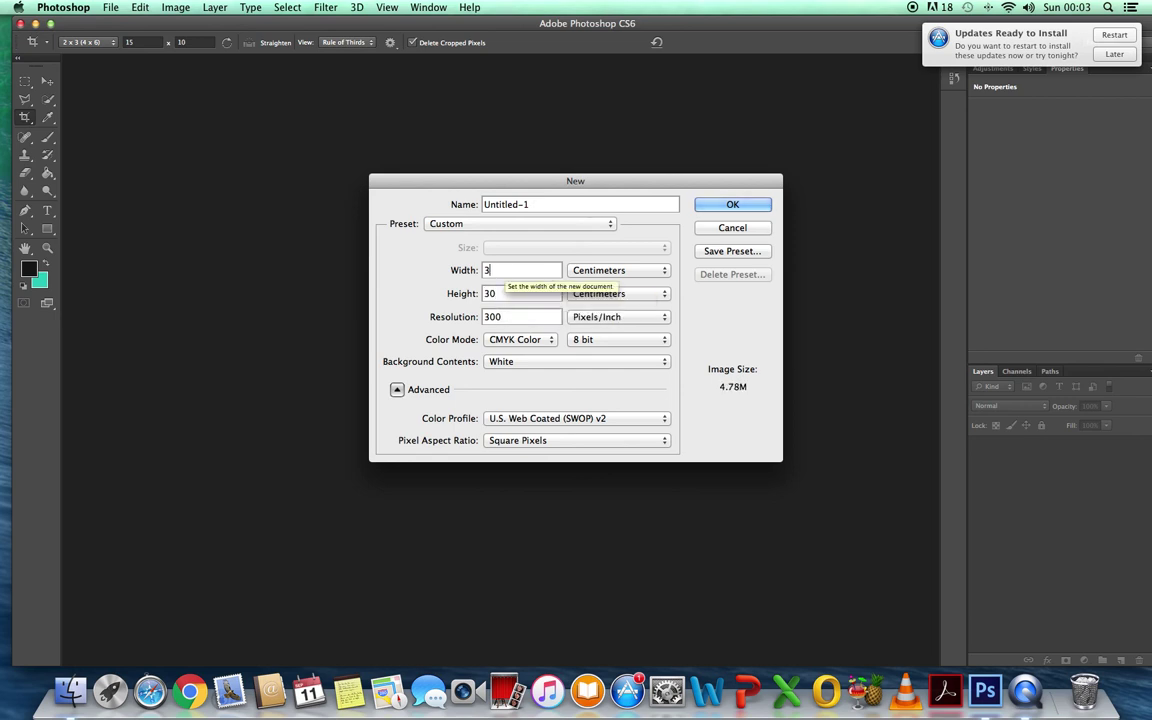
{"action": "key", "text": "BackSpace"}
{"action": "type", "text": "15"}
{"action": "left_click", "coordinate": [745, 205]}
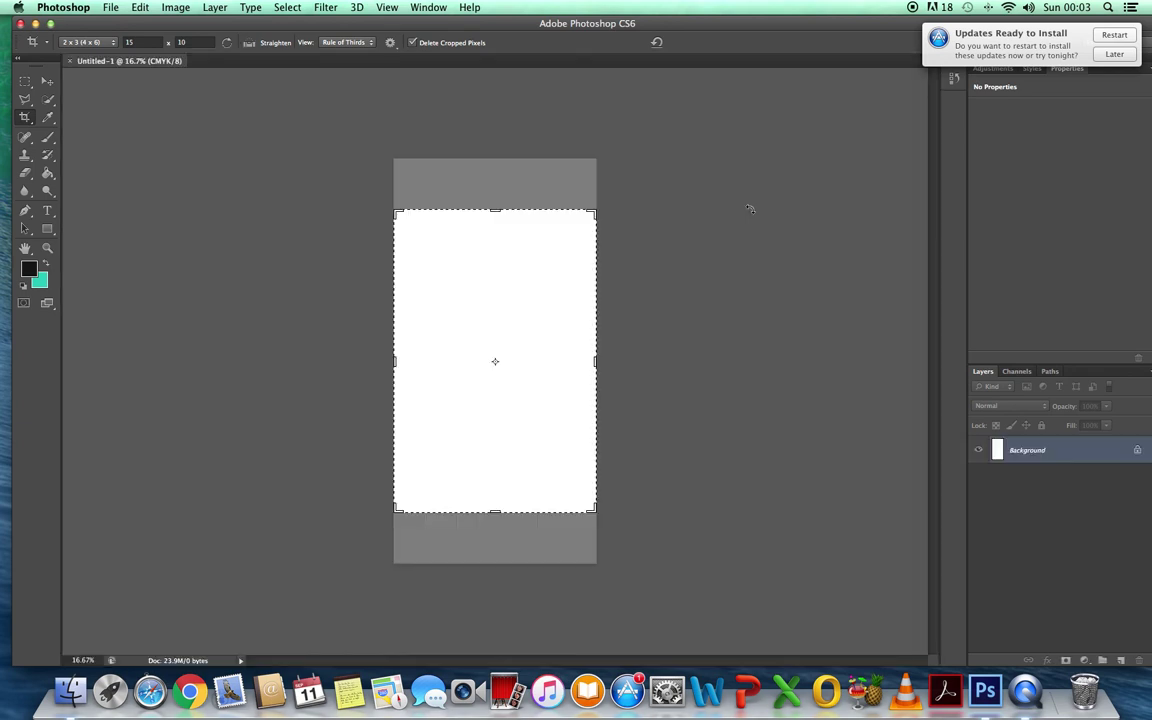
{"action": "left_click", "coordinate": [47, 81]}
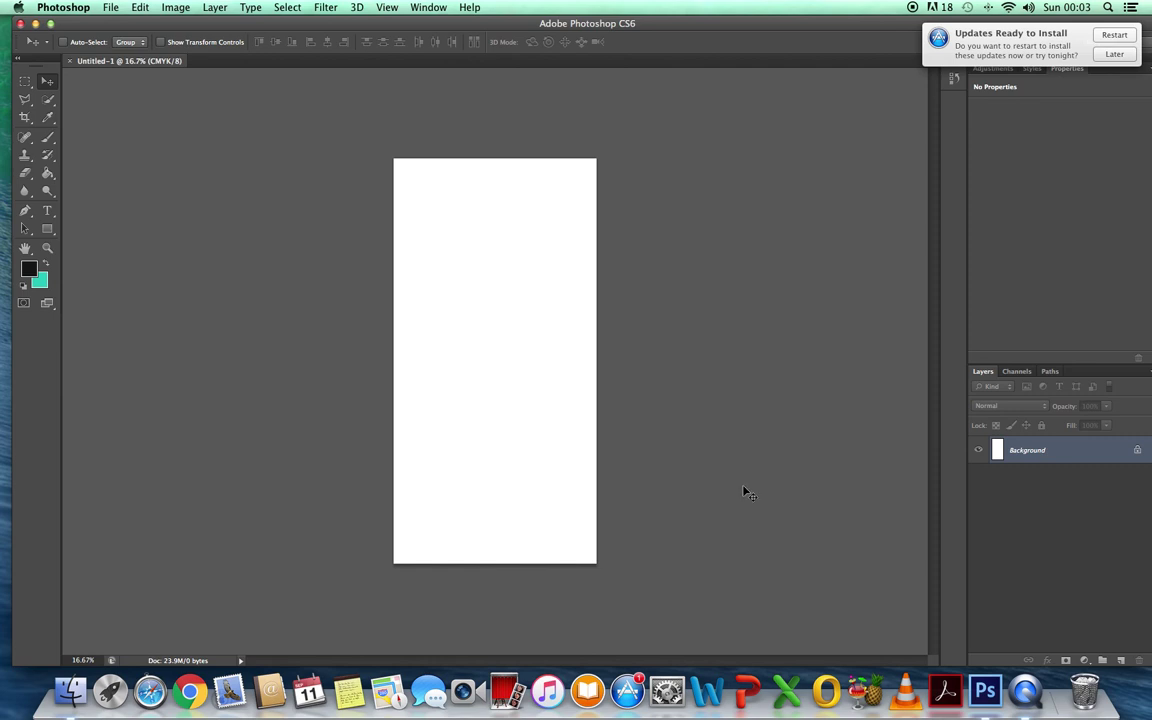
{"action": "left_click", "coordinate": [110, 7]}
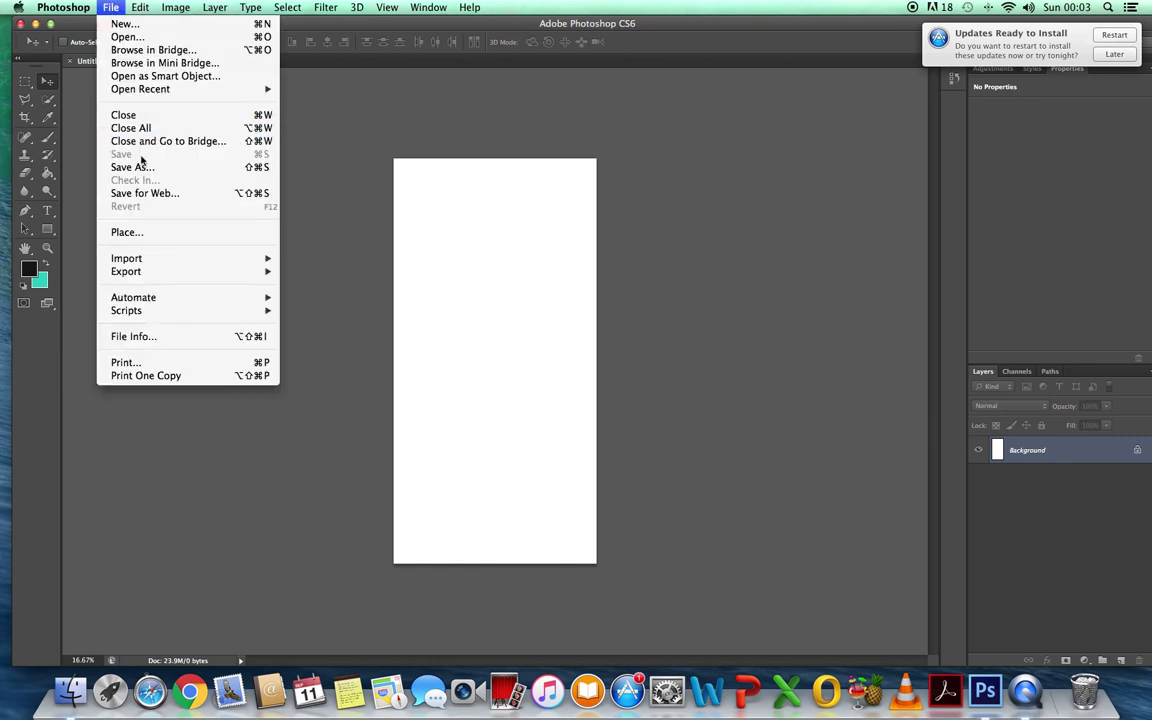
Place Barbican 2.jpg, drag it to the top of the page and commit it
{"action": "left_click", "coordinate": [148, 236]}
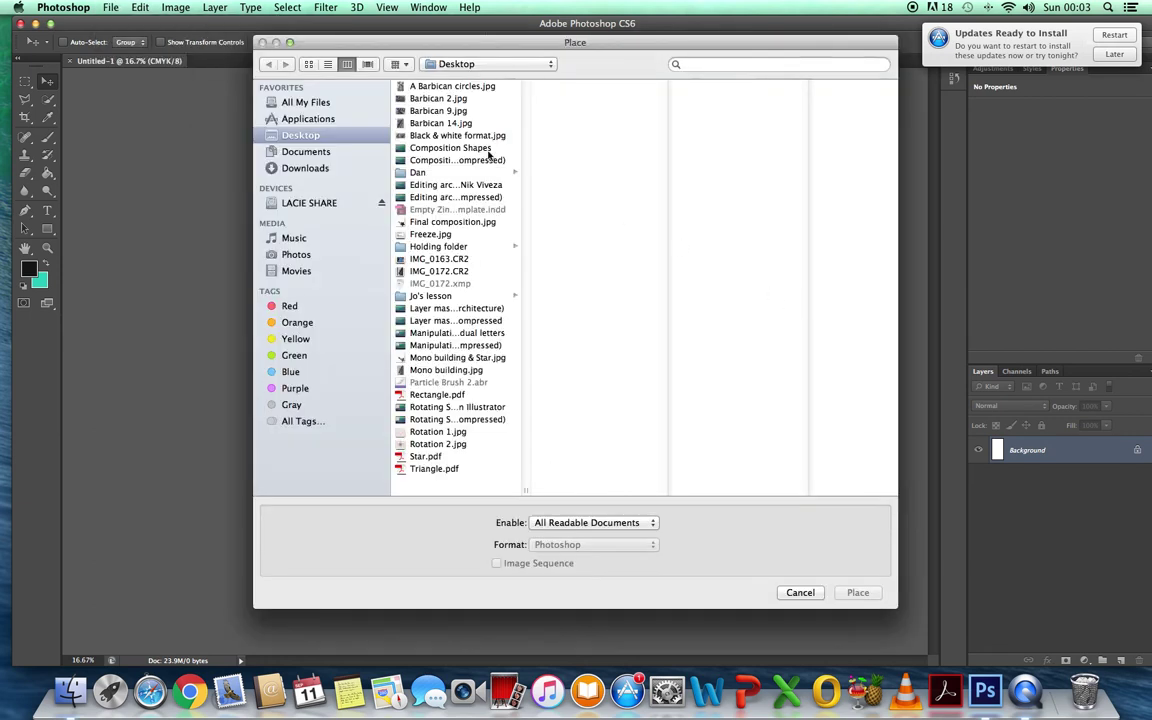
{"action": "left_click", "coordinate": [432, 100]}
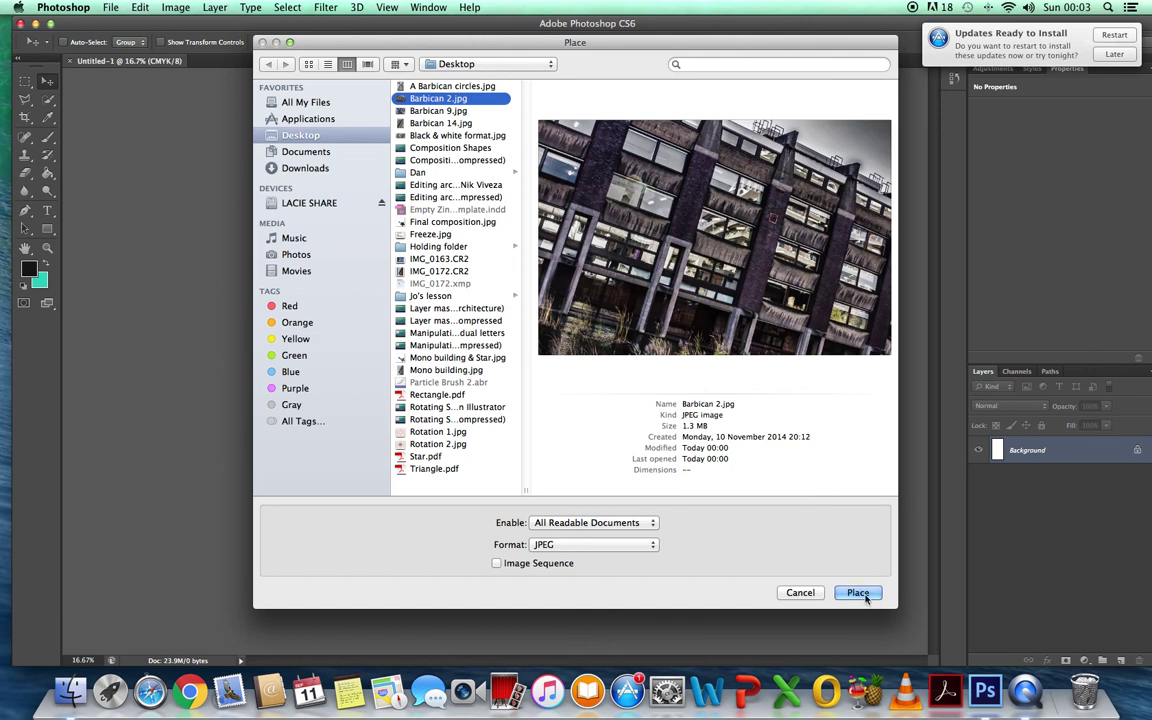
{"action": "left_click", "coordinate": [858, 593]}
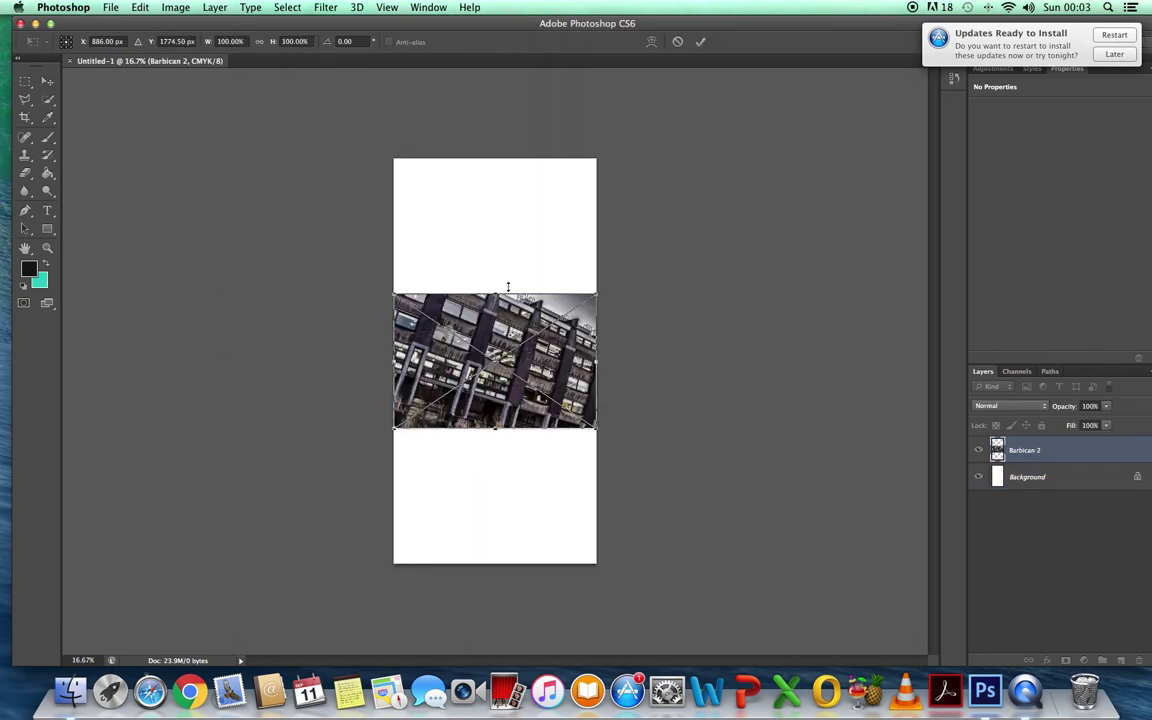
{"action": "left_click_drag", "start_coordinate": [513, 322], "coordinate": [515, 187]}
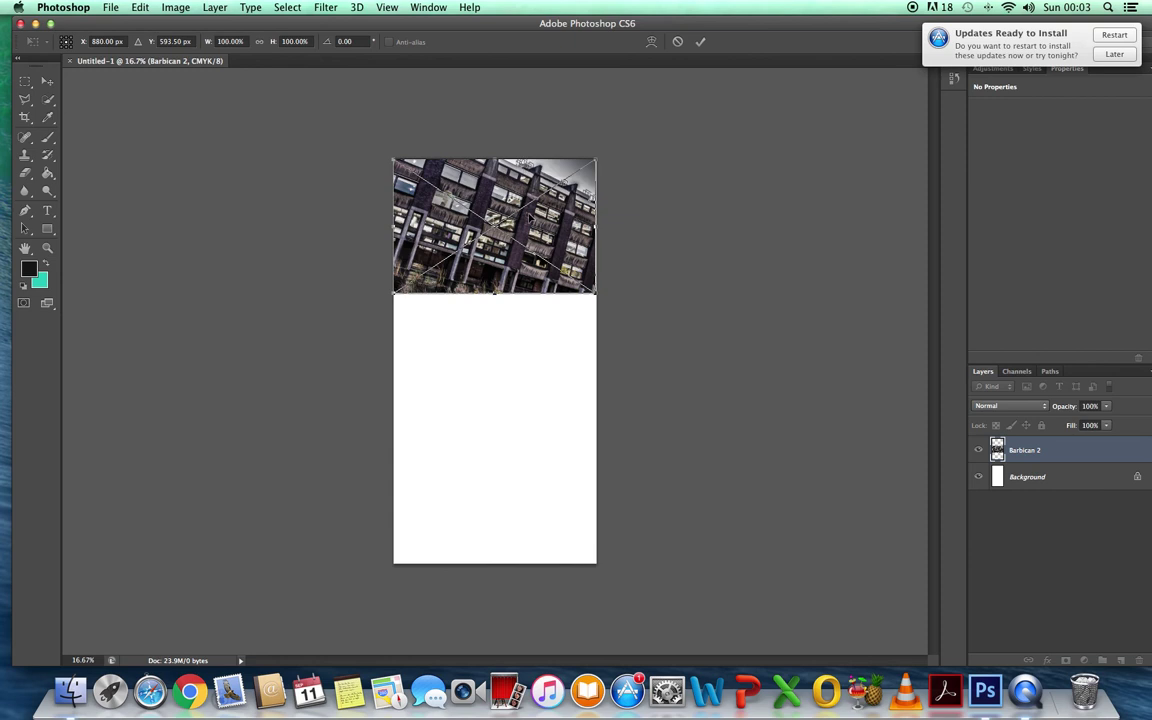
{"action": "left_click", "coordinate": [702, 43]}
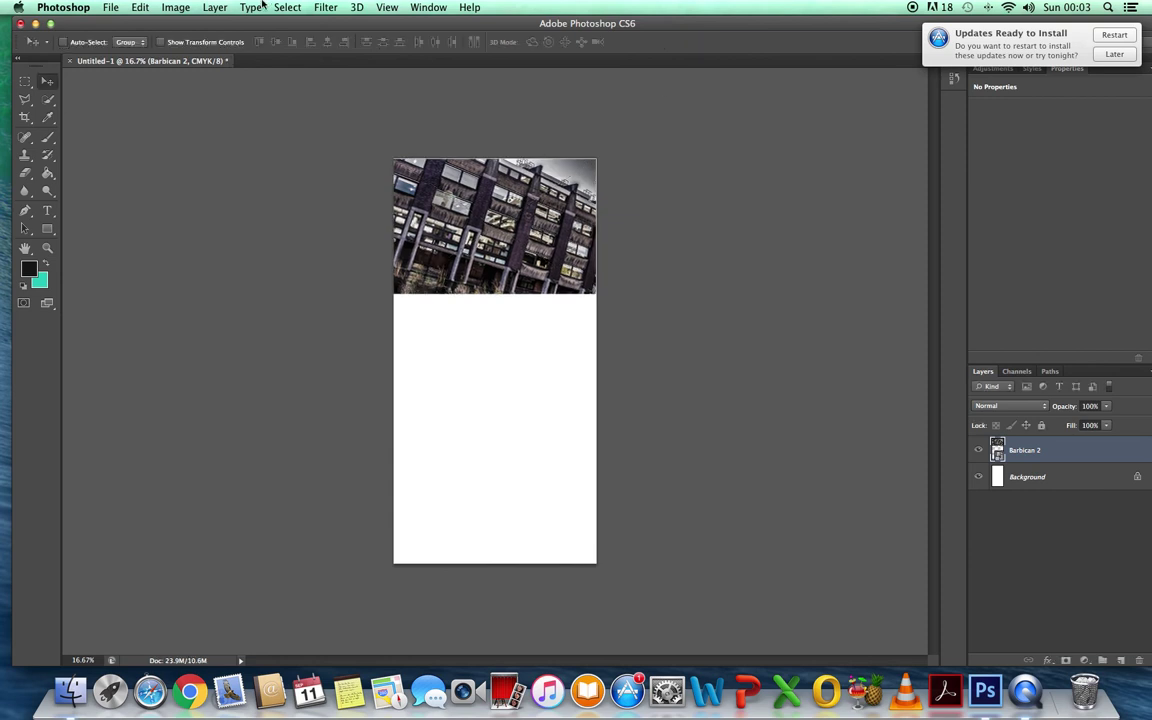
Place Barbican 9.jpg in the middle of the page and commit it
{"action": "left_click", "coordinate": [114, 8]}
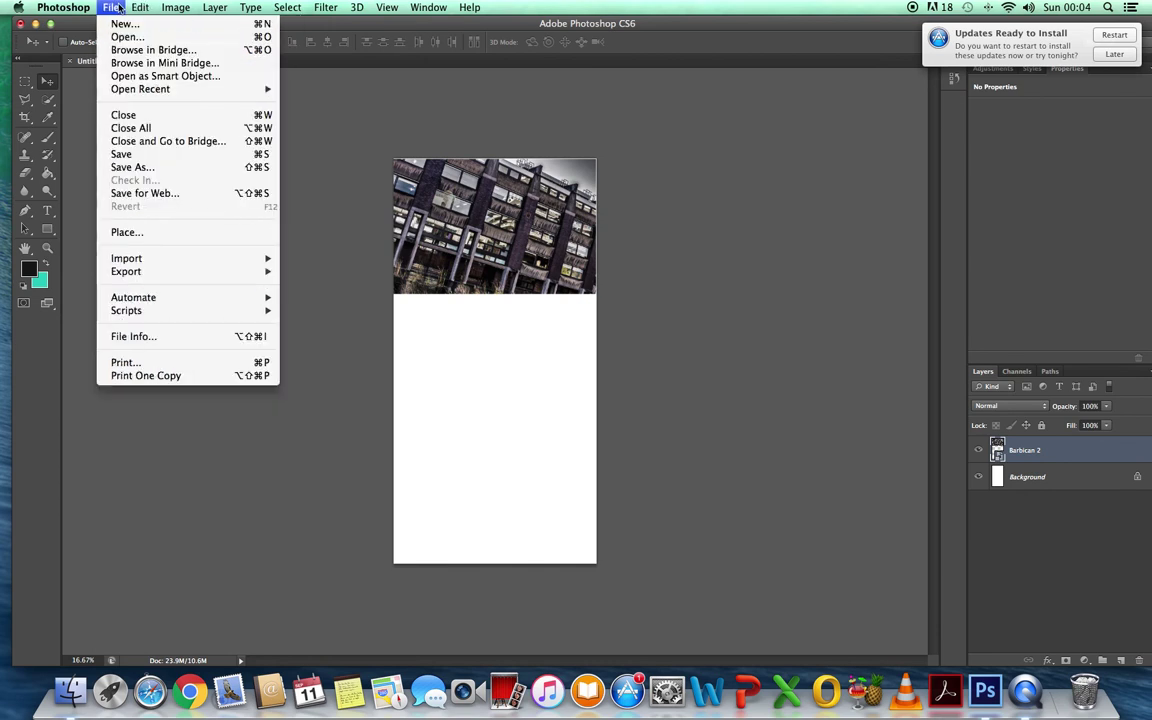
{"action": "left_click", "coordinate": [124, 232]}
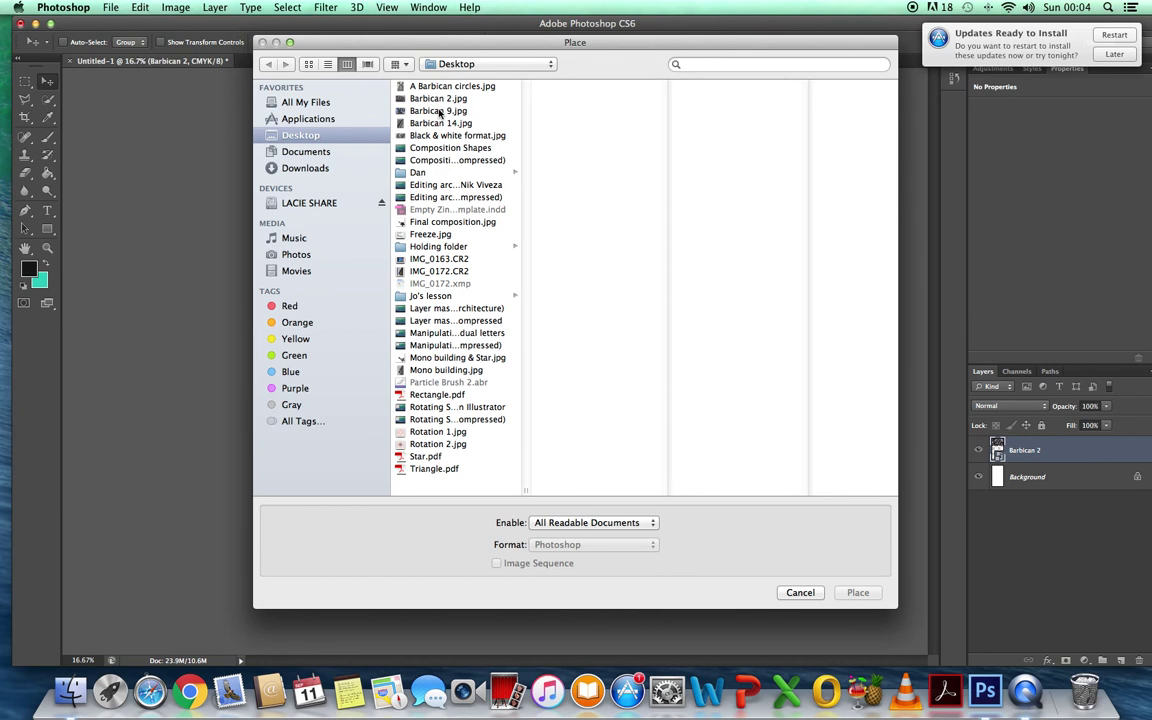
{"action": "left_click", "coordinate": [438, 111]}
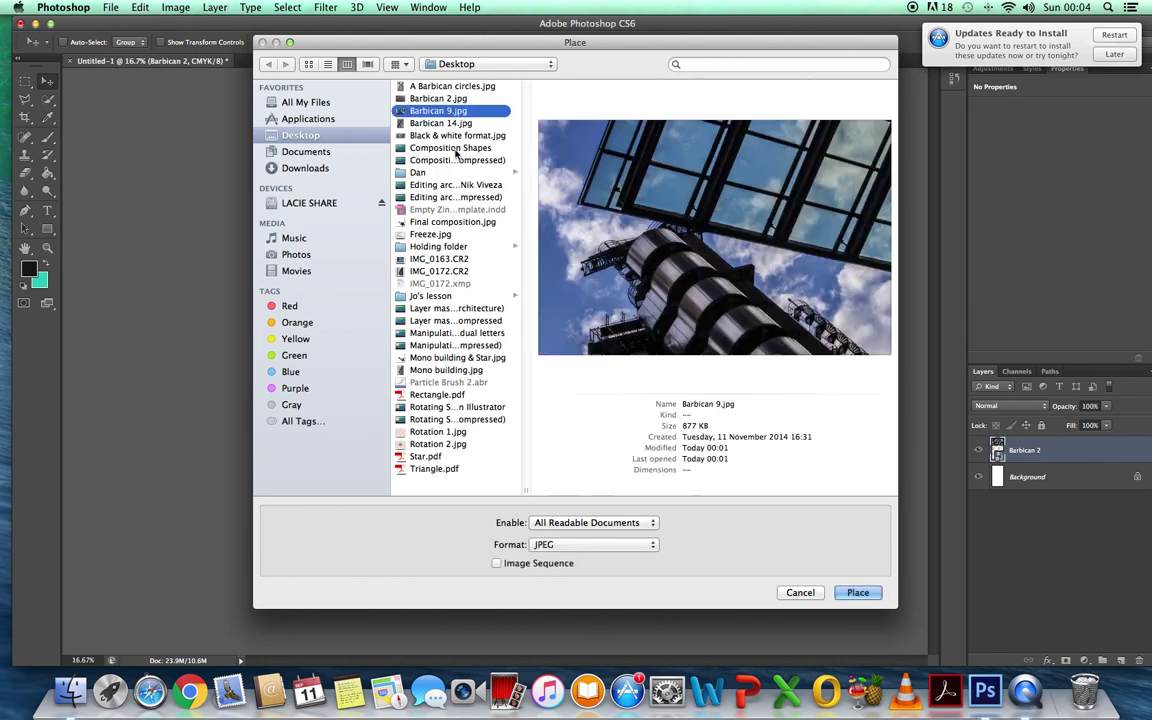
{"action": "left_click", "coordinate": [858, 593]}
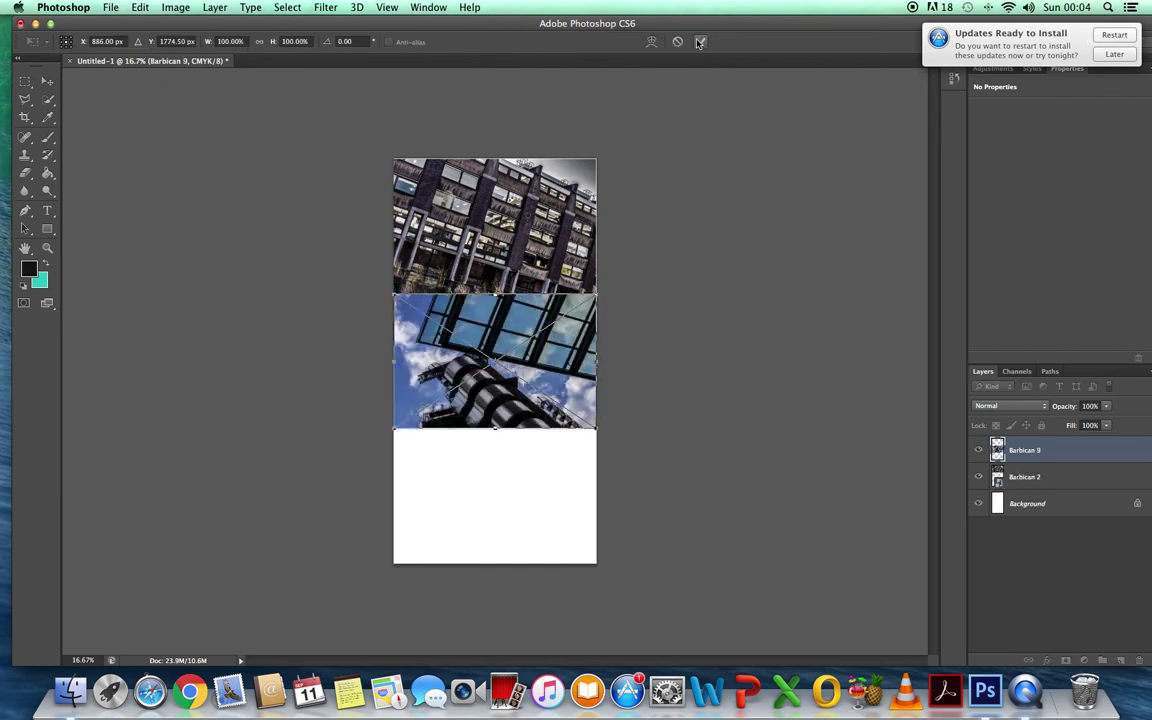
{"action": "key", "text": "Return"}
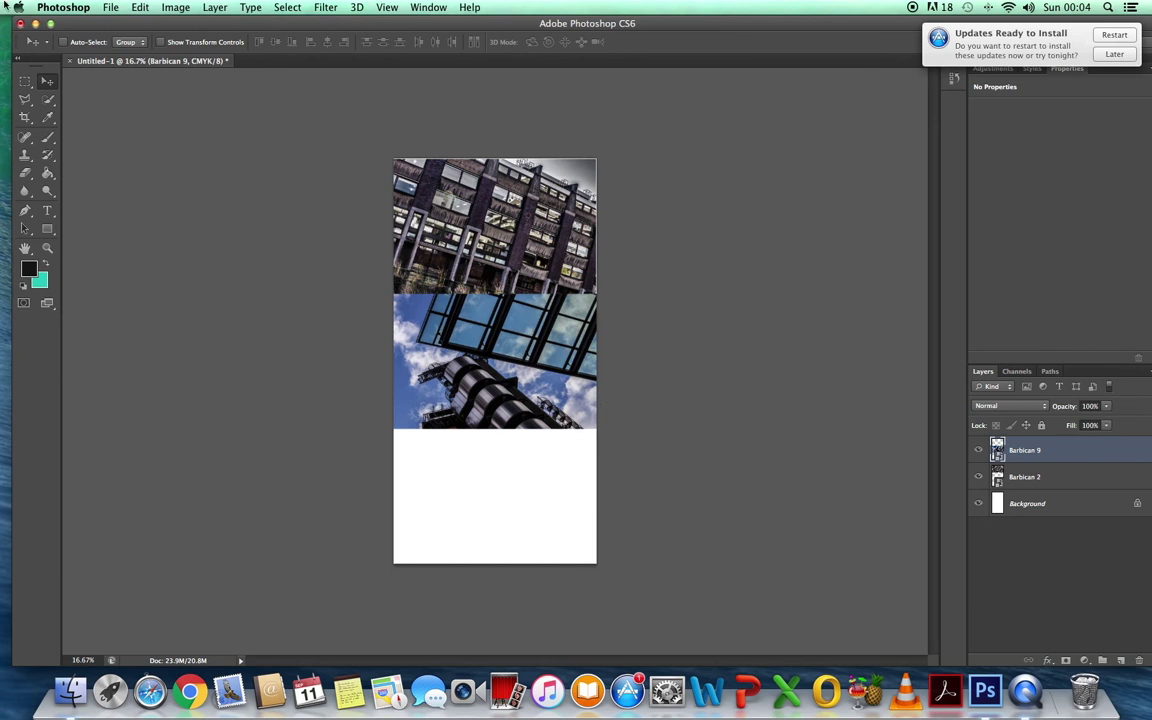
Place a second copy of Barbican 2.jpg and drag it into the bottom third
{"action": "left_click", "coordinate": [111, 8]}
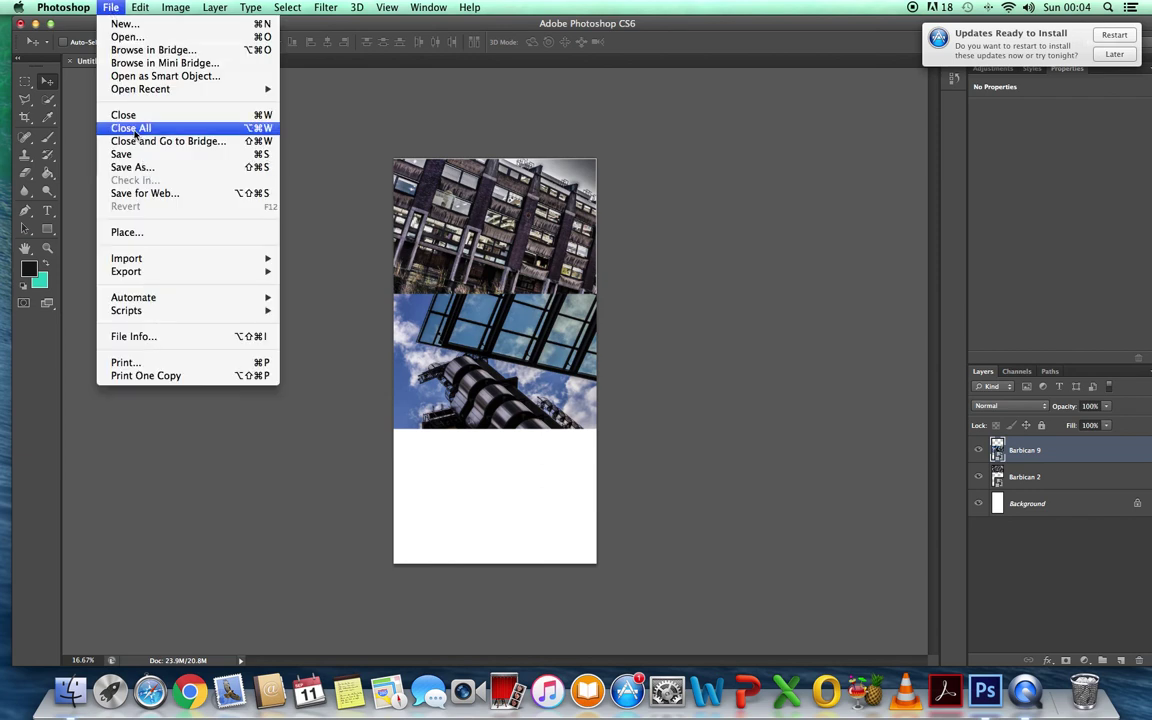
{"action": "left_click", "coordinate": [160, 238]}
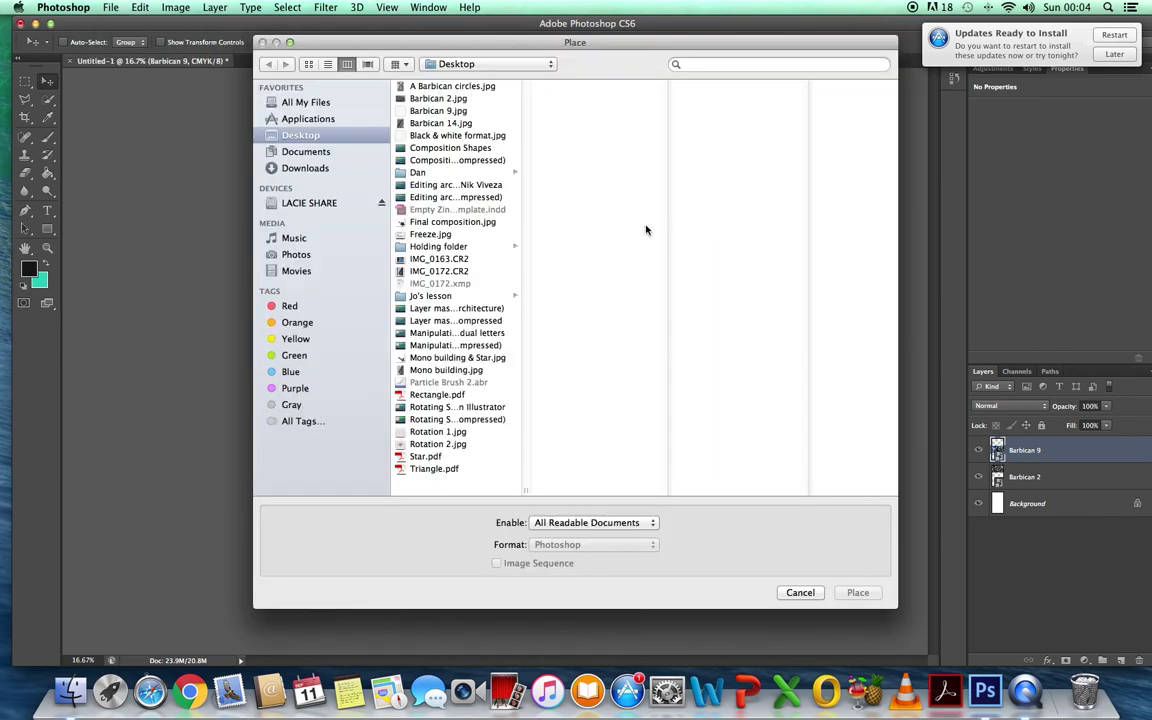
{"action": "left_click", "coordinate": [427, 99]}
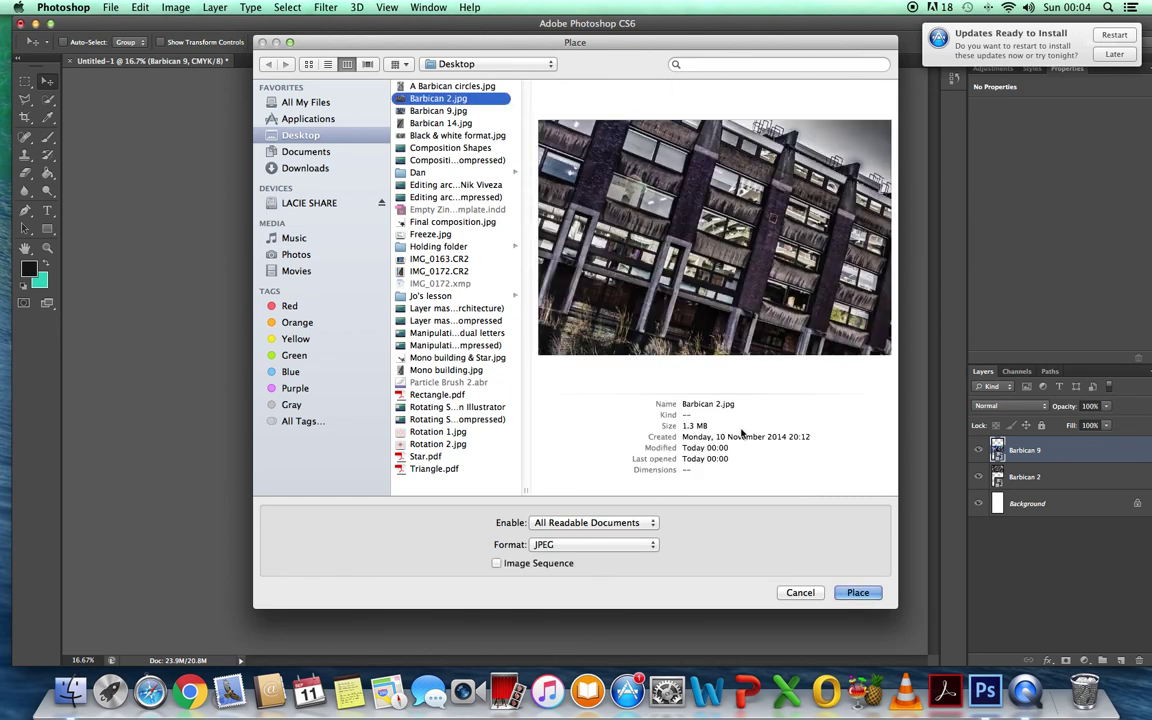
{"action": "left_click", "coordinate": [857, 593]}
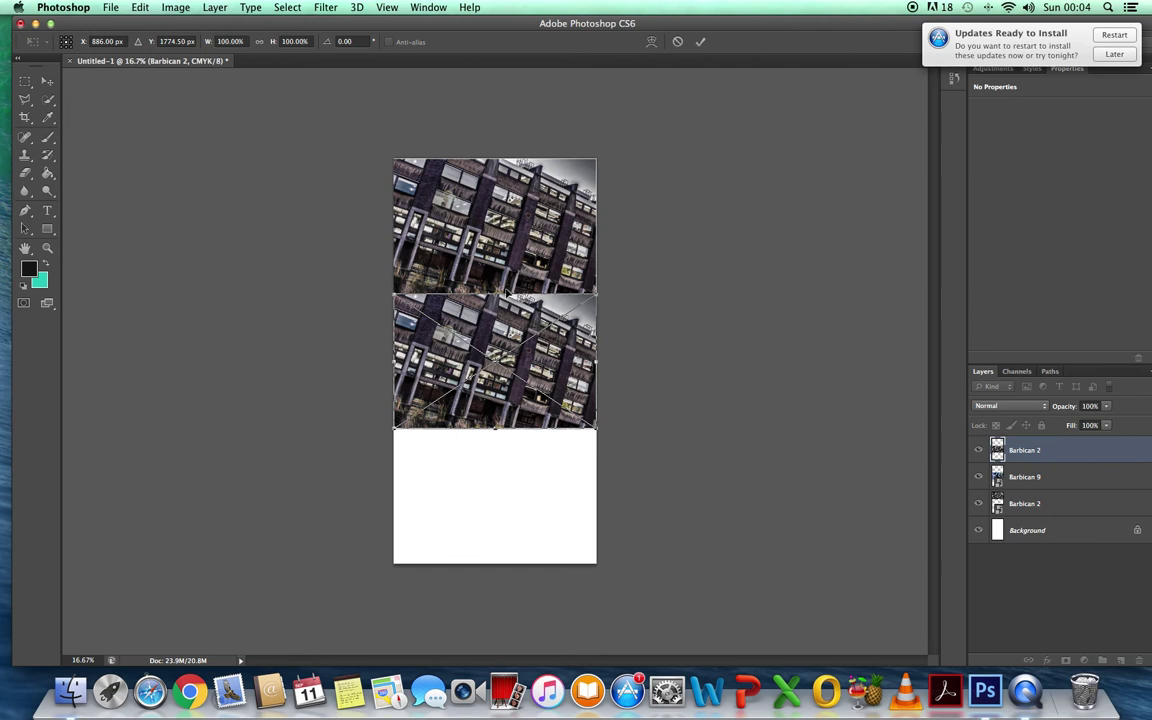
{"action": "left_click_drag", "start_coordinate": [507, 293], "coordinate": [512, 450]}
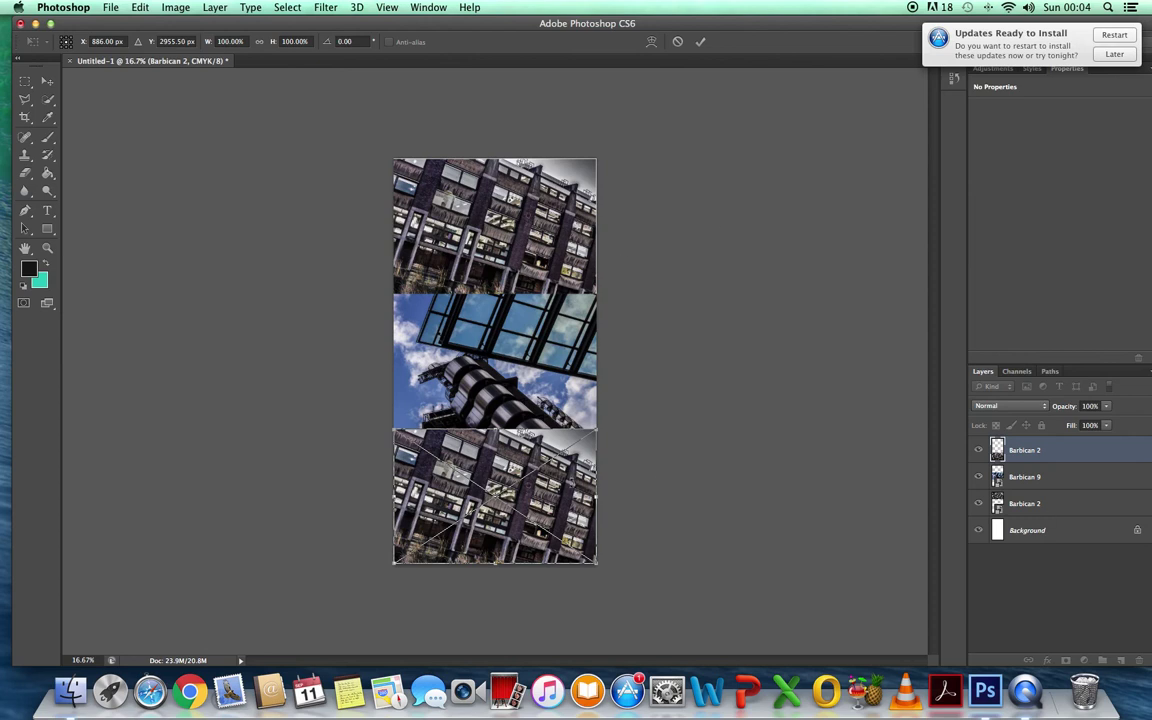
{"action": "left_click", "coordinate": [700, 42]}
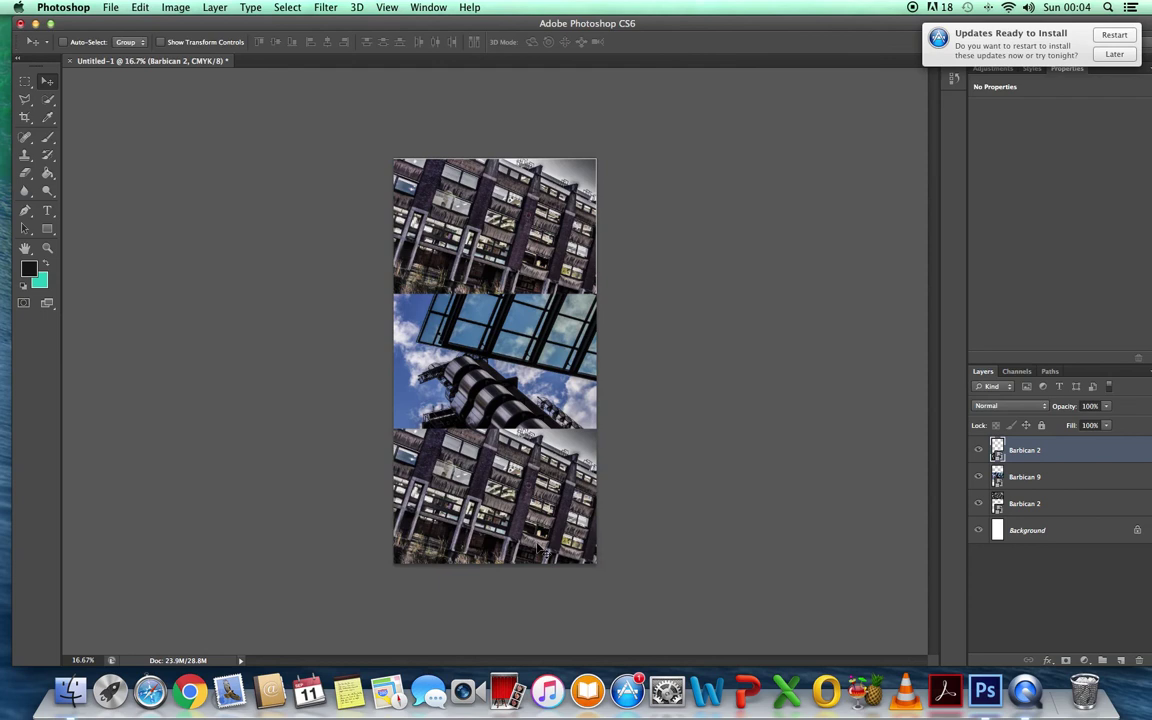
Nudge the Barbican 9 layer and the bottom Barbican 2 layer slightly to align the stack
{"action": "left_click", "coordinate": [1043, 479]}
{"action": "mouse_move", "coordinate": [507, 347]}
{"action": "left_mouse_down"}
{"action": "mouse_move", "coordinate": [510, 322]}
{"action": "mouse_move", "coordinate": [508, 355]}
{"action": "left_mouse_up"}
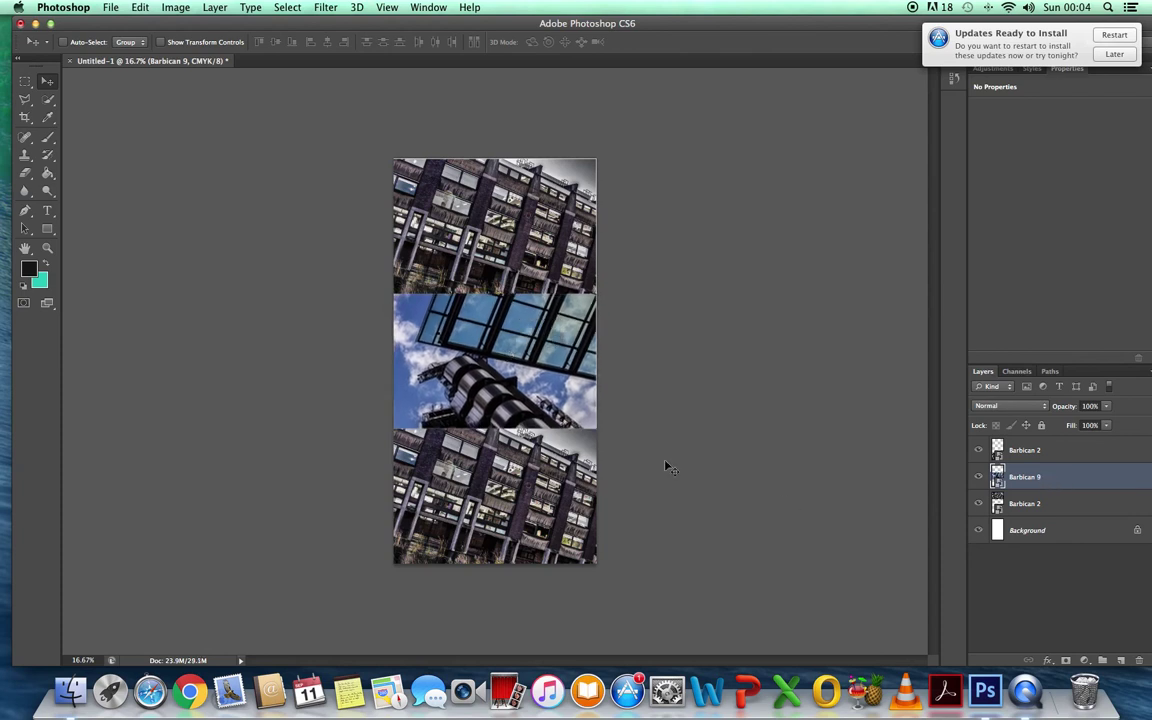
{"action": "left_click", "coordinate": [1054, 451]}
{"action": "left_click_drag", "start_coordinate": [504, 458], "coordinate": [423, 419]}
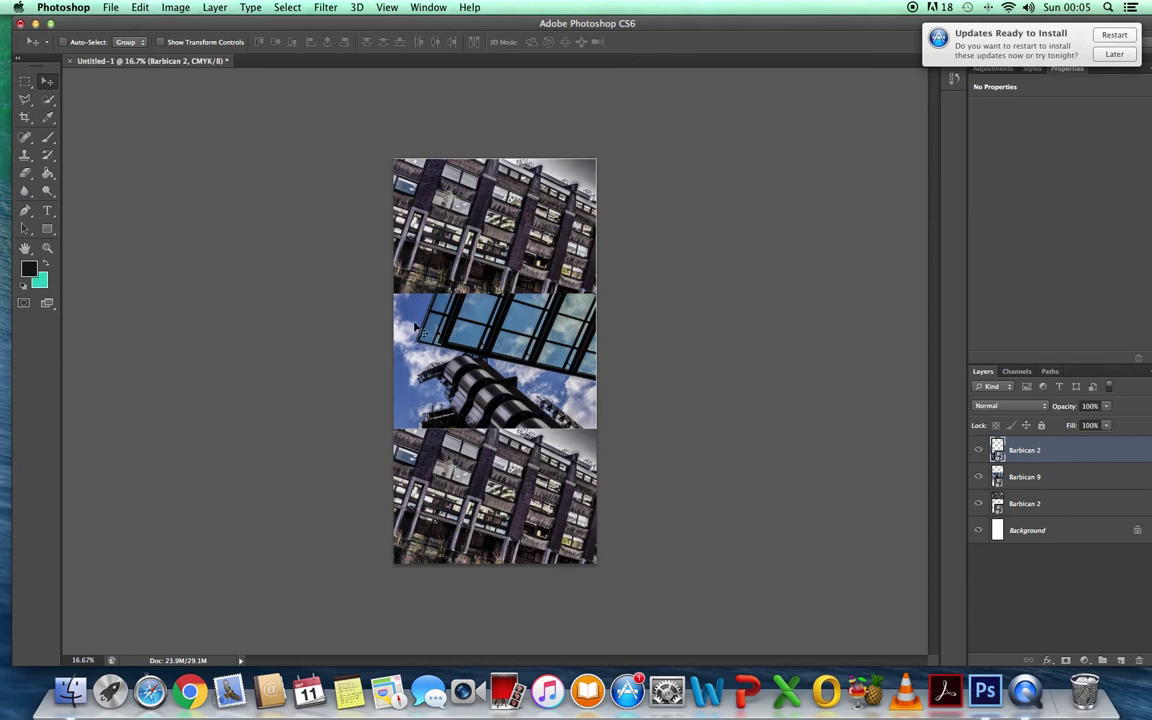
{"action": "left_click", "coordinate": [26, 119]}
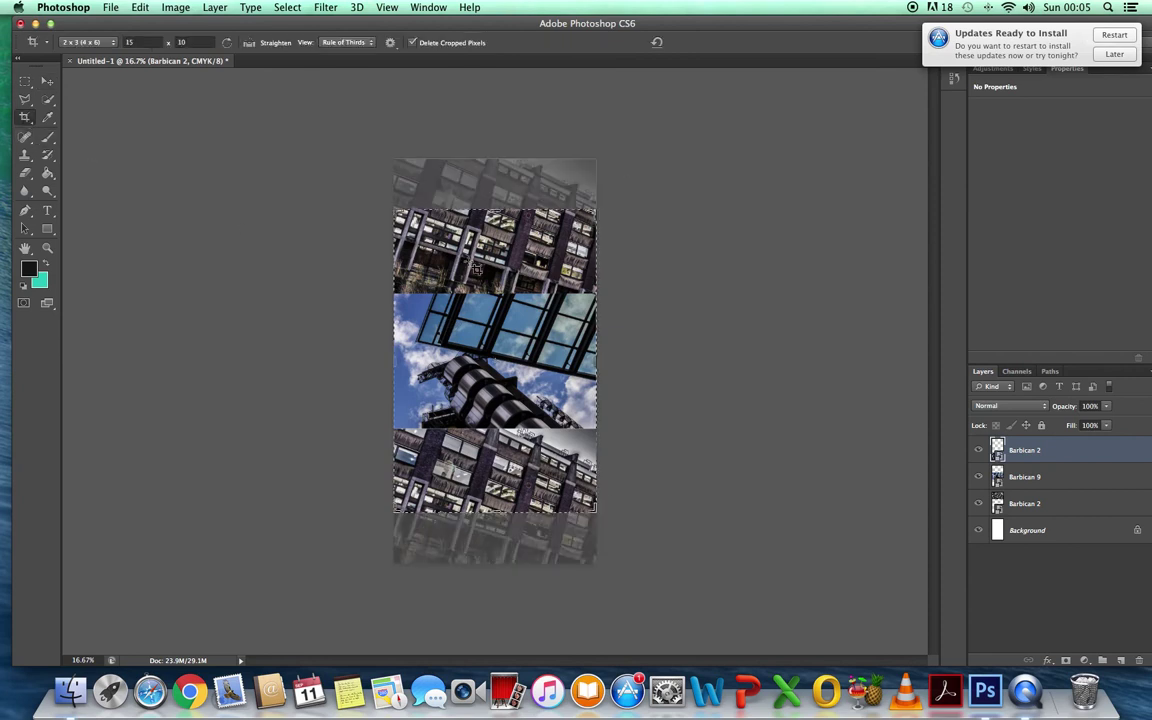
{"action": "left_click", "coordinate": [138, 42]}
{"action": "key", "text": "BackSpace"}
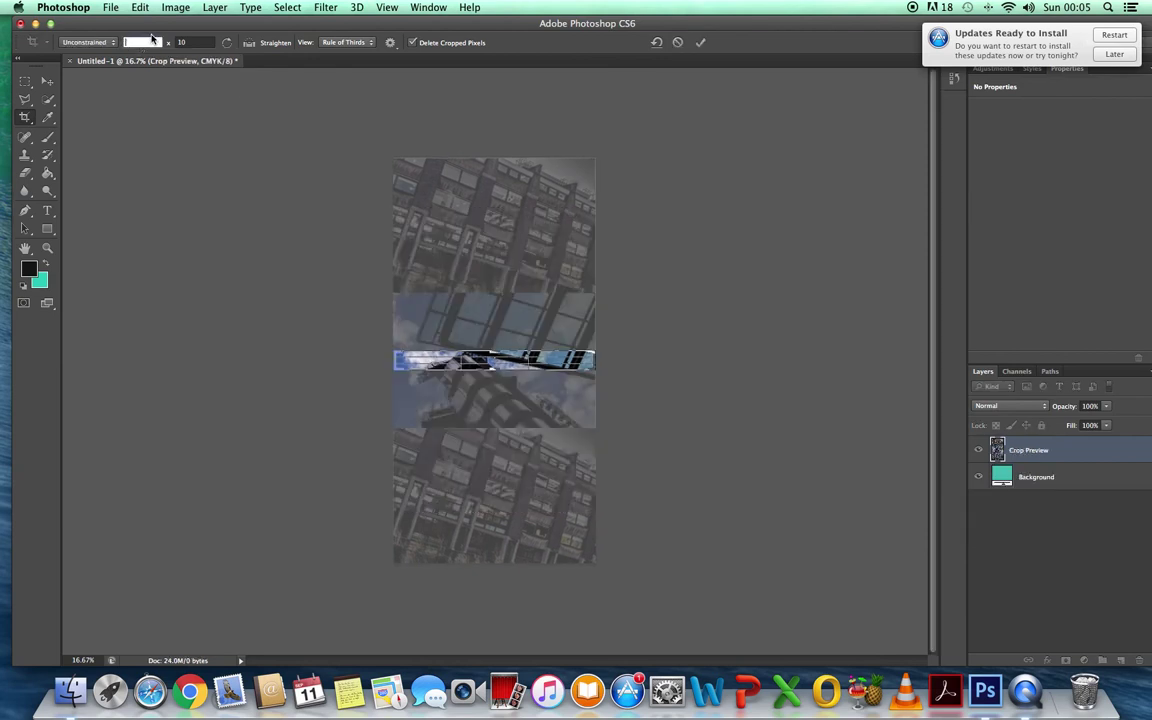
{"action": "left_click", "coordinate": [196, 41]}
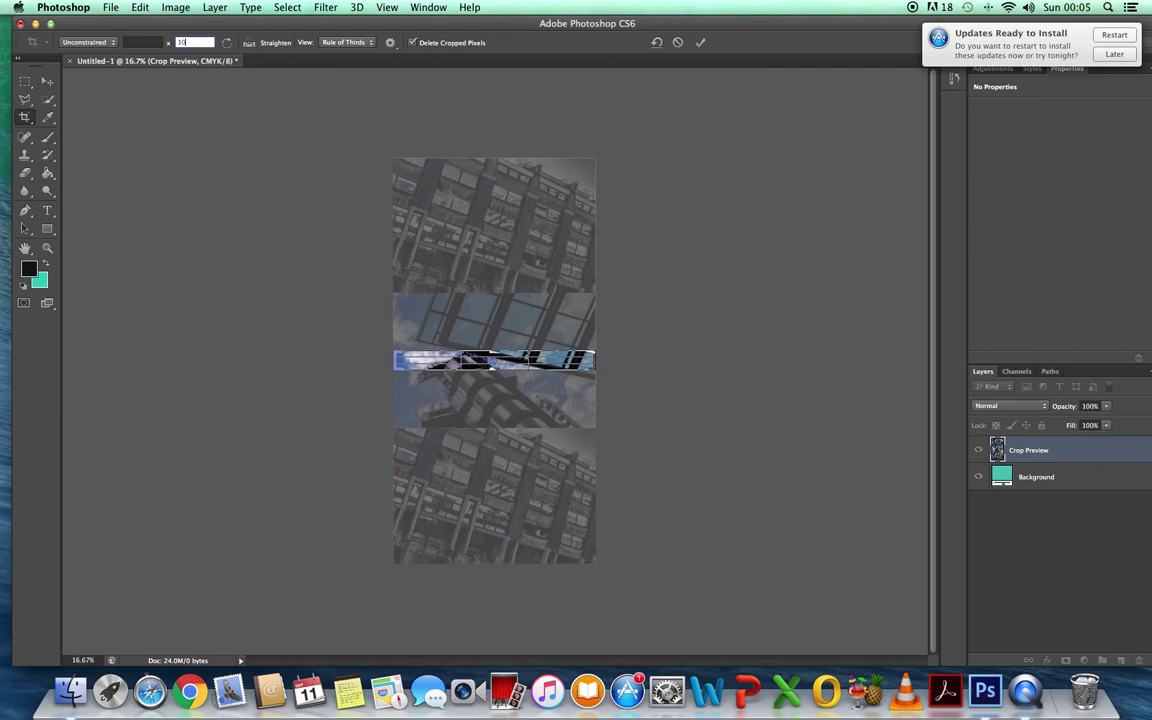
{"action": "key", "text": "BackSpace"}
{"action": "left_click", "coordinate": [679, 43]}
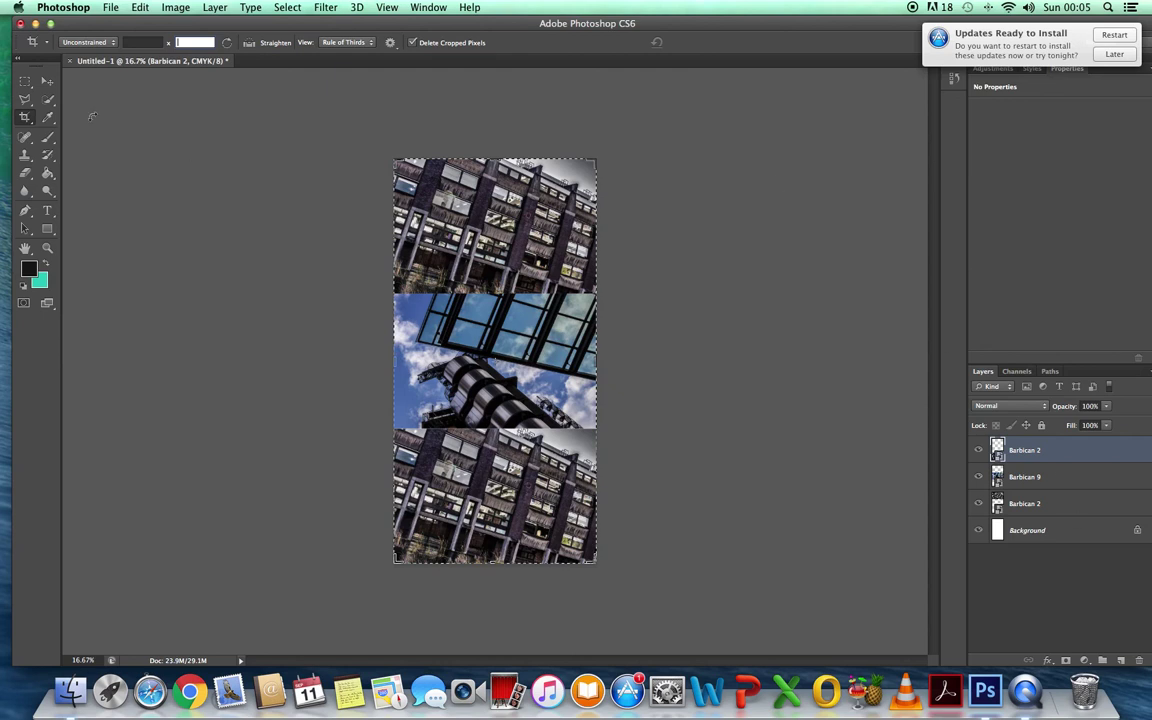
{"action": "left_click", "coordinate": [47, 80]}
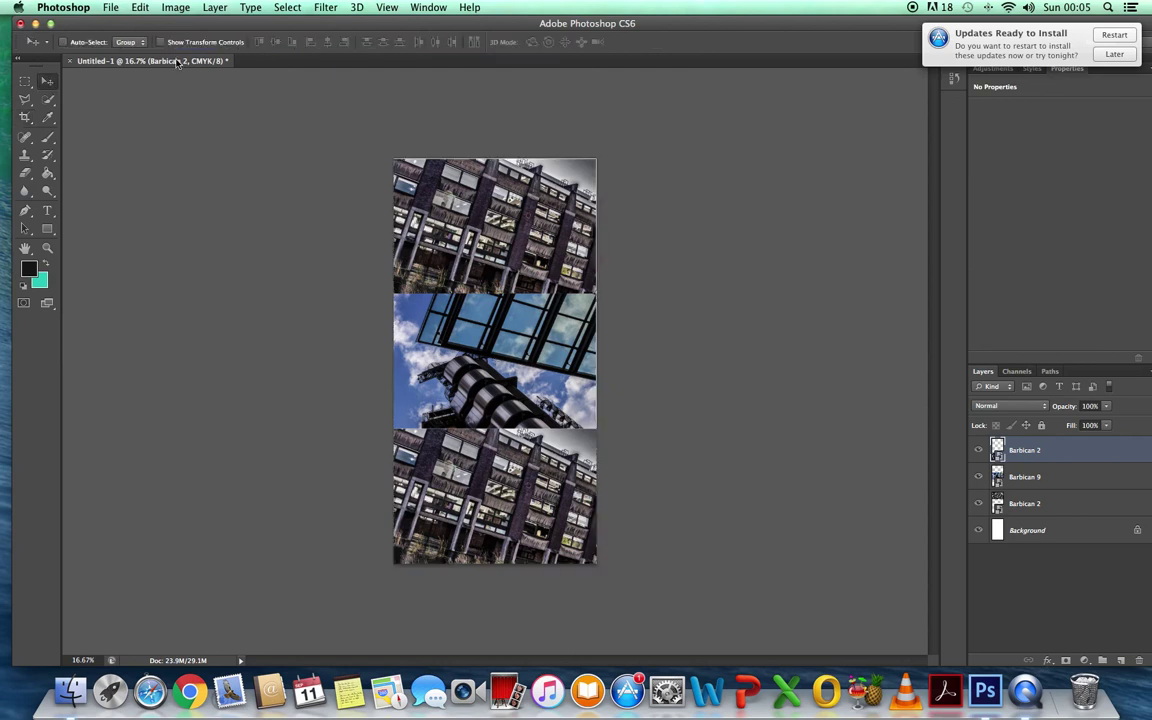
Flatten all layers into one Background, then crop slightly inward to trim the uneven edges
{"action": "left_click", "coordinate": [215, 7]}
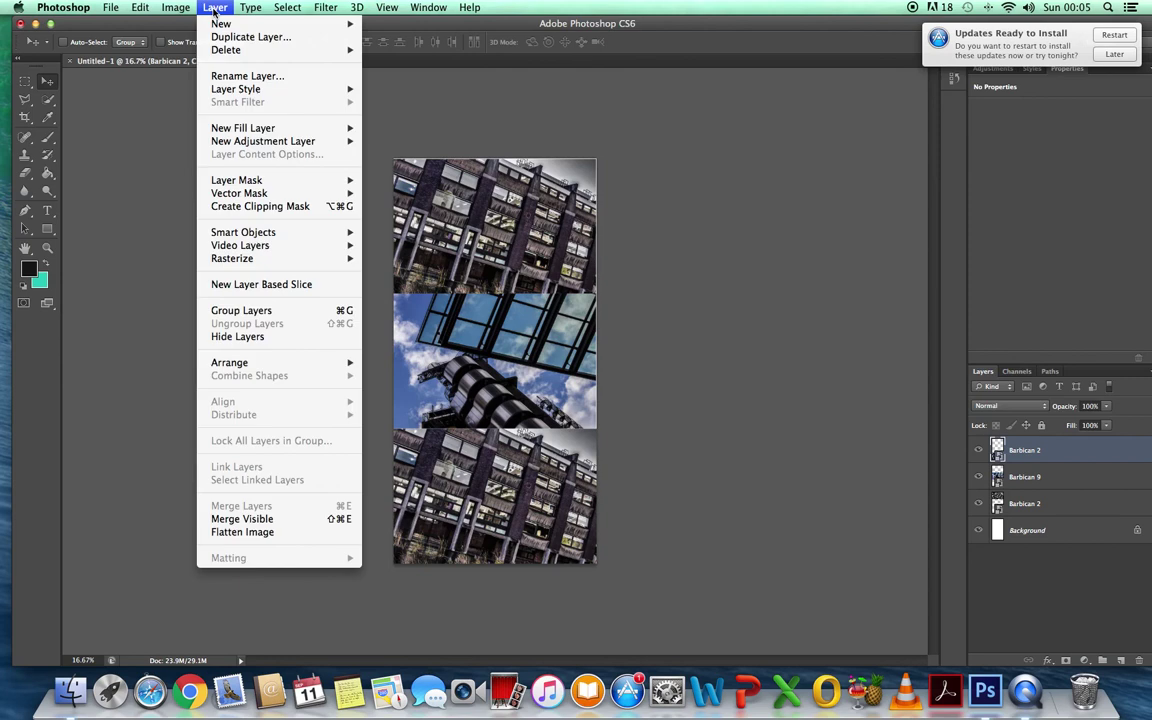
{"action": "left_click", "coordinate": [224, 534]}
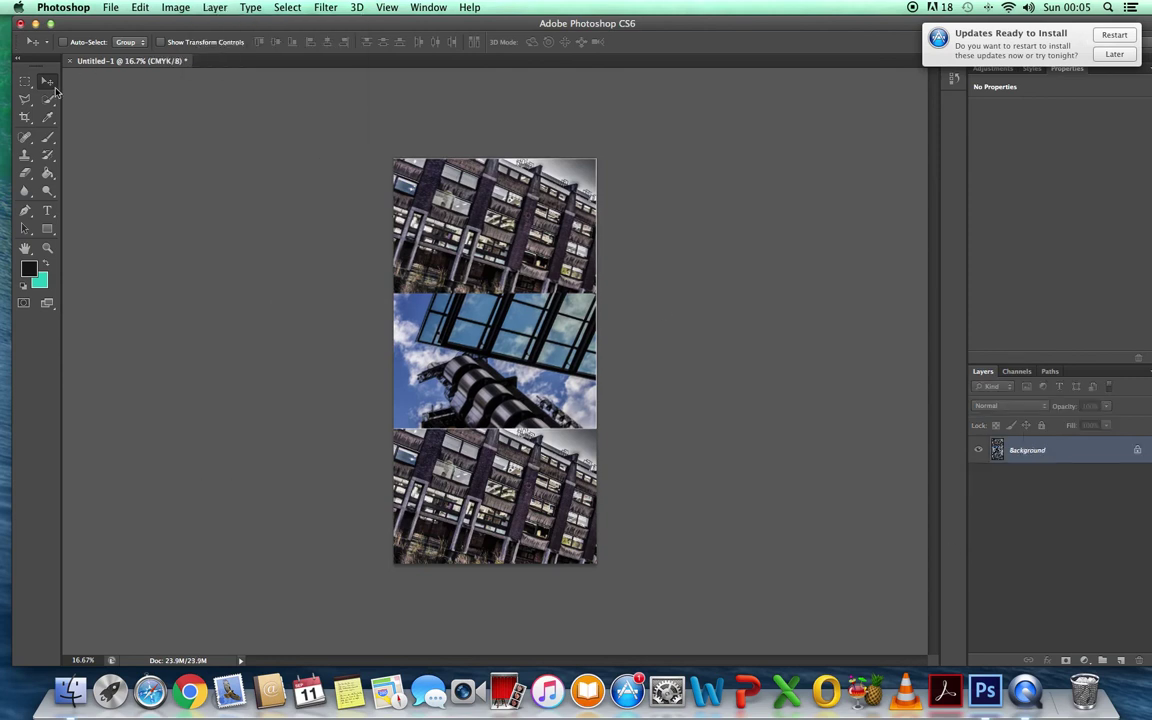
{"action": "left_click", "coordinate": [25, 117]}
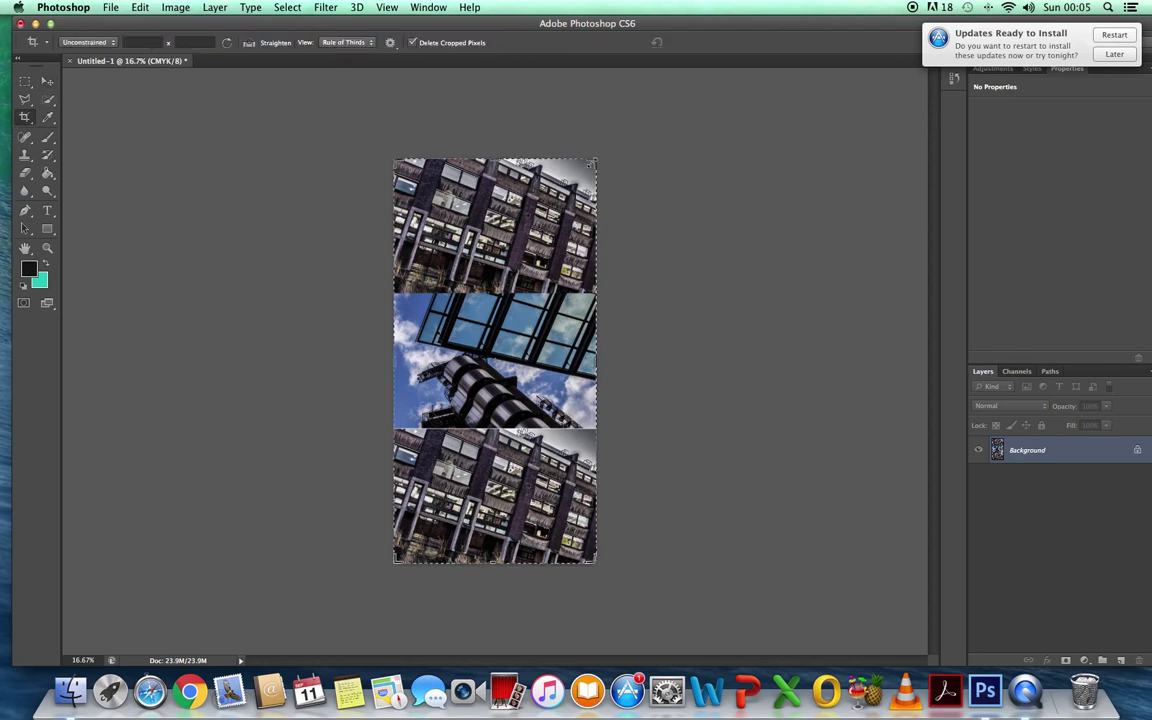
{"action": "left_click_drag", "start_coordinate": [594, 160], "coordinate": [597, 160]}
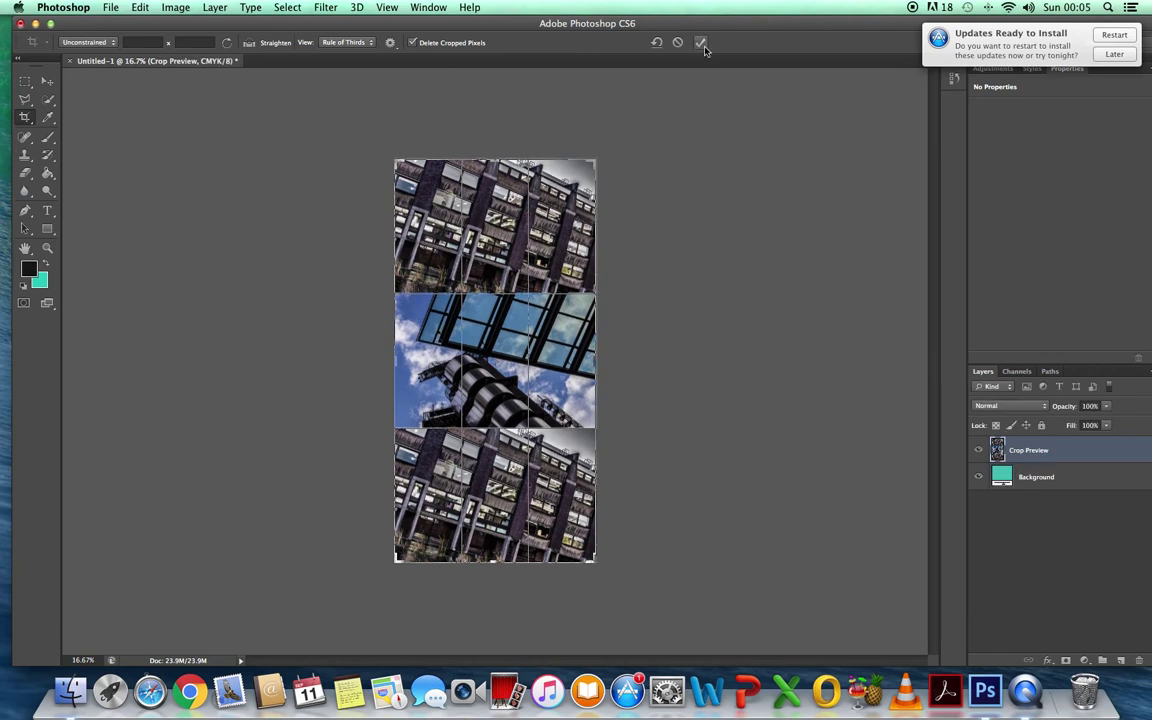
{"action": "key", "text": "Return"}
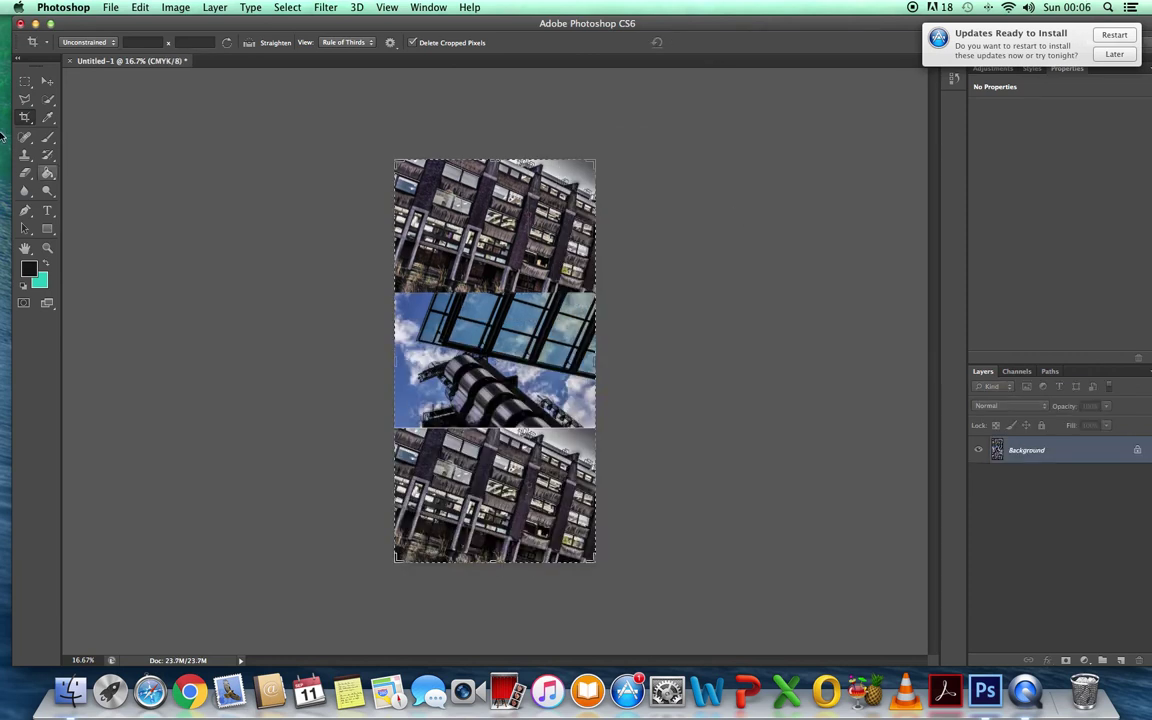
{"action": "left_click", "coordinate": [47, 80]}
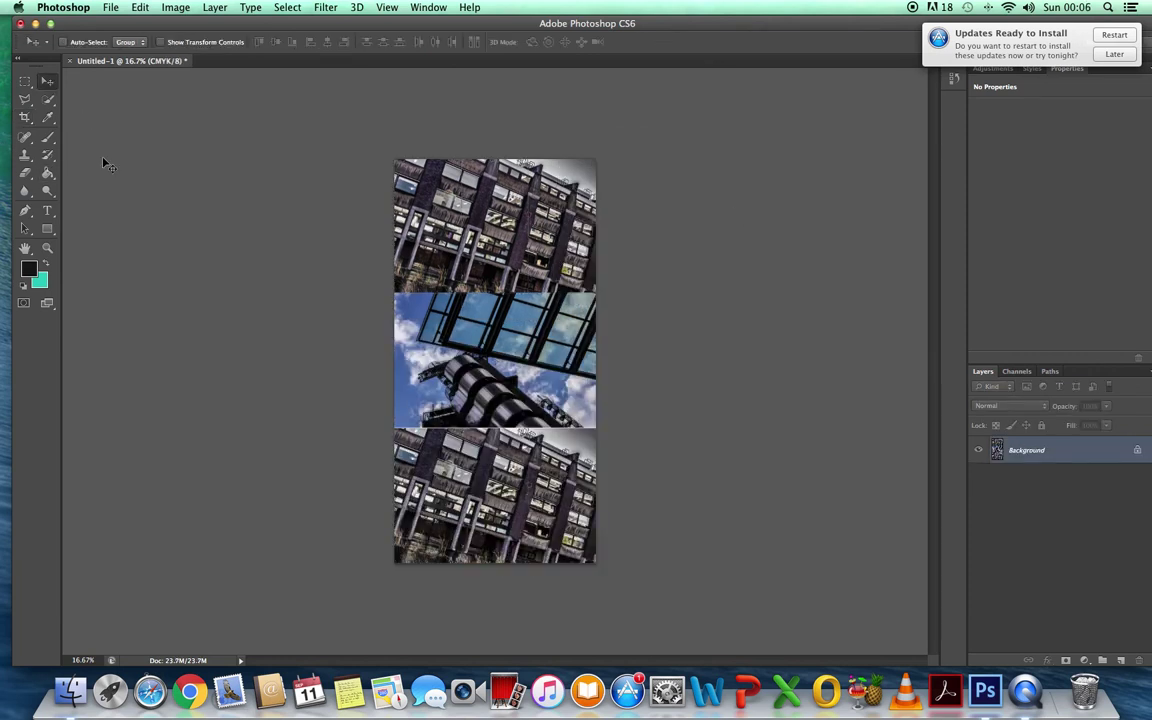